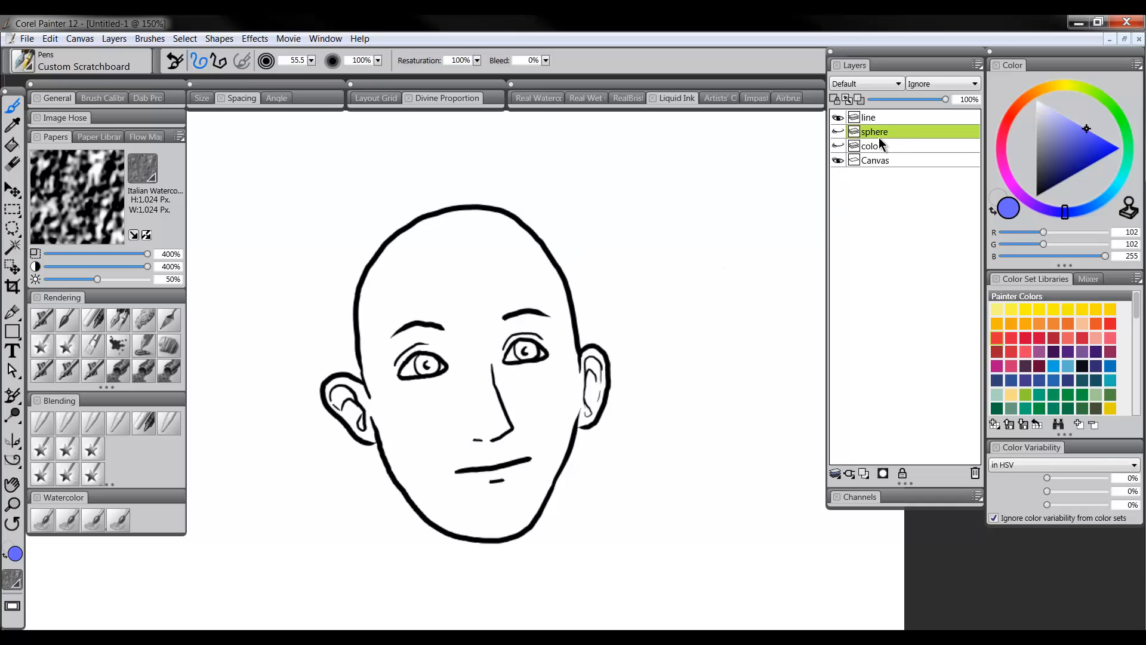
- Show the sphere and color layers to preview their flat blue fills, and hide the color layer again
left_click(838, 132)
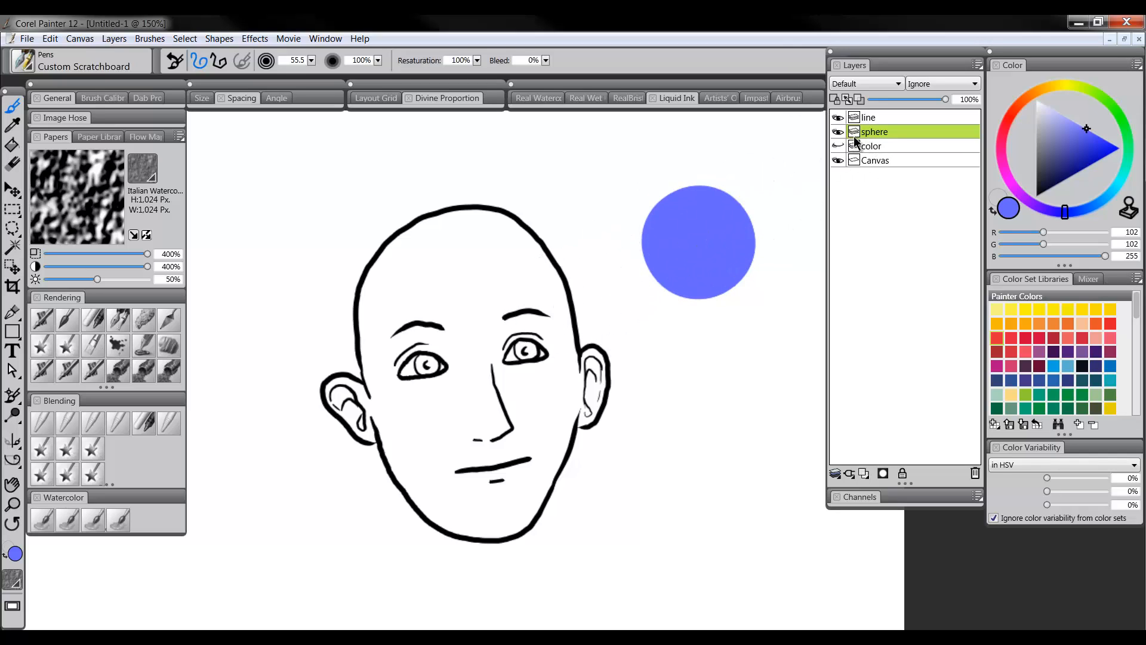
left_click(839, 146)
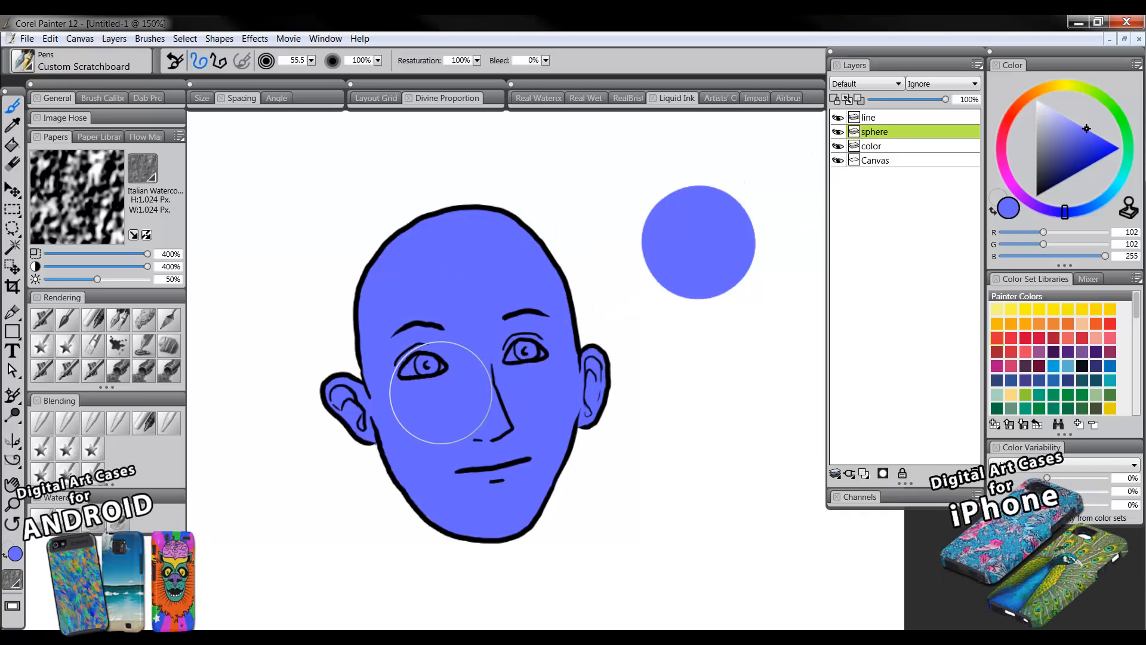
left_click(839, 146)
- Add a new layer above the color layer, name it color2, and hide the sphere layer
left_click(869, 147)
left_click(864, 473)
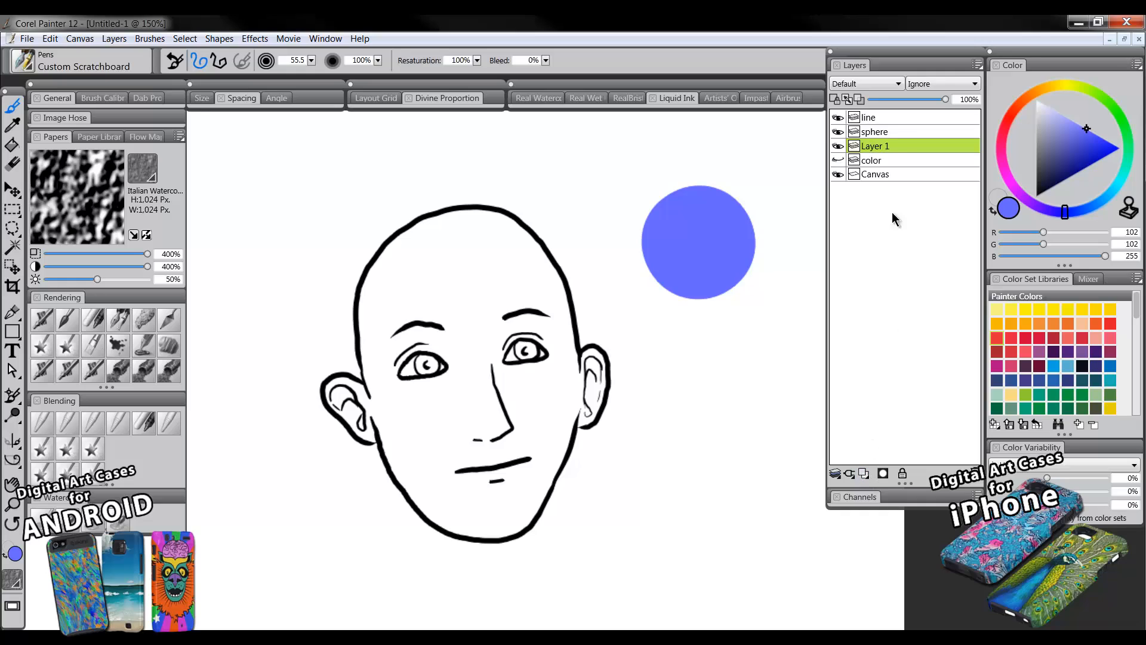
left_click(839, 132)
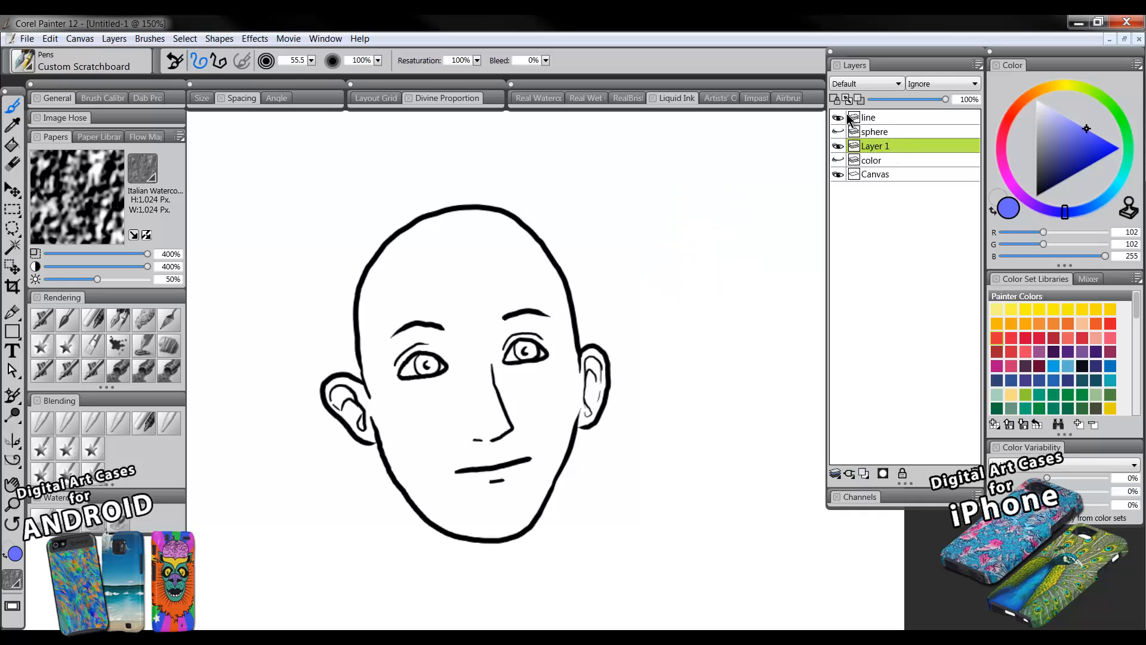
left_click(864, 118)
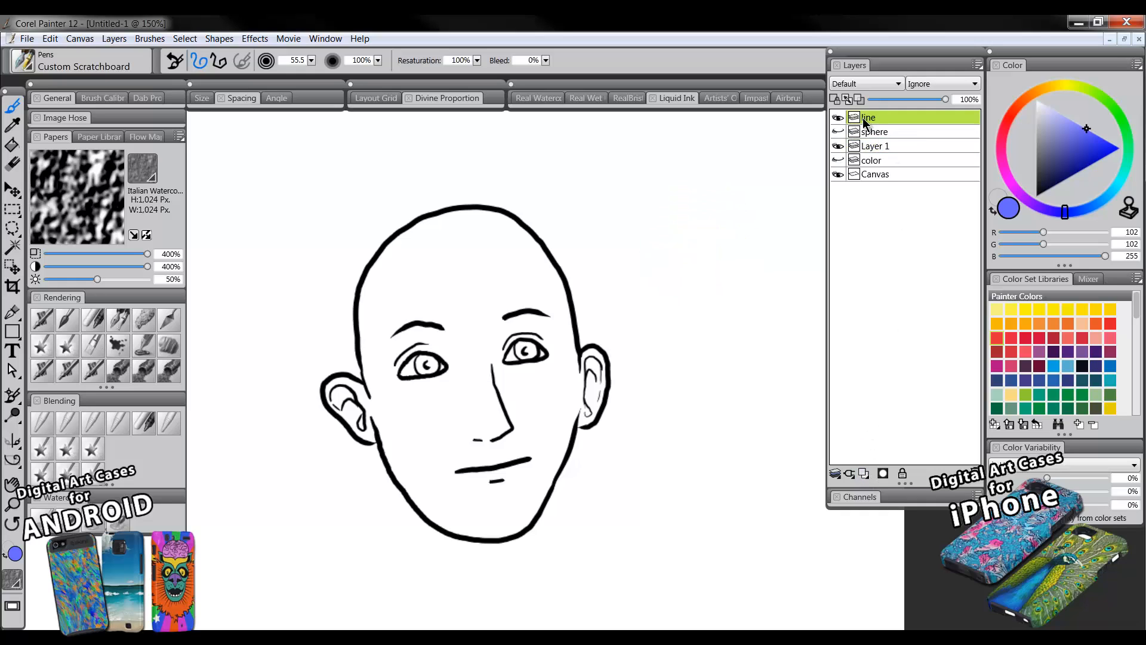
left_click(873, 149)
left_click(882, 148)
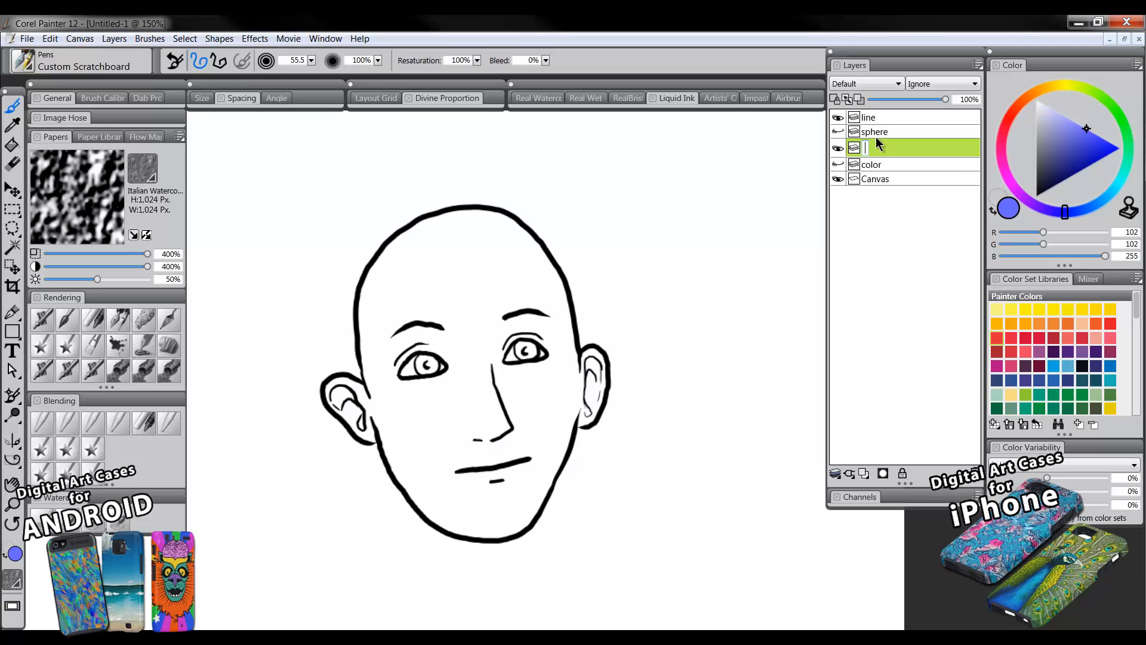
type("color2")
key("Return")
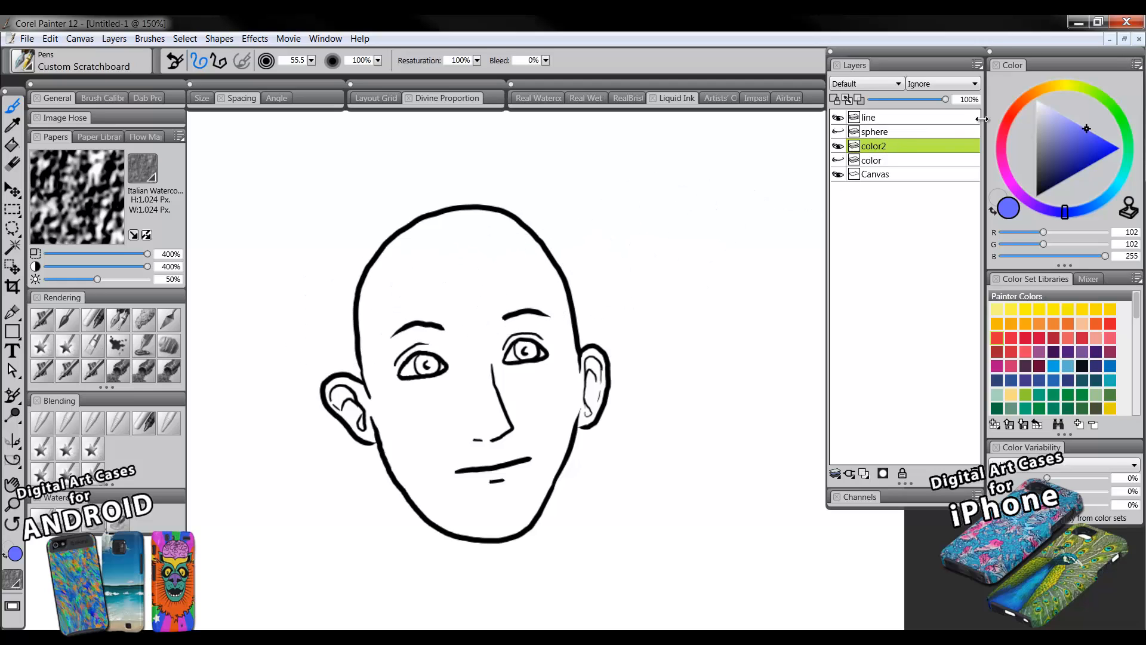
- Paint the head and both ears flat blue on color2 with Custom Scratchboard, using size 10.5 along the outline and a larger brush inside
left_click(120, 323)
mouse_move(398, 275)
left_mouse_down()
mouse_move(388, 288)
mouse_move(390, 275)
left_mouse_up()
key("ctrl+z")
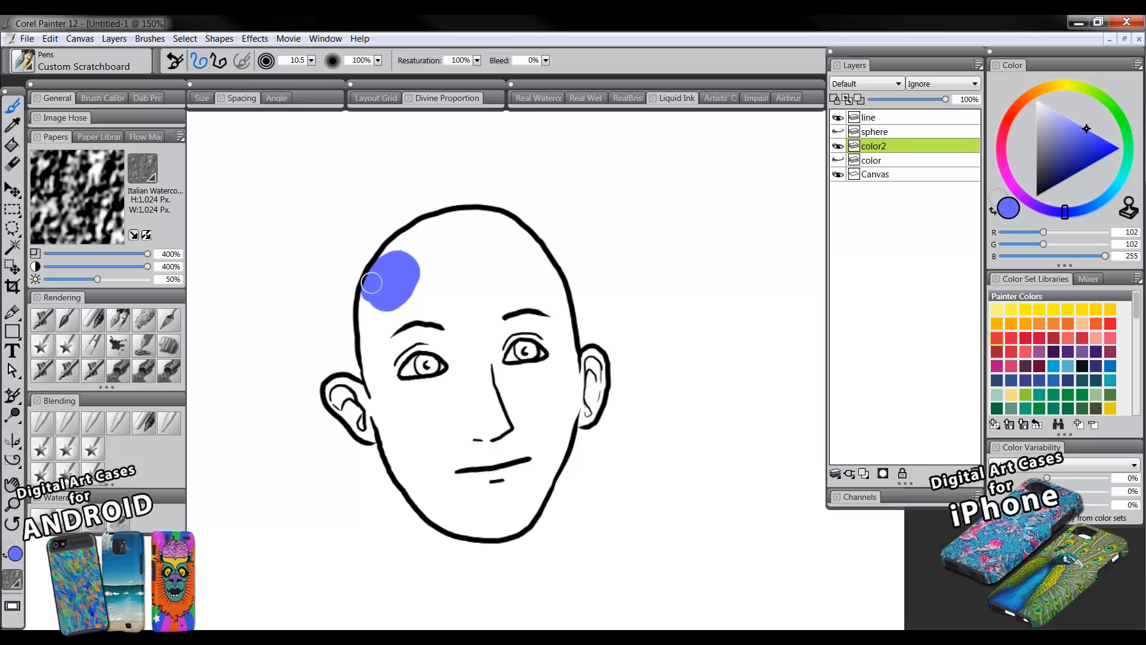
mouse_move(372, 283)
left_mouse_down()
mouse_move(381, 397)
mouse_move(335, 388)
mouse_move(364, 397)
mouse_move(348, 400)
mouse_move(351, 414)
mouse_move(340, 407)
mouse_move(370, 432)
mouse_move(387, 414)
mouse_move(422, 500)
mouse_move(508, 523)
left_mouse_up()
left_click(341, 394)
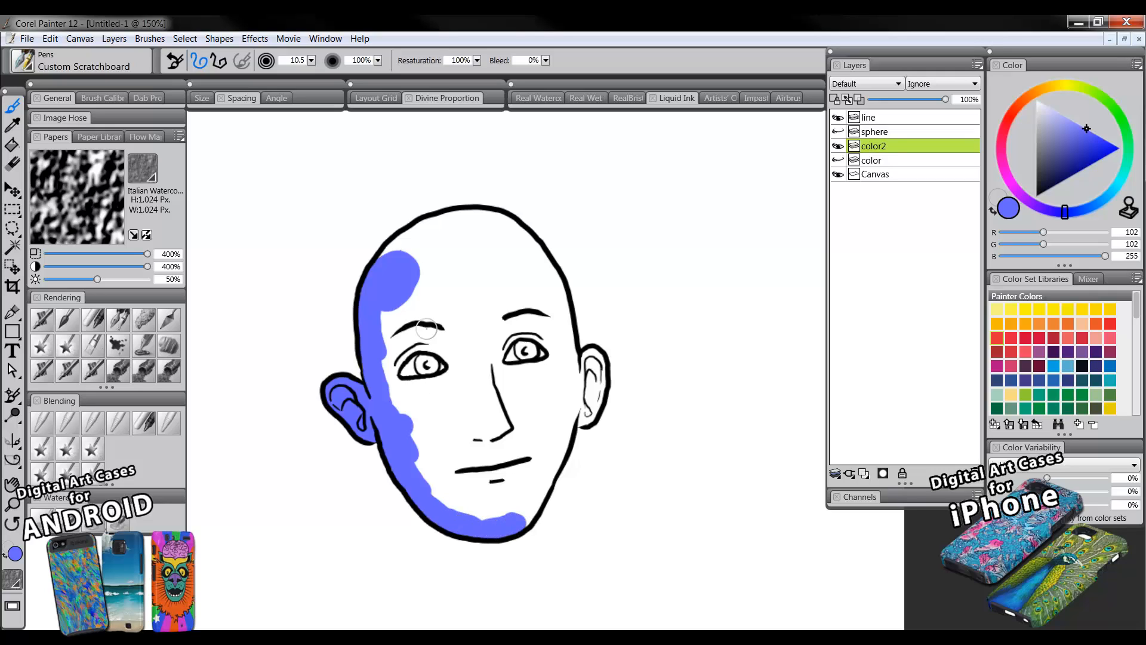
mouse_move(395, 263)
left_mouse_down()
mouse_move(466, 218)
mouse_move(447, 218)
mouse_move(515, 233)
mouse_move(503, 221)
mouse_move(527, 242)
mouse_move(551, 279)
mouse_move(570, 366)
mouse_move(599, 362)
mouse_move(578, 416)
mouse_move(592, 404)
mouse_move(574, 419)
mouse_move(587, 377)
mouse_move(573, 366)
mouse_move(563, 415)
left_mouse_up()
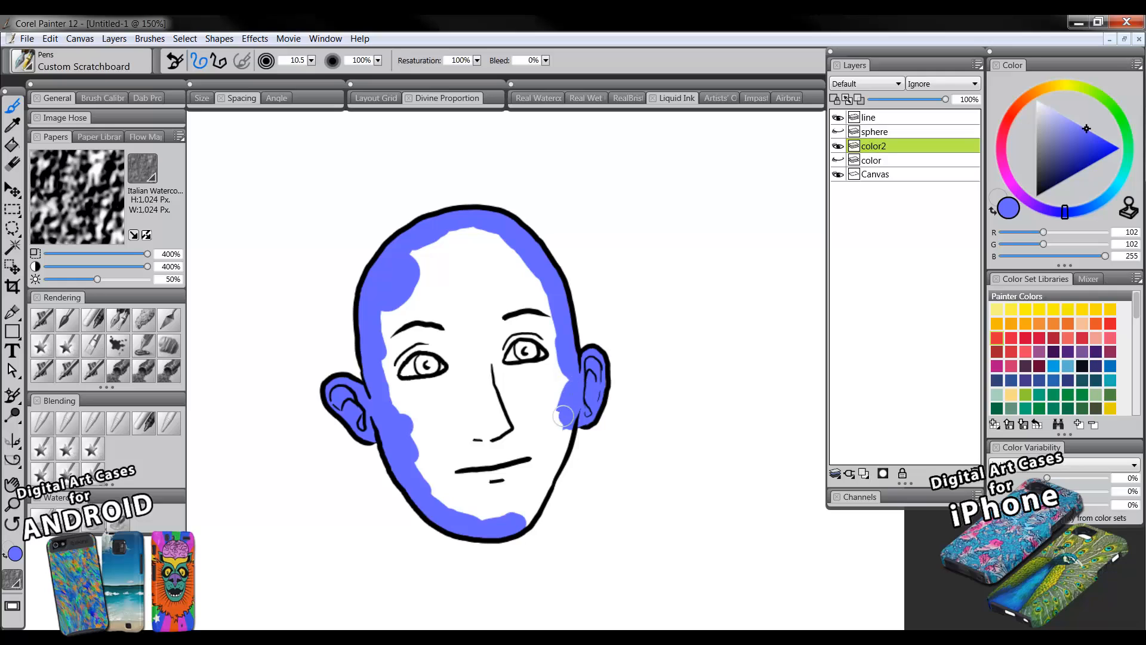
mouse_move(517, 514)
left_mouse_down()
mouse_move(560, 452)
mouse_move(564, 425)
left_mouse_up()
key("bracketright")
mouse_move(449, 259)
left_mouse_down()
mouse_move(422, 251)
mouse_move(489, 242)
mouse_move(527, 310)
mouse_move(470, 287)
mouse_move(411, 297)
mouse_move(398, 364)
mouse_move(407, 417)
mouse_move(436, 466)
mouse_move(484, 495)
mouse_move(512, 481)
mouse_move(522, 457)
mouse_move(507, 491)
mouse_move(539, 367)
mouse_move(546, 373)
mouse_move(541, 388)
mouse_move(487, 307)
mouse_move(430, 332)
mouse_move(443, 386)
mouse_move(462, 390)
mouse_move(471, 440)
mouse_move(486, 440)
mouse_move(496, 340)
left_mouse_up()
key("bracketright")
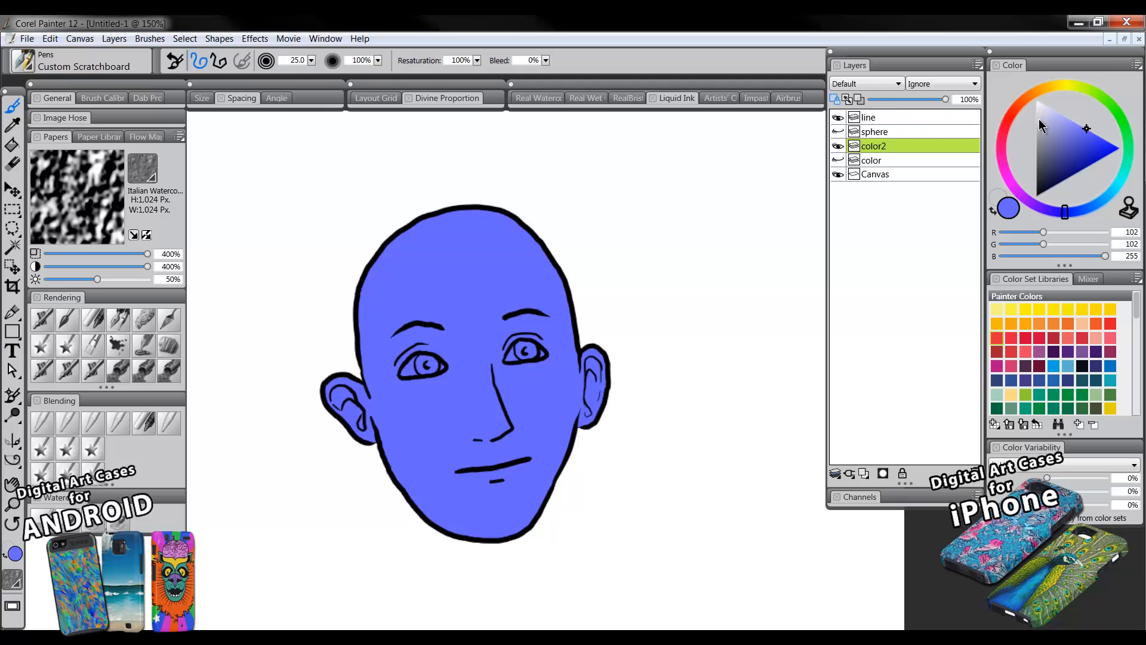
- With transparency preserved on color2, repaint the head red (RGB 255, 109, 102) and over that green (RGB 102, 255, 167)
left_click(1010, 114)
mouse_move(530, 248)
left_mouse_down()
mouse_move(576, 268)
mouse_move(284, 339)
mouse_move(588, 328)
mouse_move(353, 395)
mouse_move(411, 410)
mouse_move(613, 408)
mouse_move(351, 495)
mouse_move(396, 513)
mouse_move(544, 497)
mouse_move(559, 520)
mouse_move(548, 256)
mouse_move(385, 234)
mouse_move(532, 215)
left_mouse_up()
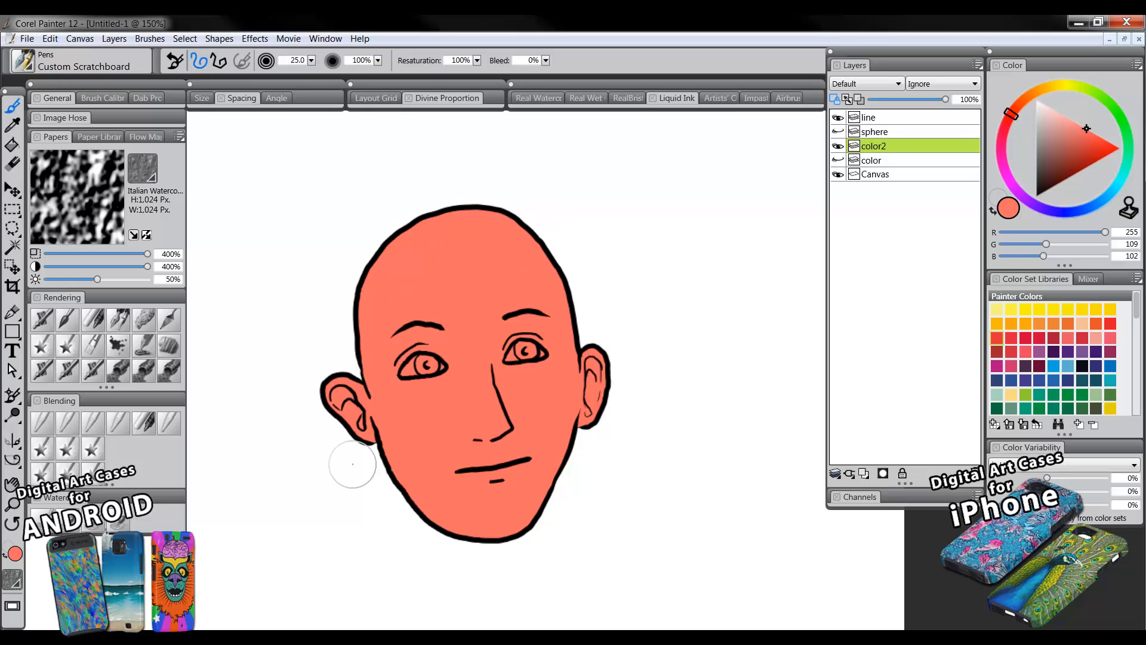
left_click(1132, 152)
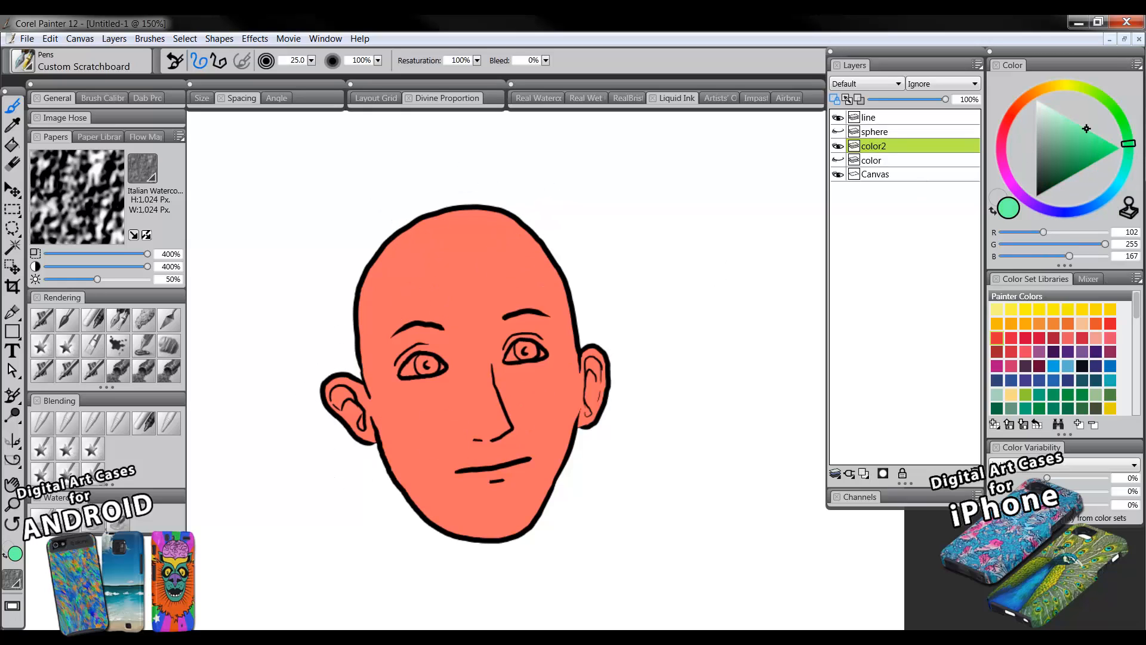
mouse_move(484, 229)
left_mouse_down()
mouse_move(429, 201)
mouse_move(535, 203)
mouse_move(497, 250)
mouse_move(545, 263)
mouse_move(446, 371)
mouse_move(369, 500)
mouse_move(395, 521)
mouse_move(504, 550)
left_mouse_up()
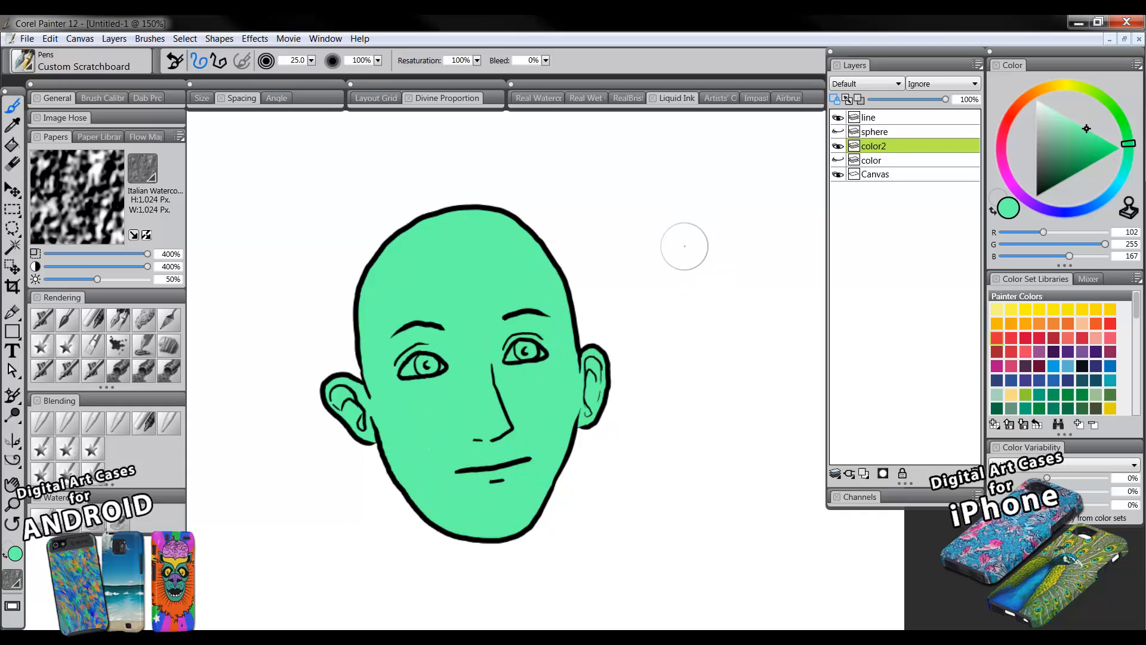
- Repaint the whole head and ears in tan (RGB 183, 147, 105) on the color2 layer
scroll(661, 317, "down", 1)
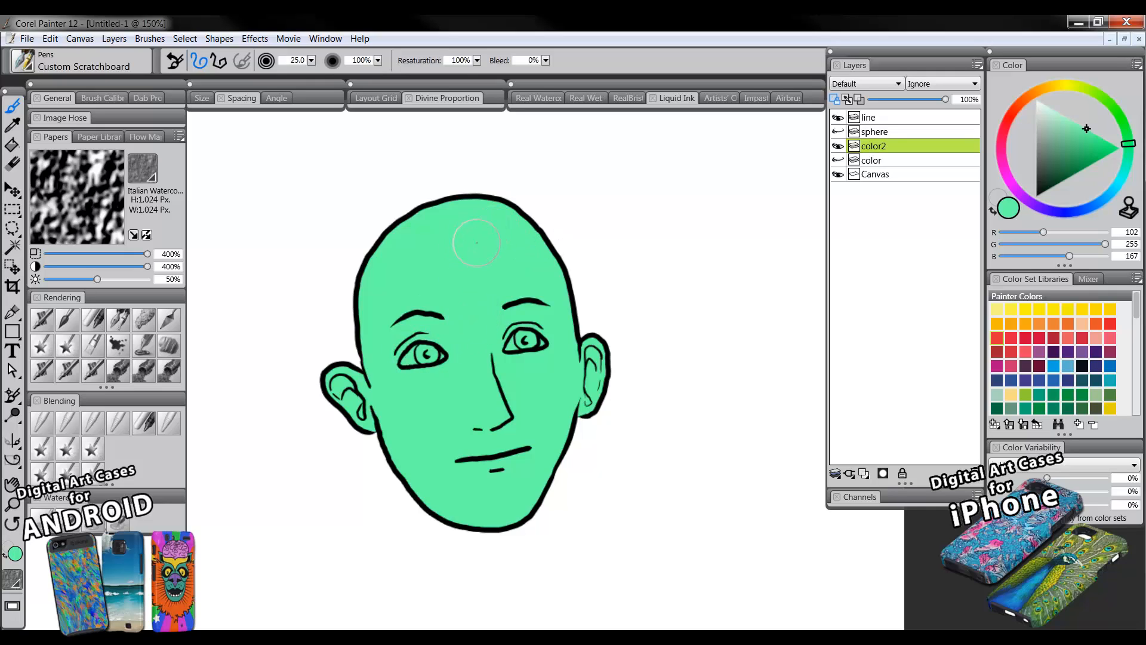
left_click(1037, 93)
left_click(1064, 143)
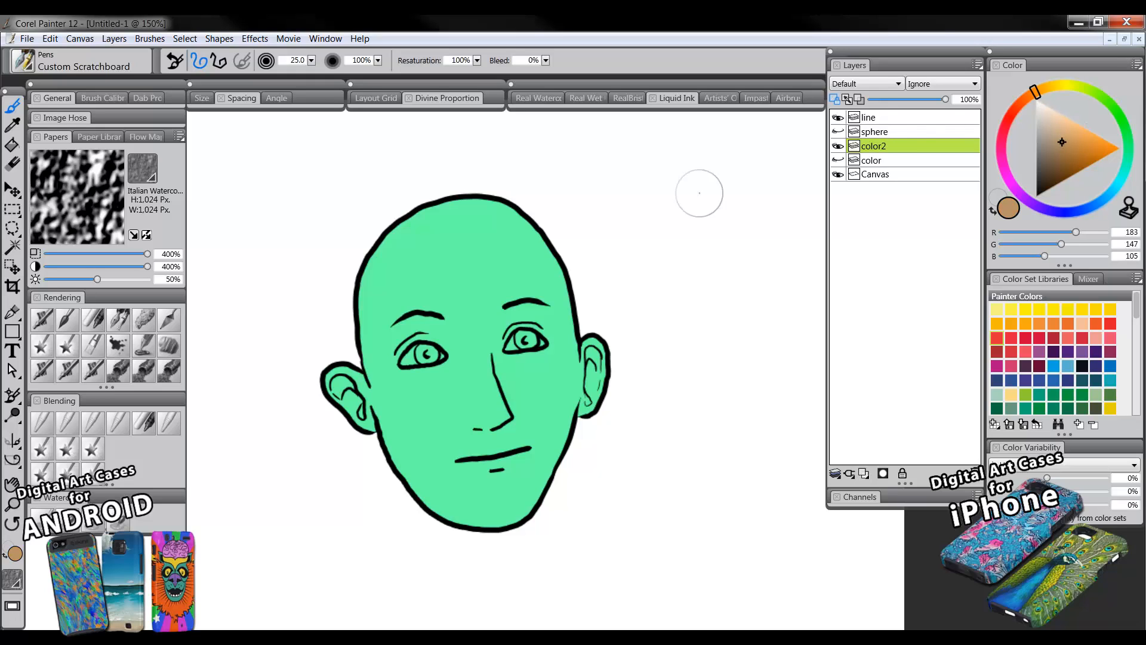
mouse_move(699, 193)
left_mouse_down()
mouse_move(382, 263)
mouse_move(333, 384)
mouse_move(487, 332)
mouse_move(591, 379)
mouse_move(486, 532)
mouse_move(543, 527)
left_mouse_up()
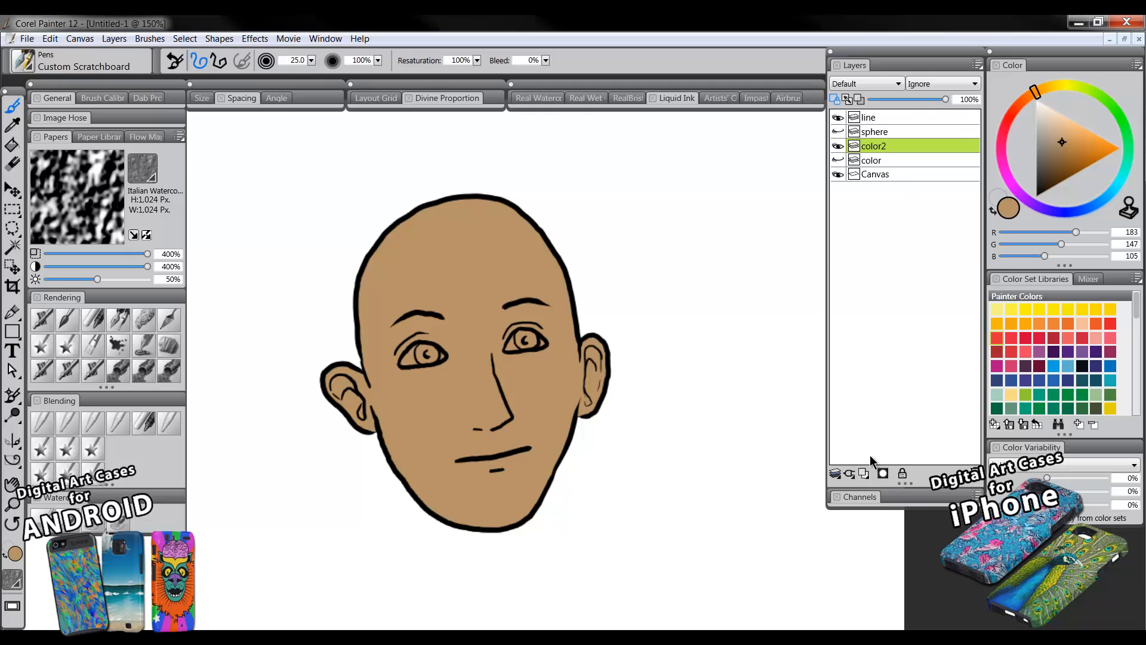
- Add a new layer above color2 and name it eyes
left_click(864, 475)
double_click(875, 149)
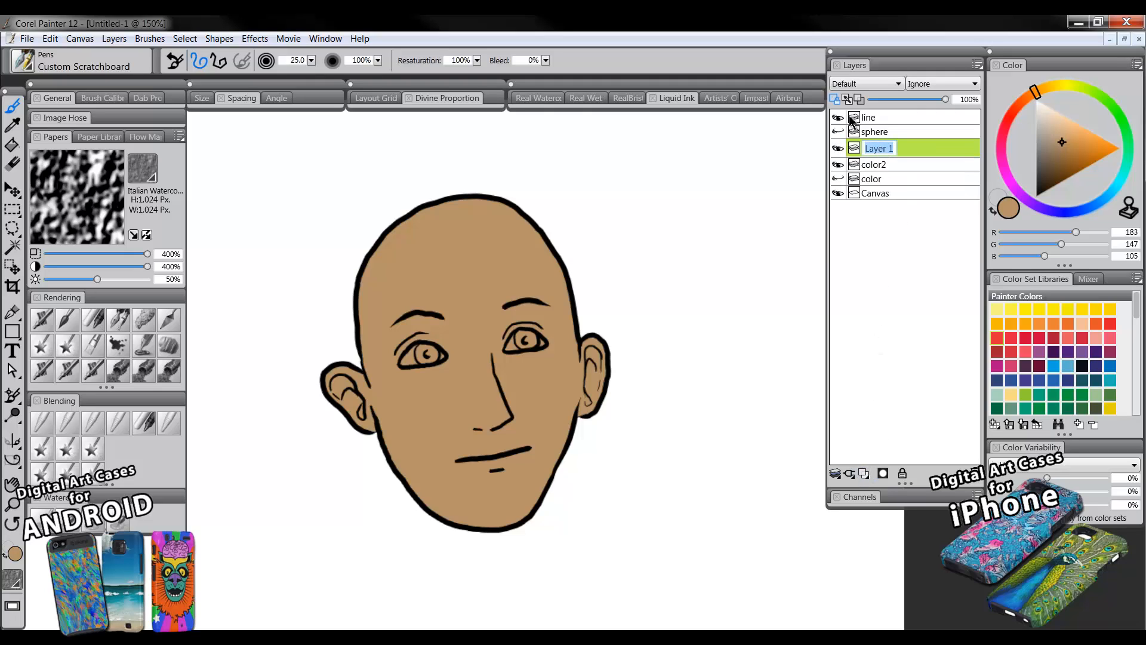
key("Return")
- Fill the inside of both eyes with pure white (RGB 255, 255, 255) on the eyes layer, using a brush size of about 2.2
left_click(12, 504)
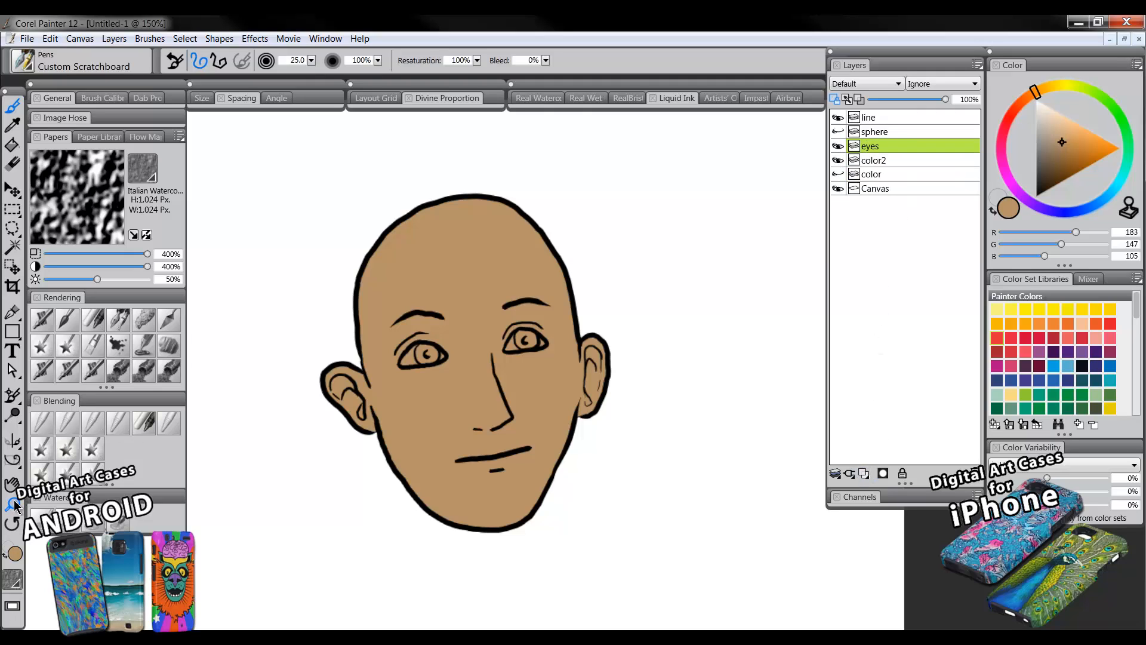
left_click(466, 339)
left_click_drag(518, 359, 608, 309)
left_click(1037, 98)
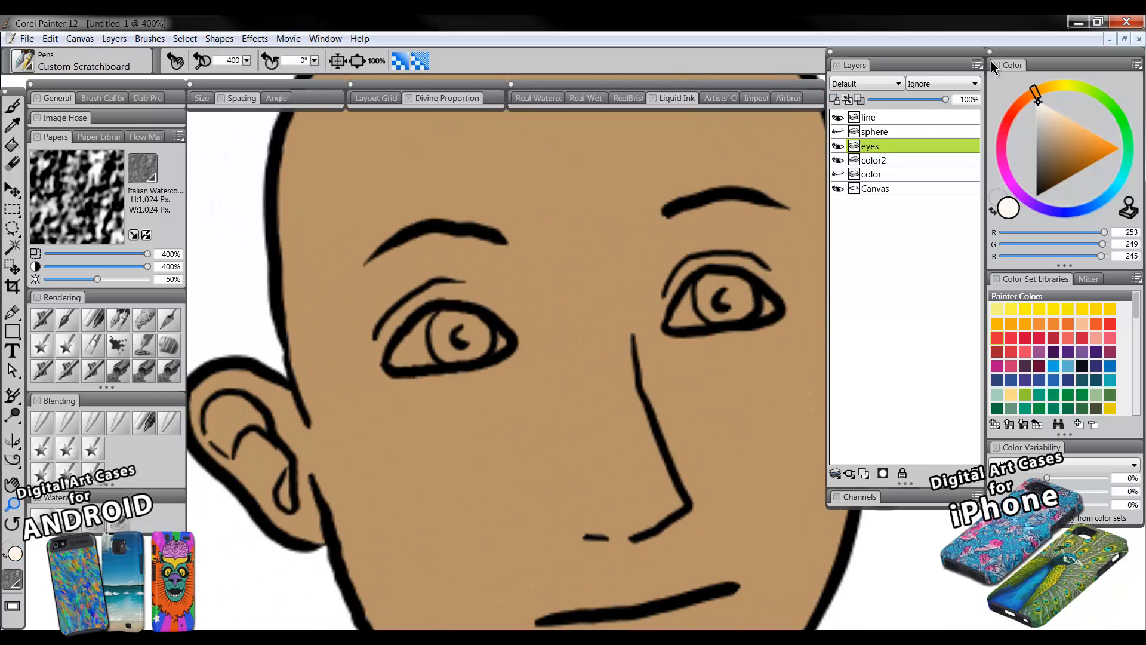
key("b")
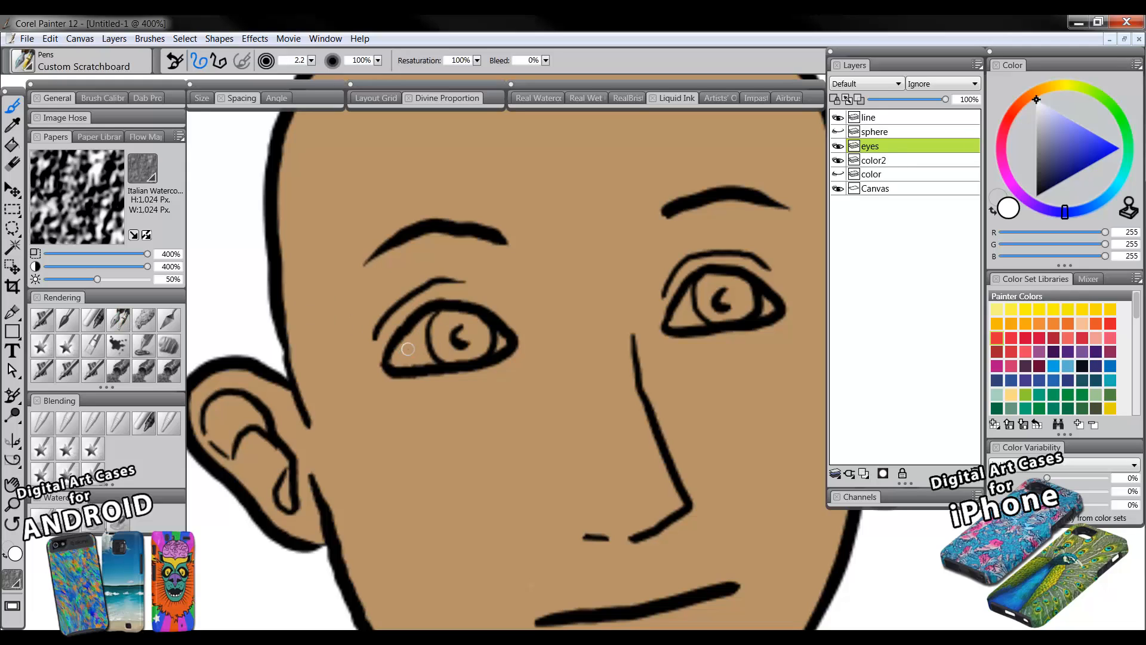
mouse_move(408, 348)
left_mouse_down()
mouse_move(431, 314)
mouse_move(418, 327)
mouse_move(430, 357)
mouse_move(403, 363)
mouse_move(434, 361)
mouse_move(435, 331)
mouse_move(455, 314)
mouse_move(480, 333)
mouse_move(470, 329)
mouse_move(462, 355)
mouse_move(498, 341)
left_mouse_up()
mouse_move(698, 294)
left_mouse_down()
mouse_move(677, 323)
mouse_move(726, 308)
mouse_move(707, 277)
mouse_move(739, 295)
mouse_move(733, 315)
left_mouse_up()
left_click_drag(766, 302, 774, 311)
- Add a new layer above the eyes layer and name it iris
left_click(12, 505)
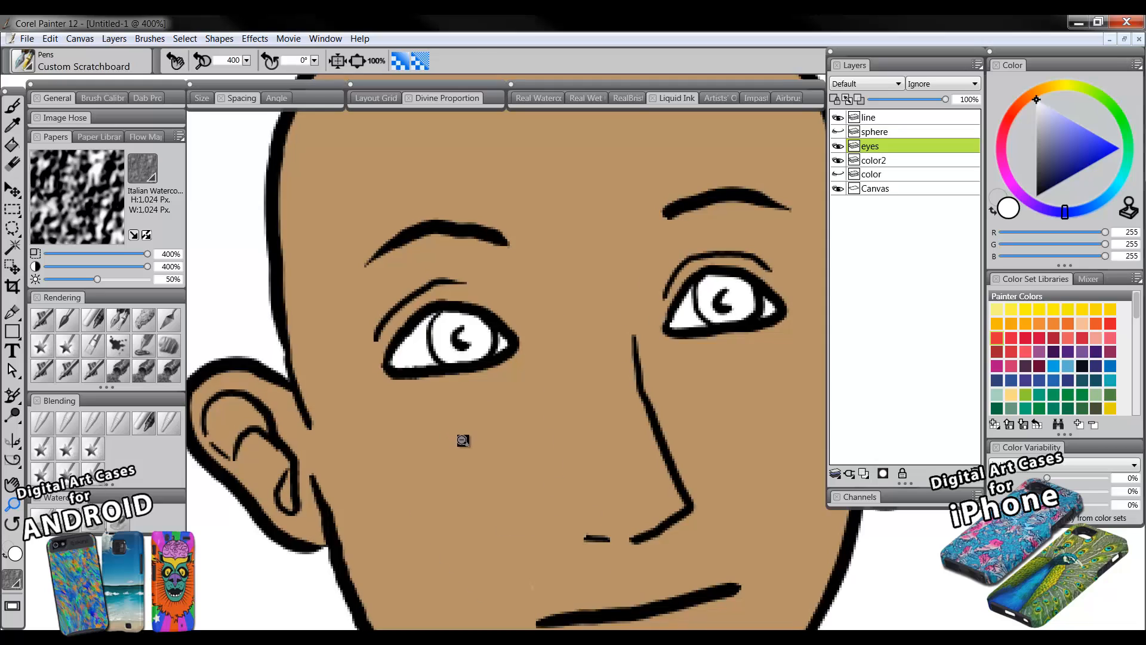
scroll(463, 441, "down", 4)
scroll(490, 428, "up", 3)
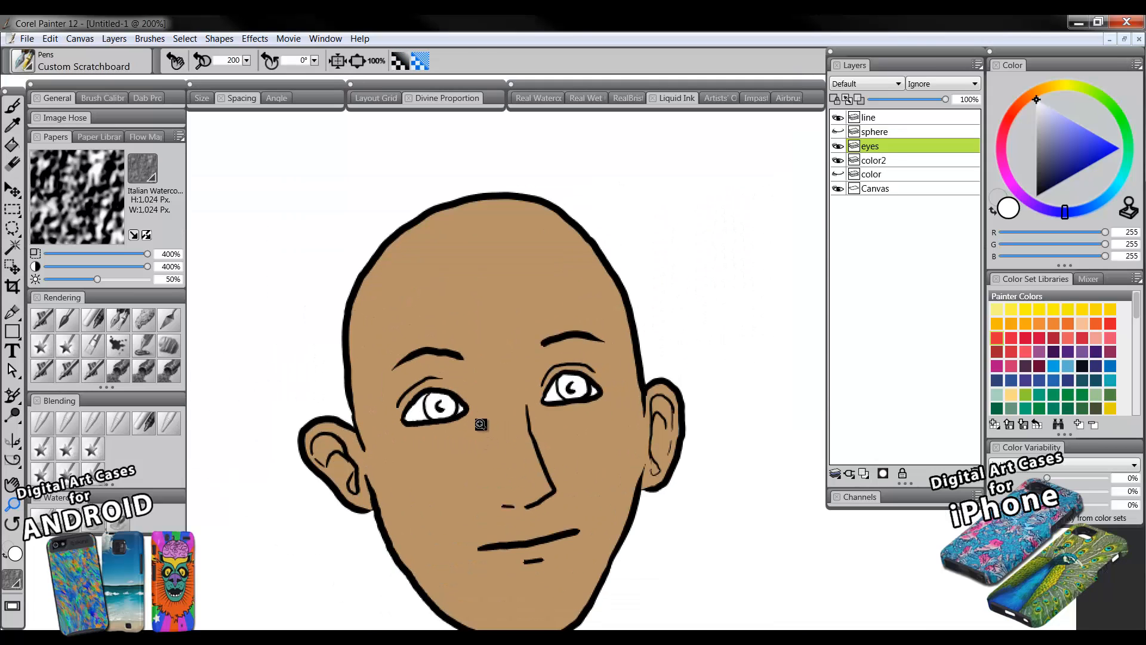
left_click(864, 473)
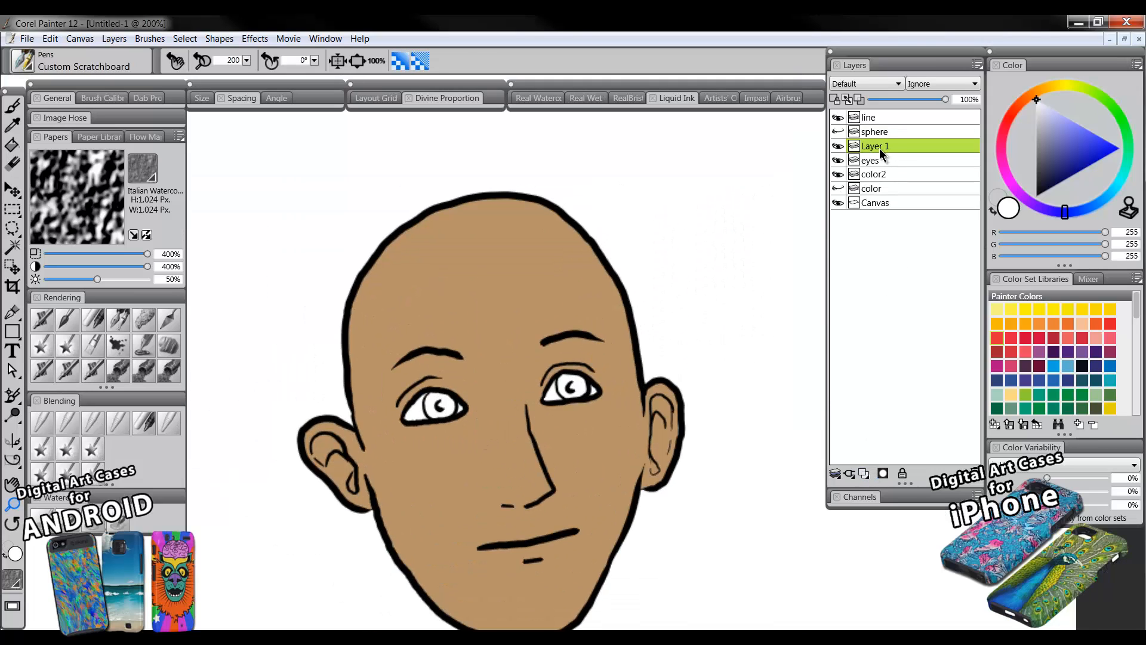
double_click(878, 149)
type("iris")
key("Return")
- Paint the irises of both eyes red (RGB 209, 51, 63) on the iris layer with a size 2.0 brush
left_click(1009, 124)
left_click(1089, 147)
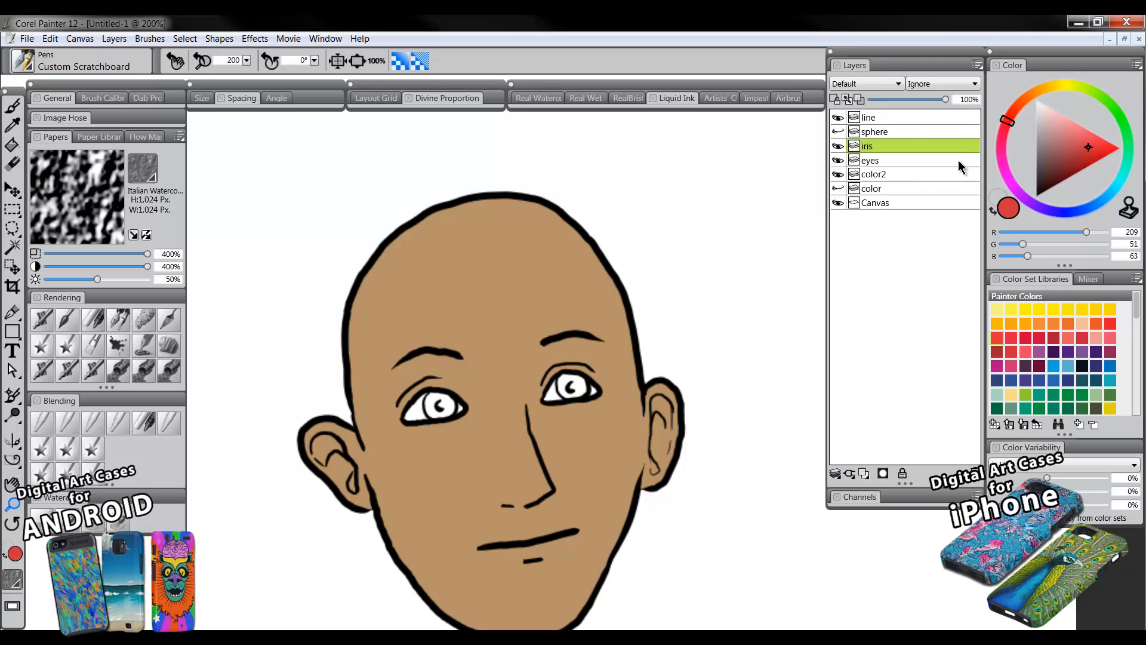
left_click(467, 384)
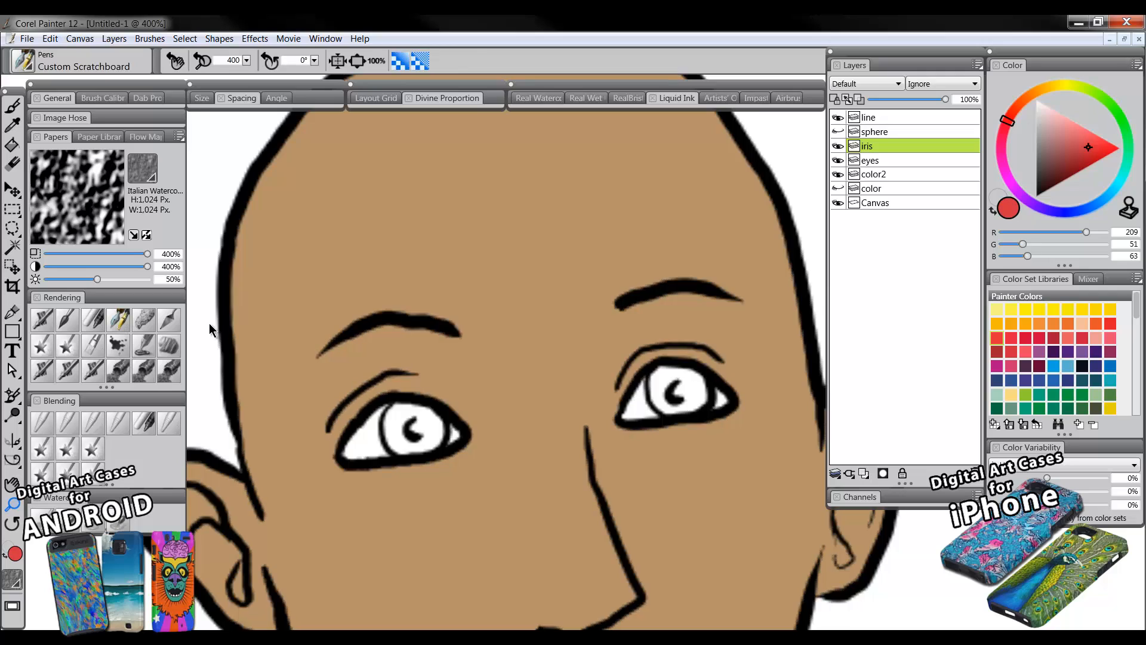
key("b")
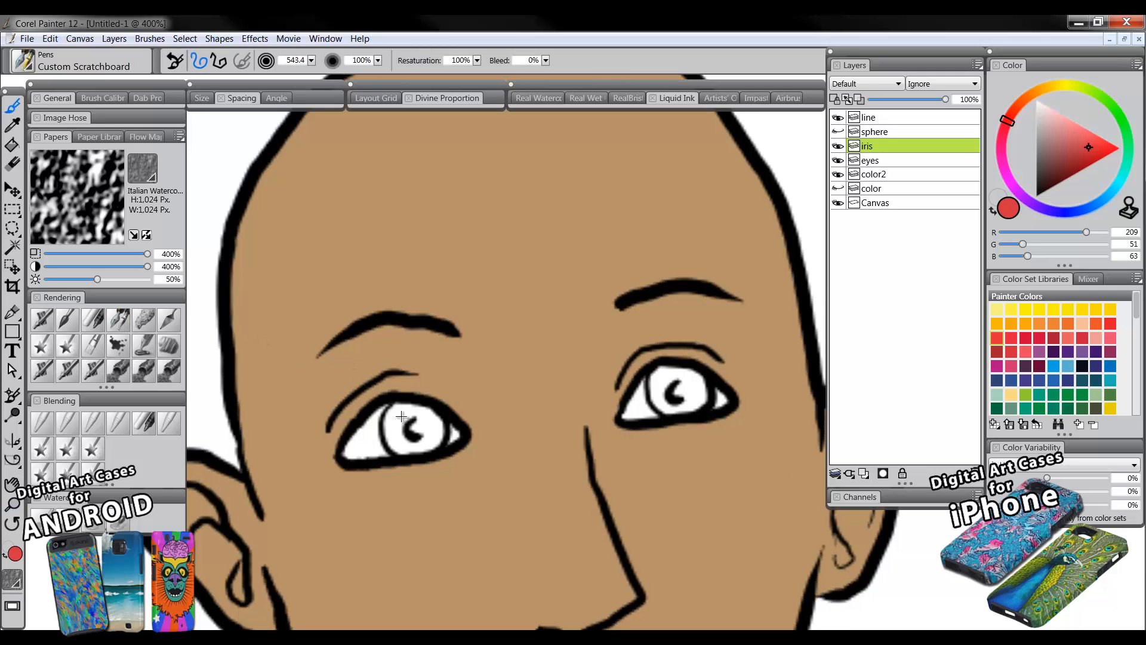
mouse_move(401, 415)
left_mouse_down()
mouse_move(388, 424)
mouse_move(394, 442)
mouse_move(404, 451)
mouse_move(404, 419)
mouse_move(434, 433)
mouse_move(430, 446)
left_mouse_up()
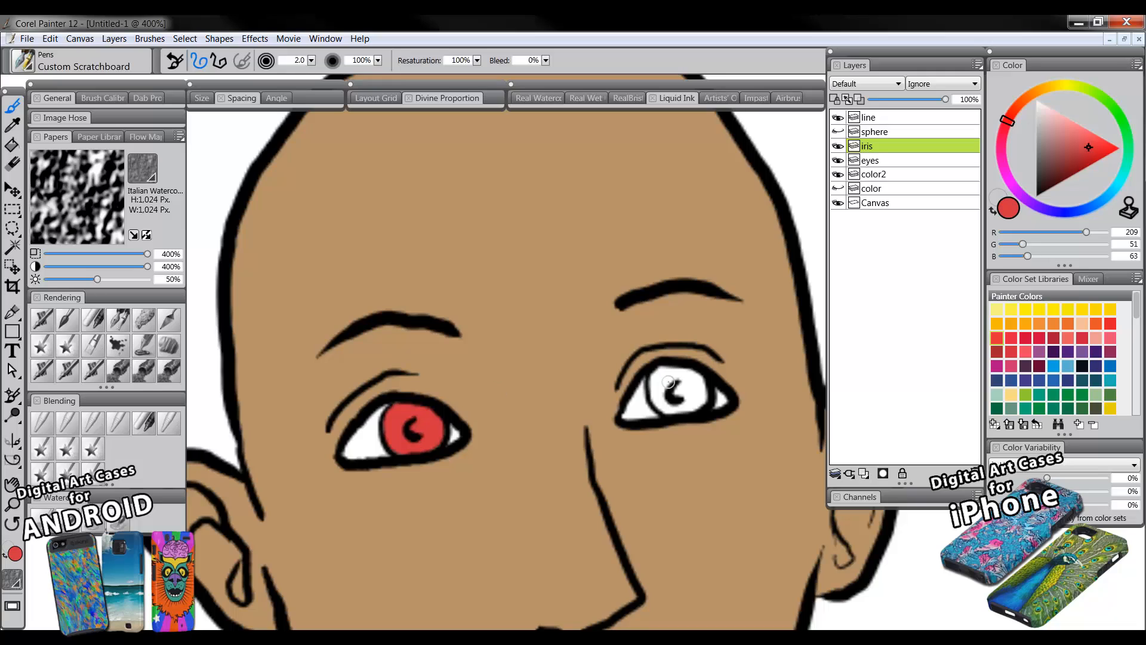
mouse_move(668, 382)
left_mouse_down()
mouse_move(654, 390)
mouse_move(662, 398)
mouse_move(664, 380)
mouse_move(692, 388)
mouse_move(686, 409)
mouse_move(703, 394)
left_mouse_up()
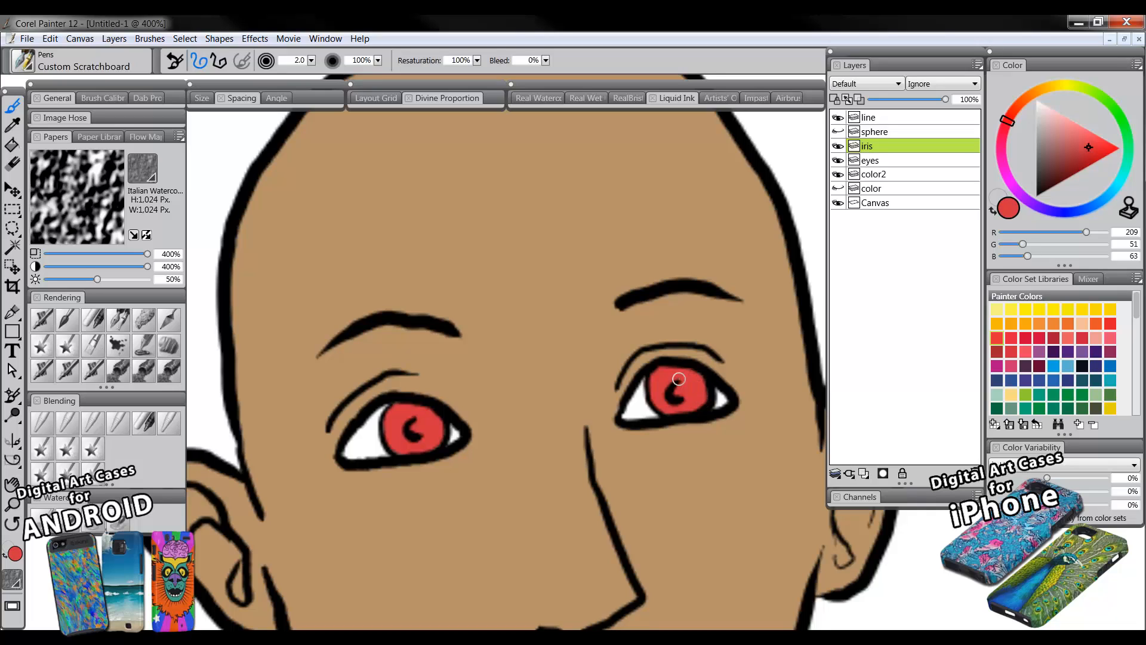
- Make the sphere layer visible and select it for painting
double_click(12, 506)
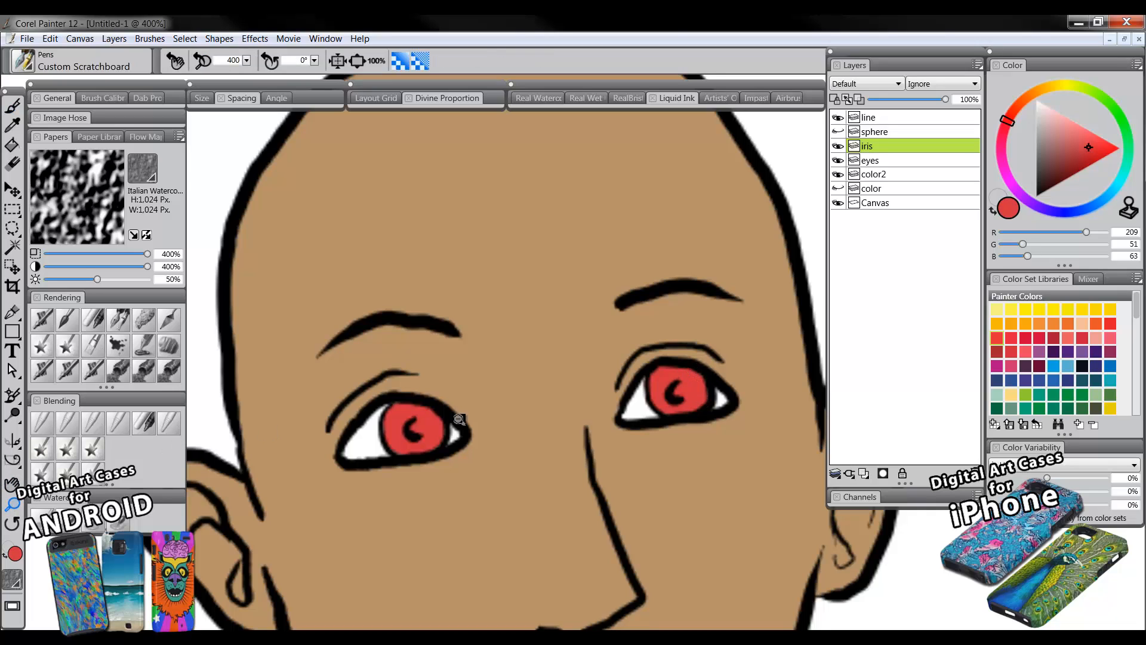
left_click_drag(517, 474, 498, 426)
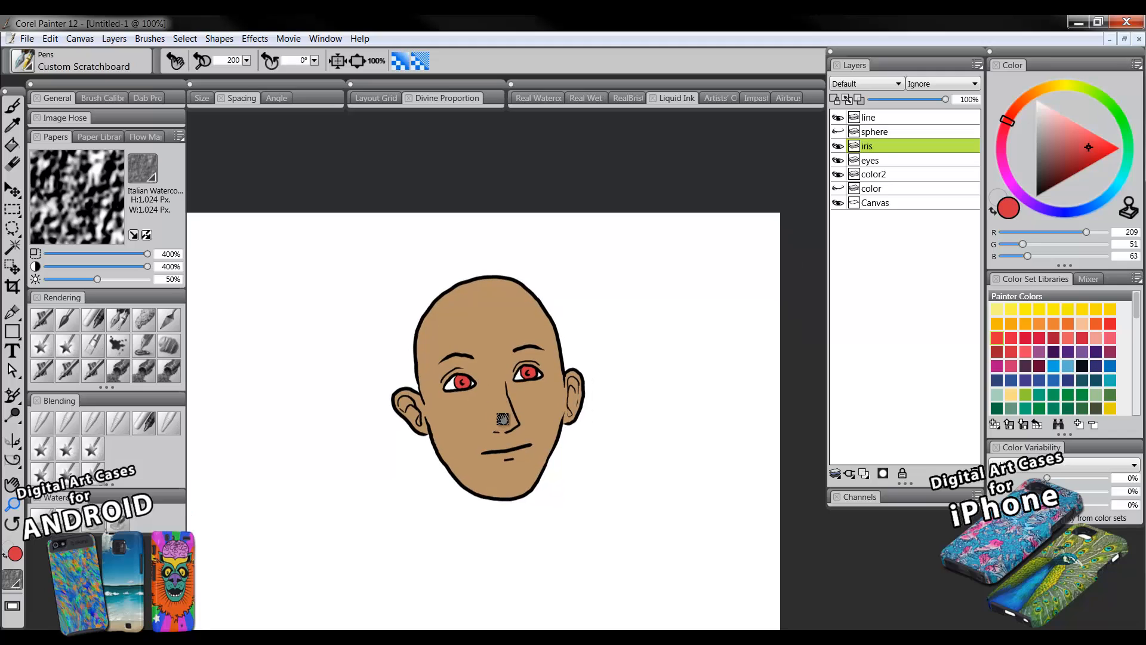
left_click(839, 131)
left_click(875, 132)
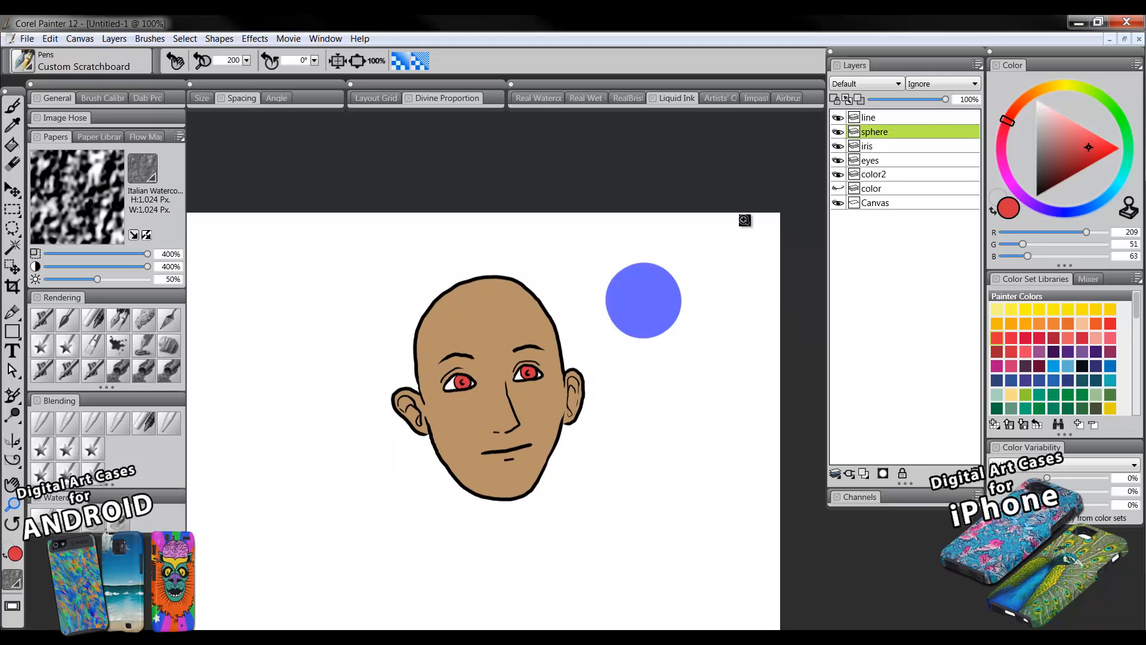
- Enlarge the Custom Scratchboard brush to 42.1 and repaint the blue sphere red (RGB 209, 51, 63) with transparency preserved
left_click(118, 322)
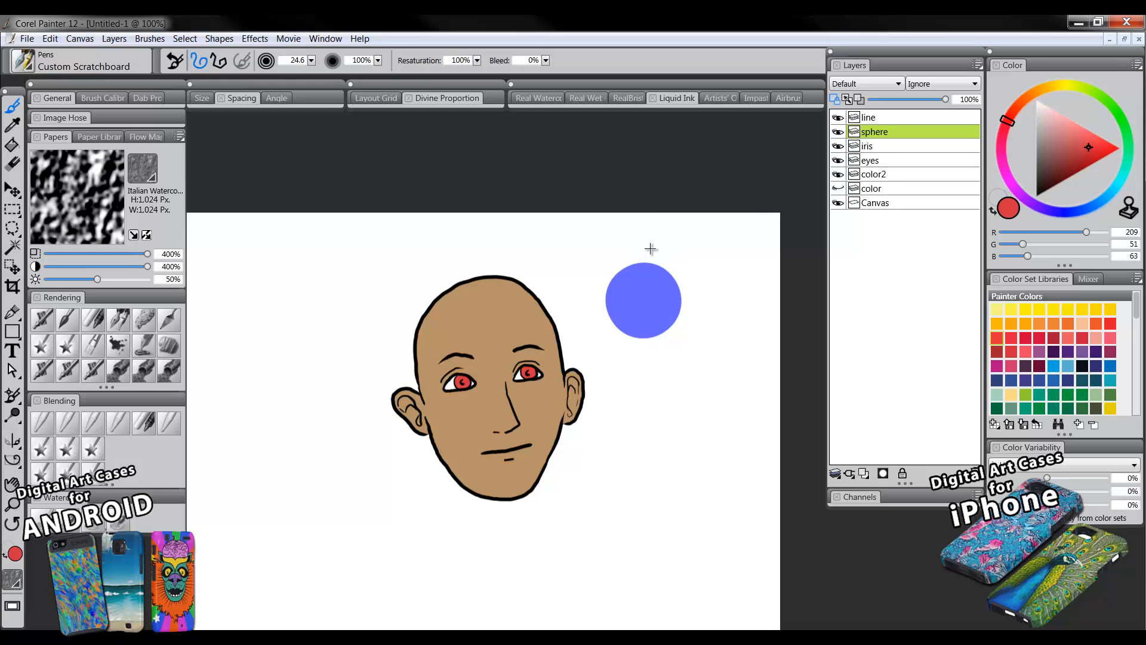
key("bracketright")
key("bracketright")
key("bracketright")
key("bracketright")
key("bracketright")
key("bracketright")
key("bracketright")
mouse_move(647, 258)
left_mouse_down()
mouse_move(610, 308)
mouse_move(680, 273)
mouse_move(679, 324)
left_mouse_up()
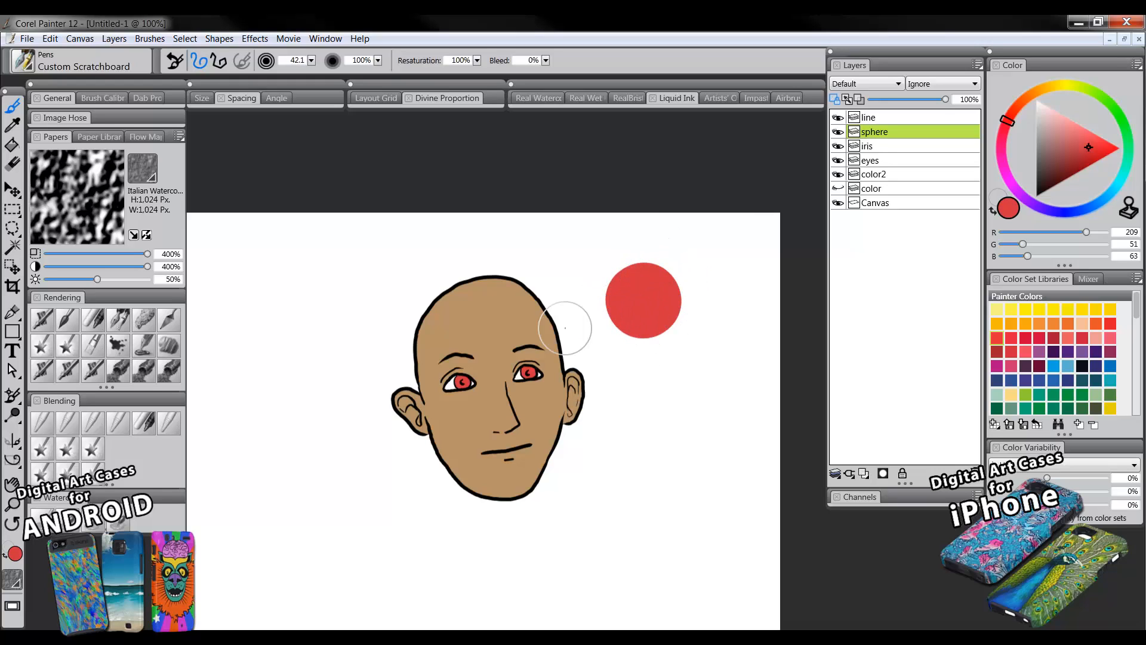
left_click(12, 503)
left_click(581, 372)
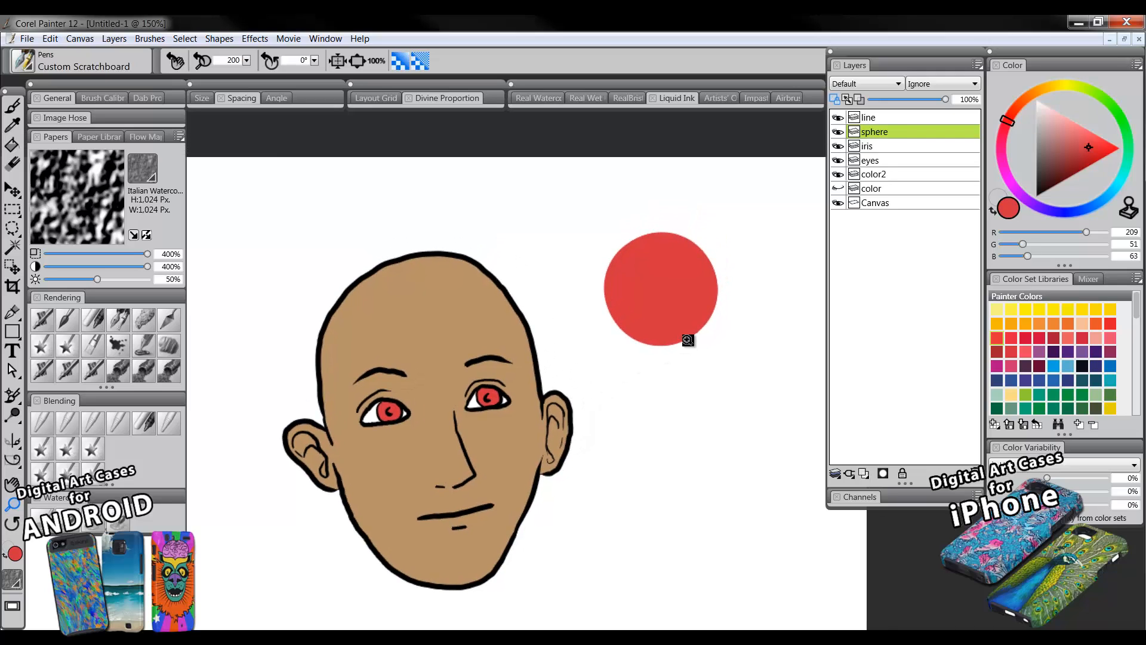
- Shade the lower-left edge of the sphere in darker red (RGB 173, 29, 40) with the Custom Scratchboard brush at size 16.1
left_click(1086, 159)
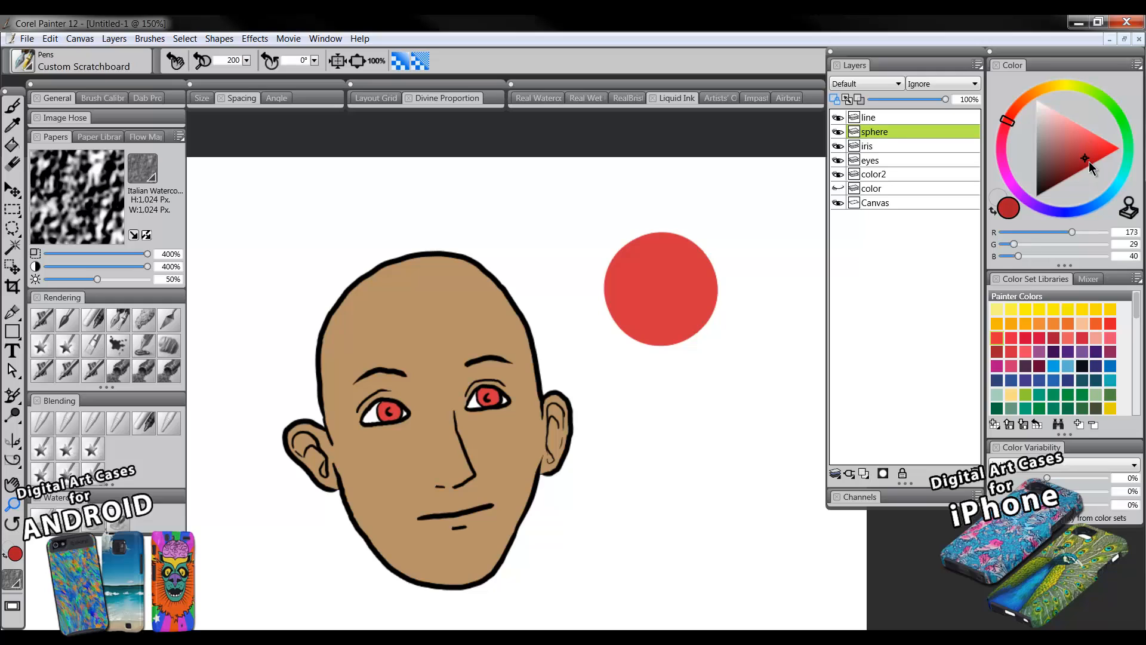
key("b")
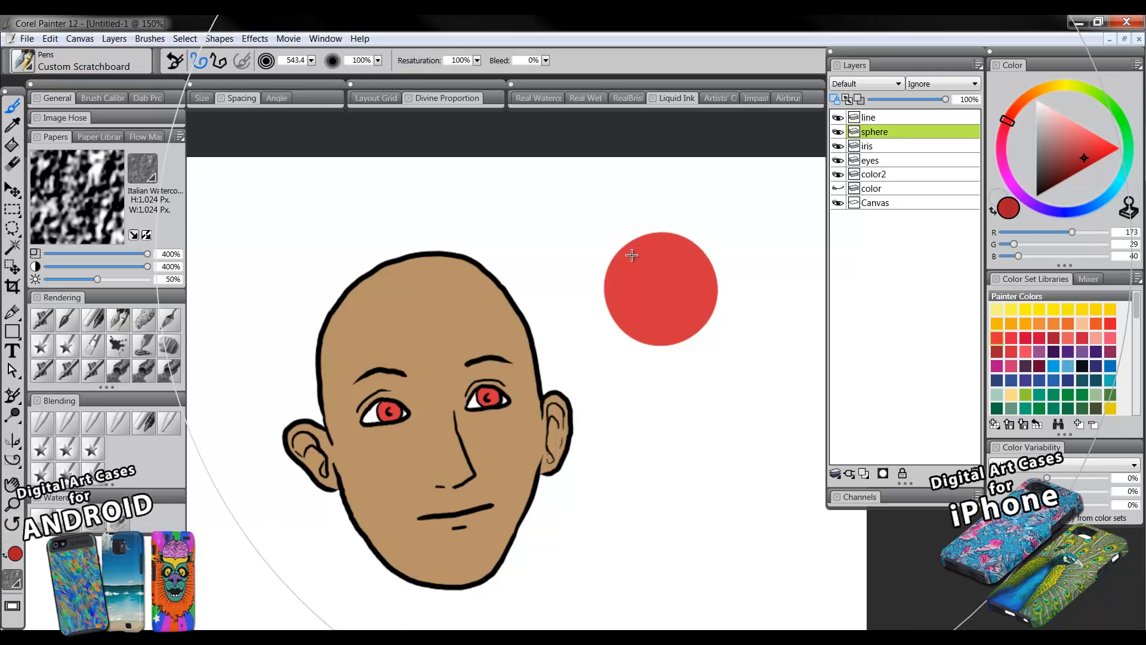
mouse_move(626, 260)
left_mouse_down()
mouse_move(609, 256)
mouse_move(628, 334)
mouse_move(686, 347)
left_mouse_up()
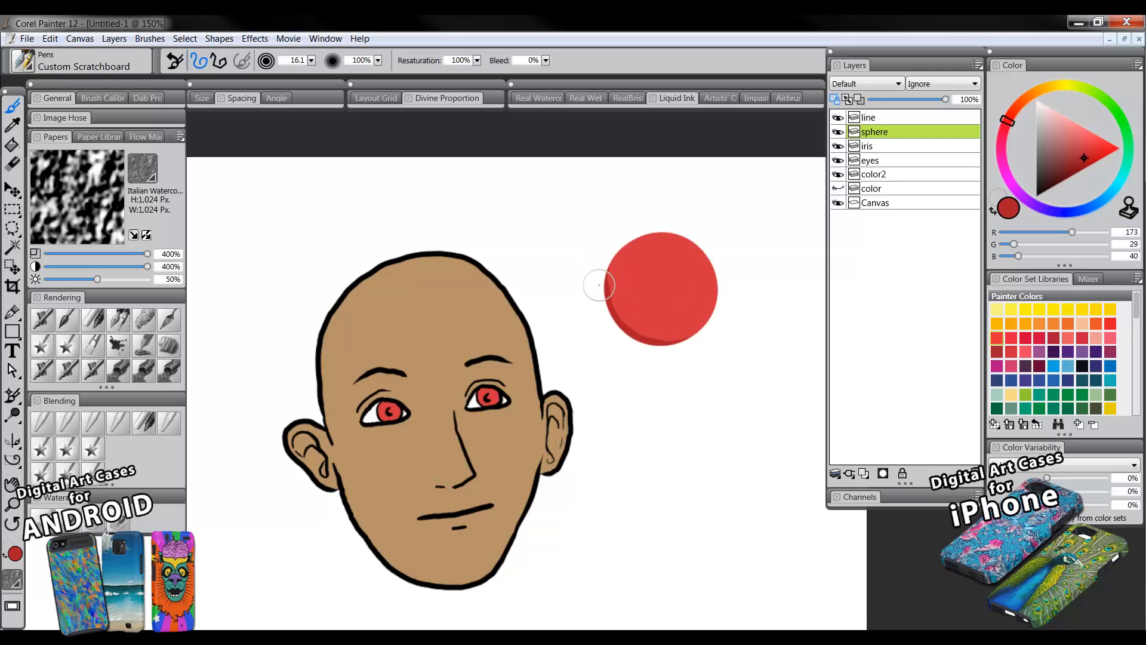
left_click_drag(604, 280, 708, 327)
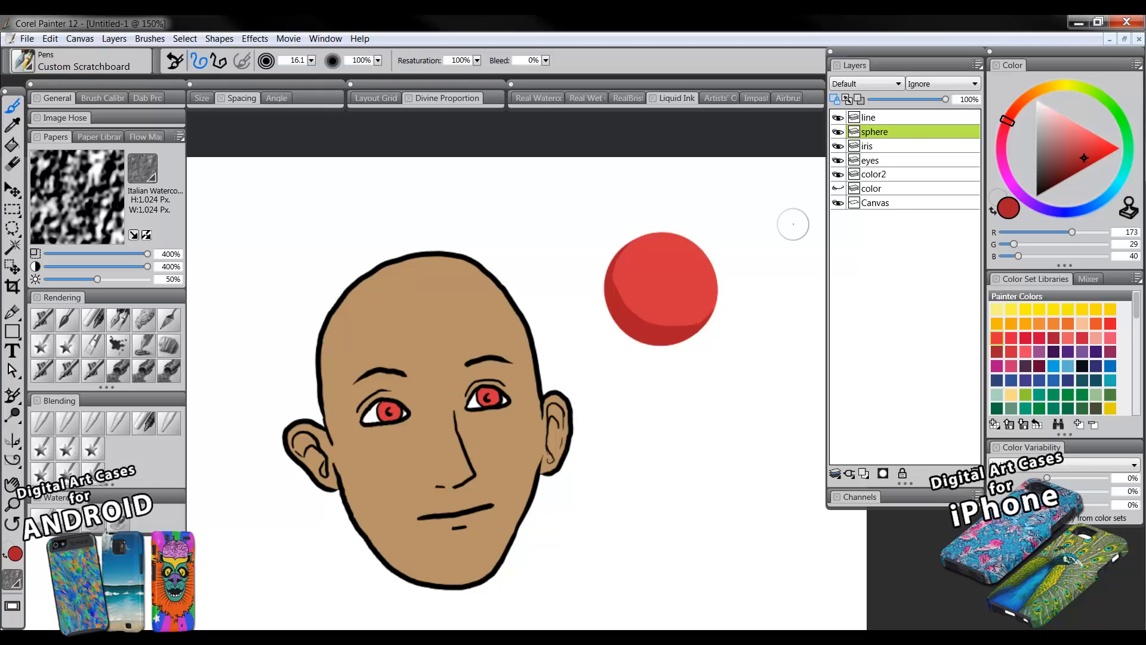
- Paint a brown shadow (RGB 144, 105, 78) along the left side of the head and jaw on the color2 layer at brush size 22.6
left_click(885, 173)
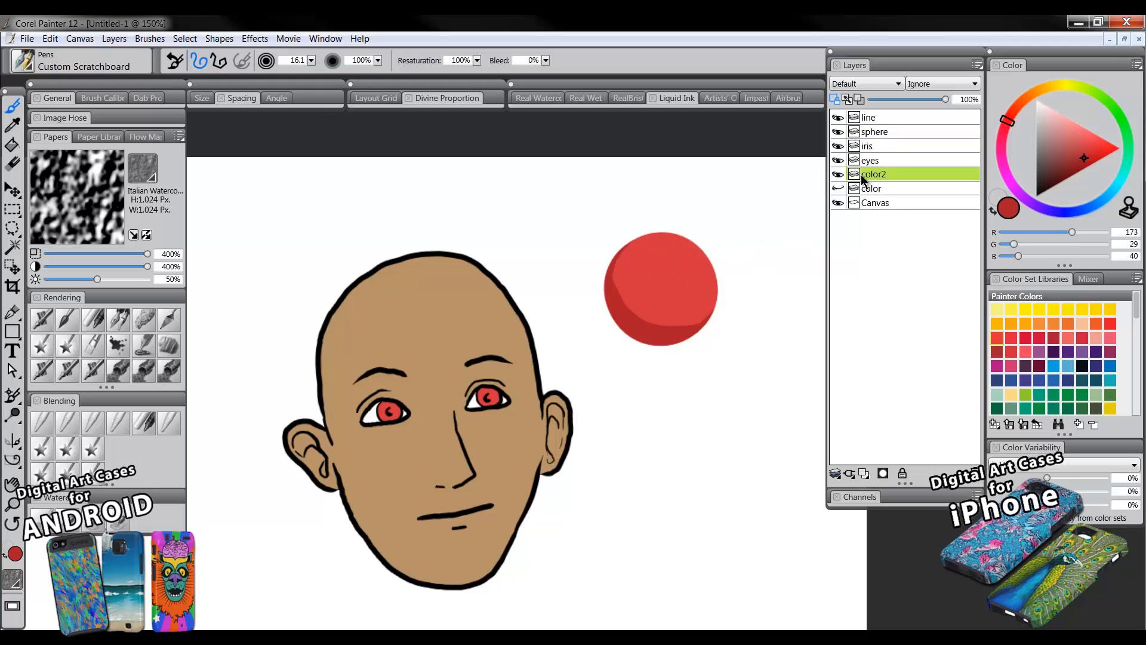
left_click(430, 336, "alt")
left_click(1060, 156)
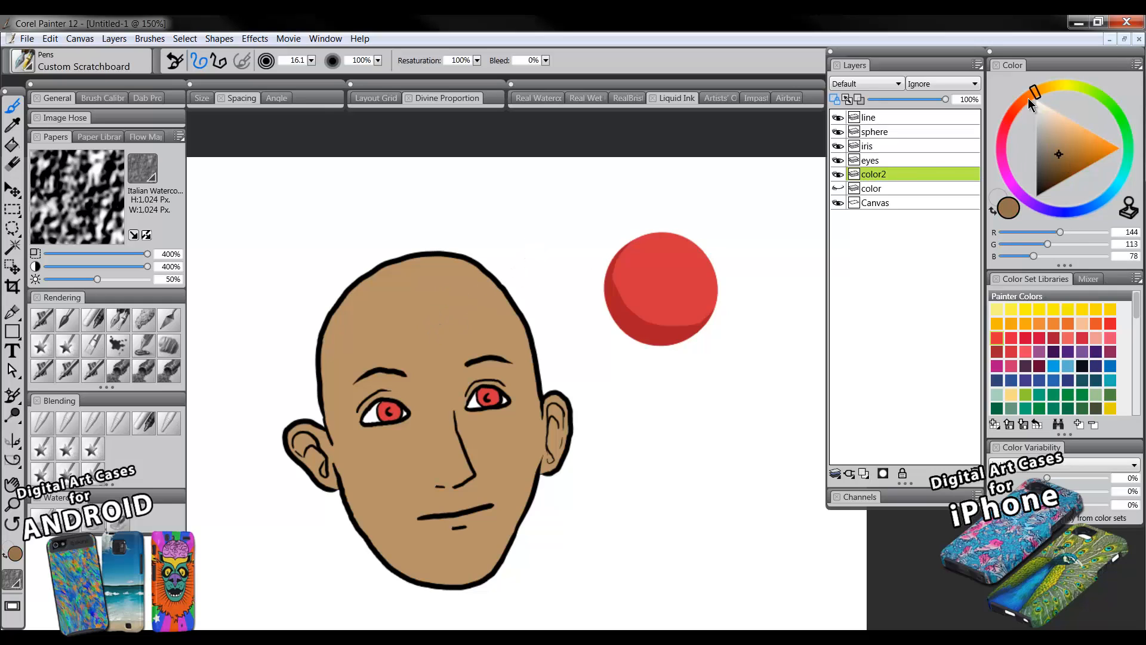
left_click(1029, 97)
key("bracketright")
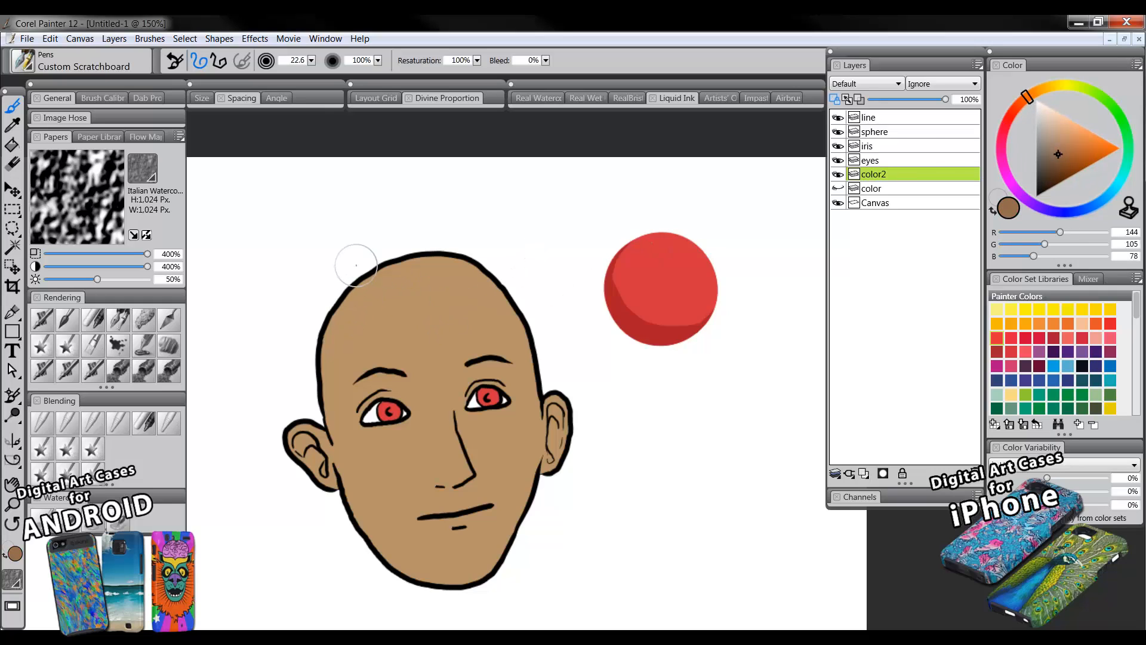
mouse_move(356, 264)
left_mouse_down()
mouse_move(316, 382)
mouse_move(338, 459)
mouse_move(299, 423)
mouse_move(316, 427)
mouse_move(359, 526)
mouse_move(348, 510)
mouse_move(459, 596)
mouse_move(386, 565)
mouse_move(526, 576)
left_mouse_up()
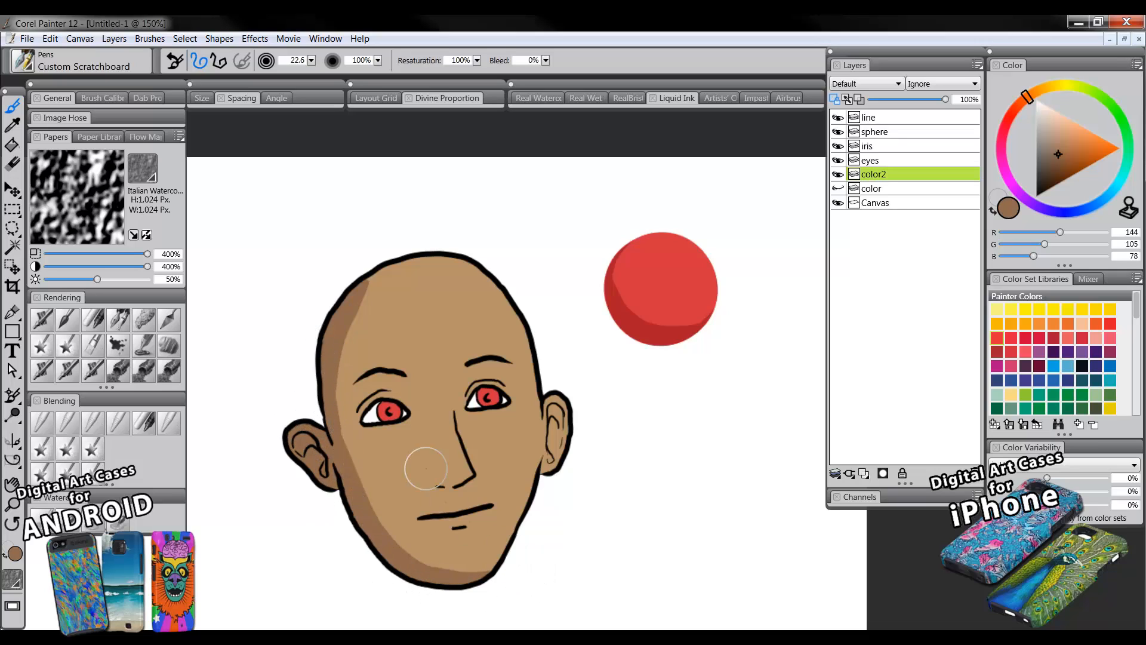
mouse_move(344, 317)
left_mouse_down()
mouse_move(388, 255)
mouse_move(415, 245)
left_mouse_up()
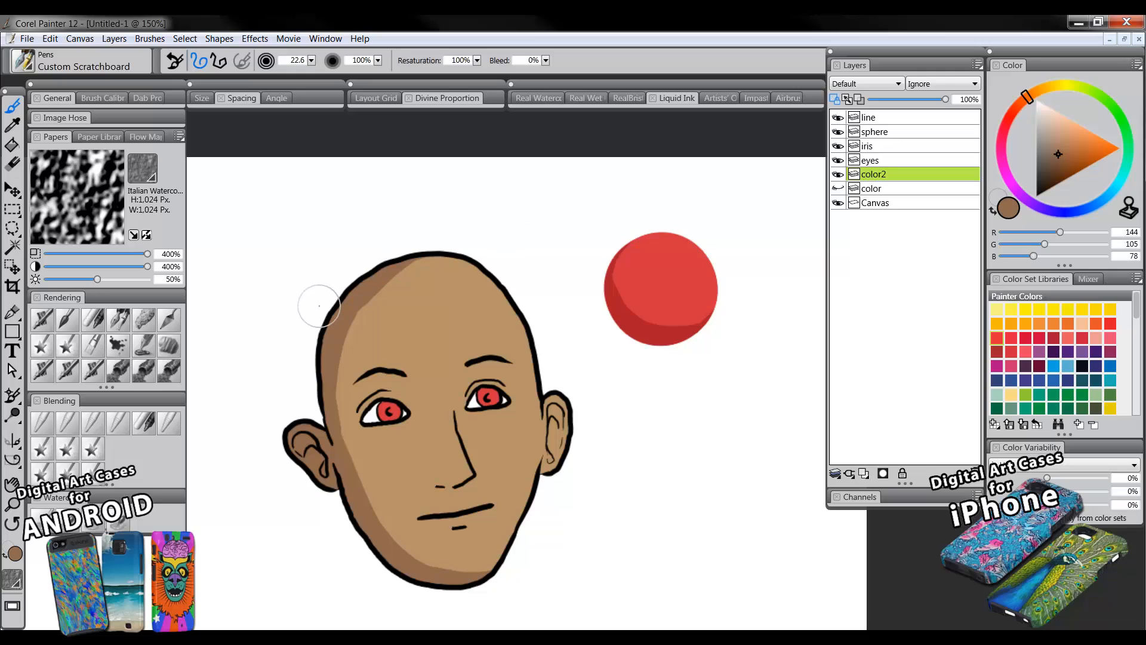
- Shade the eye sockets, under-eye areas, underside of the nose and area below the mouth in the same brown, starting at brush size 4.2
key("bracketleft")
key("bracketleft")
key("bracketleft")
key("bracketleft")
key("bracketleft")
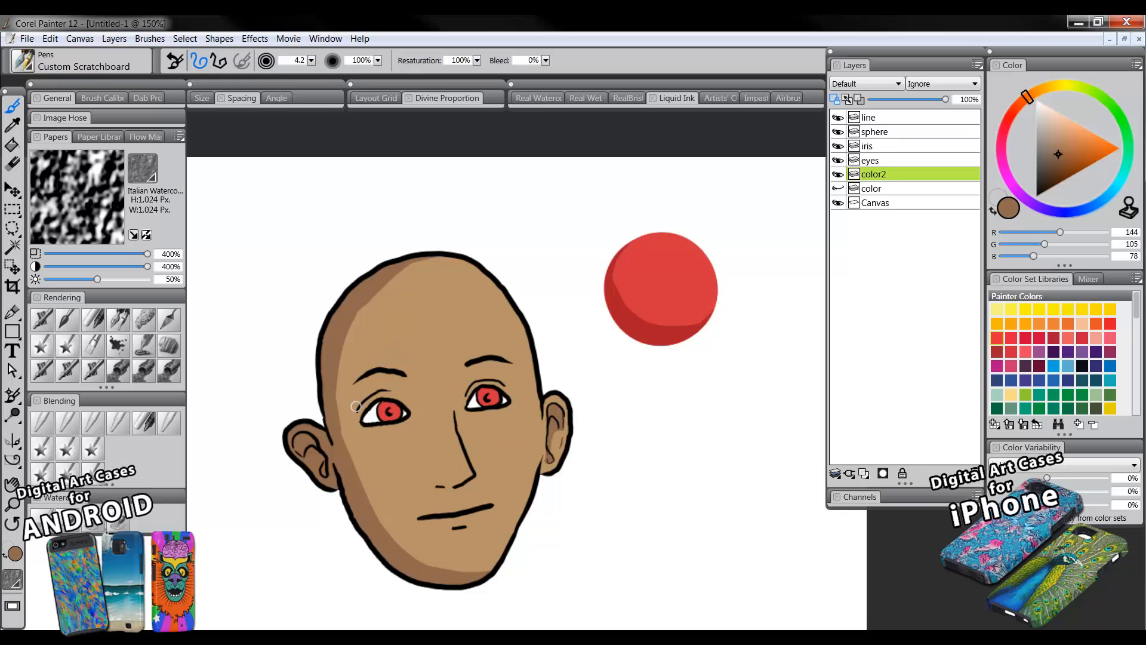
mouse_move(356, 407)
left_mouse_down()
mouse_move(397, 383)
mouse_move(364, 397)
mouse_move(480, 391)
mouse_move(465, 395)
mouse_move(506, 377)
mouse_move(481, 394)
left_mouse_up()
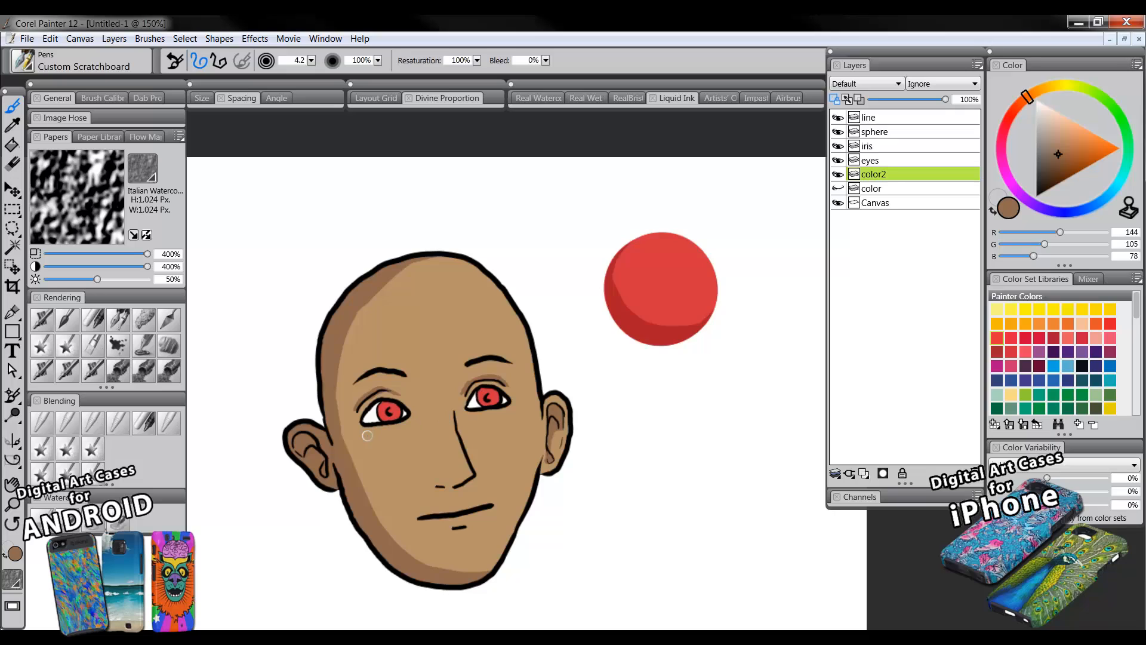
mouse_move(356, 435)
left_mouse_down()
mouse_move(405, 420)
mouse_move(375, 439)
left_mouse_up()
left_click_drag(474, 425, 503, 420)
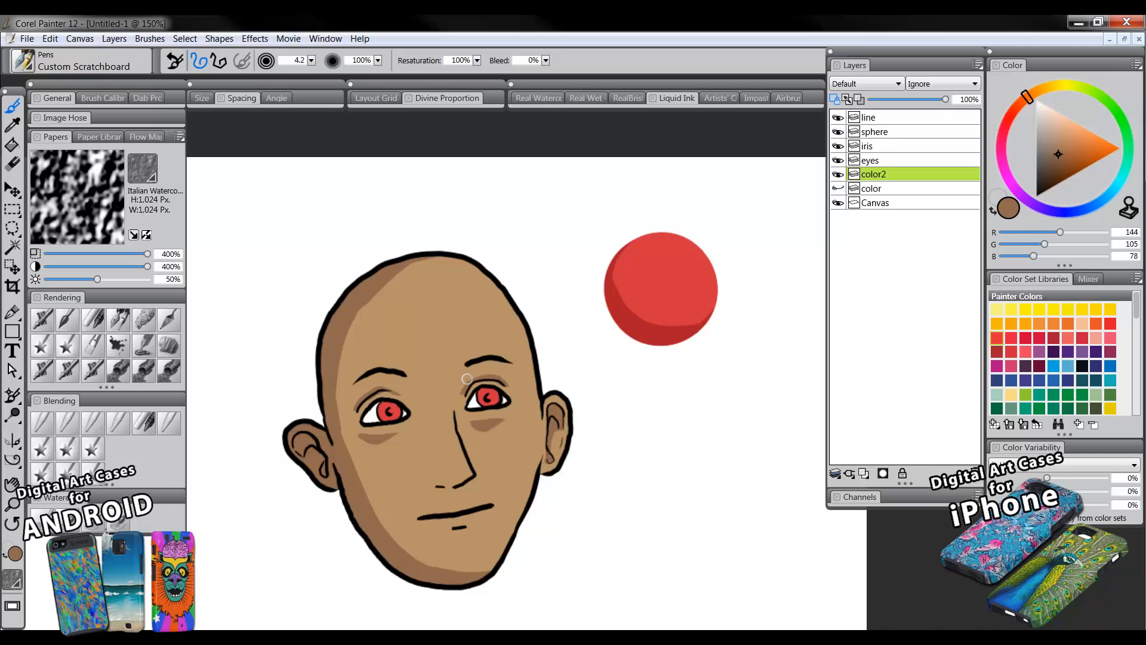
mouse_move(472, 476)
left_mouse_down()
mouse_move(435, 482)
mouse_move(472, 470)
left_mouse_up()
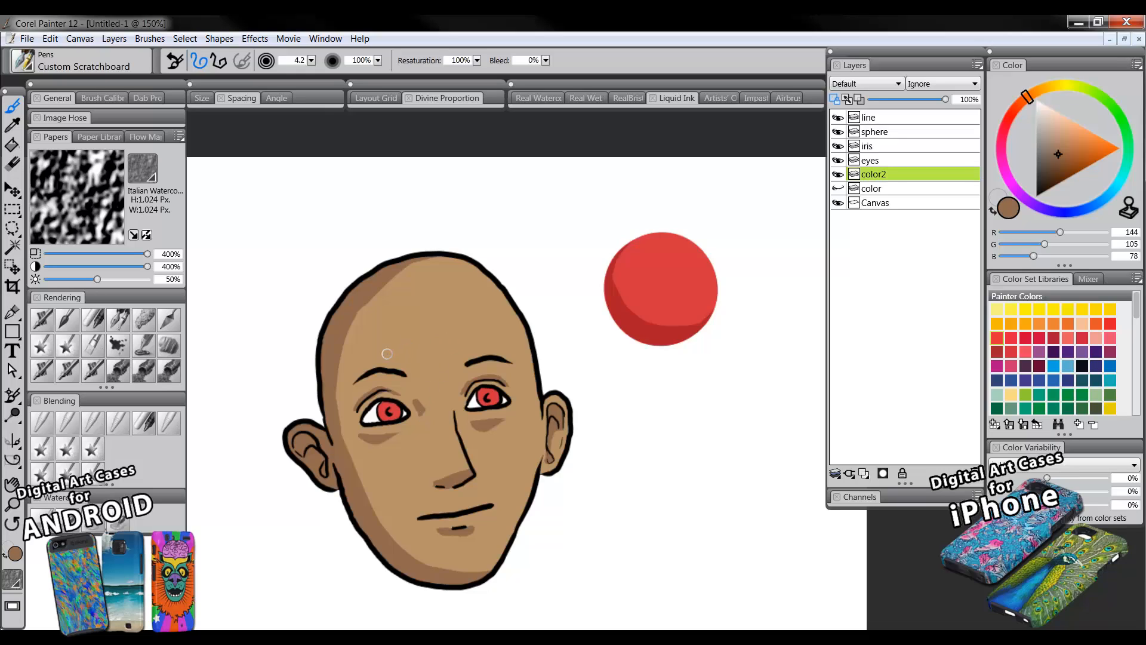
mouse_move(349, 411)
left_mouse_down()
mouse_move(375, 382)
mouse_move(394, 386)
mouse_move(374, 379)
mouse_move(363, 386)
mouse_move(410, 393)
mouse_move(404, 384)
mouse_move(475, 382)
mouse_move(461, 388)
mouse_move(500, 370)
left_mouse_up()
- Sample the base skin tone (RGB 183, 147, 105) and paint out the shadows under both eyes
left_click(402, 452, "alt")
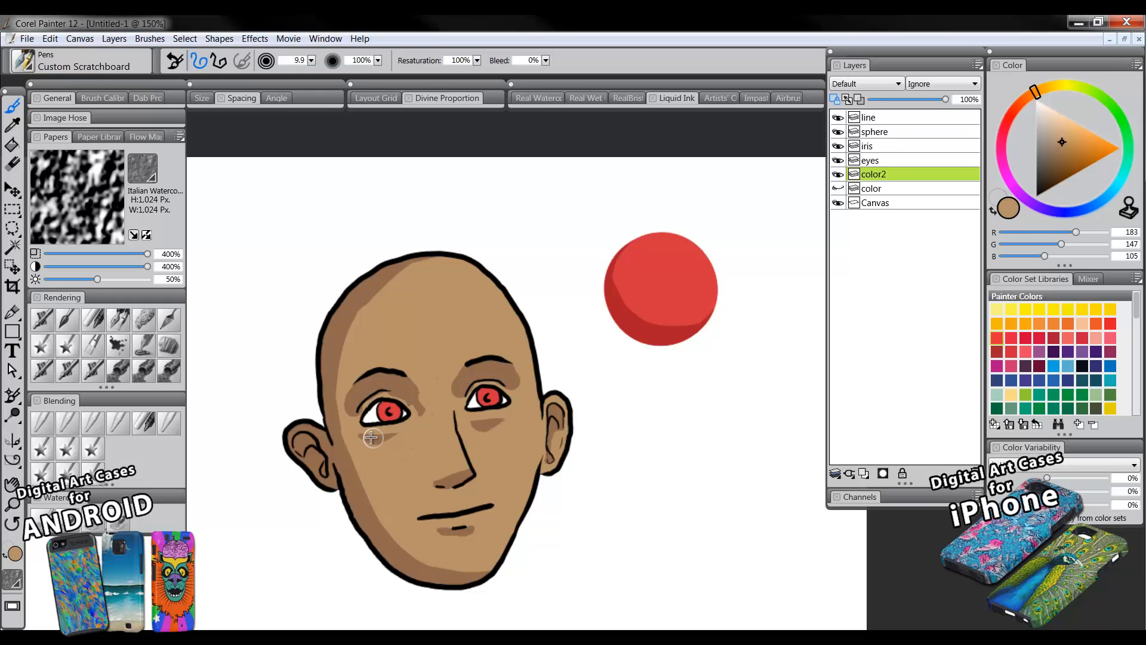
key("bracketleft")
key("bracketleft")
key("bracketleft")
left_click_drag(360, 435, 383, 435)
mouse_move(487, 423)
left_mouse_down()
mouse_move(475, 424)
mouse_move(505, 419)
left_mouse_up()
- Draw thin crease lines around the mouth and outer eye corners in brown (RGB 144, 105, 78) at size 2.0, and resample the skin tone
left_click(394, 385, "alt")
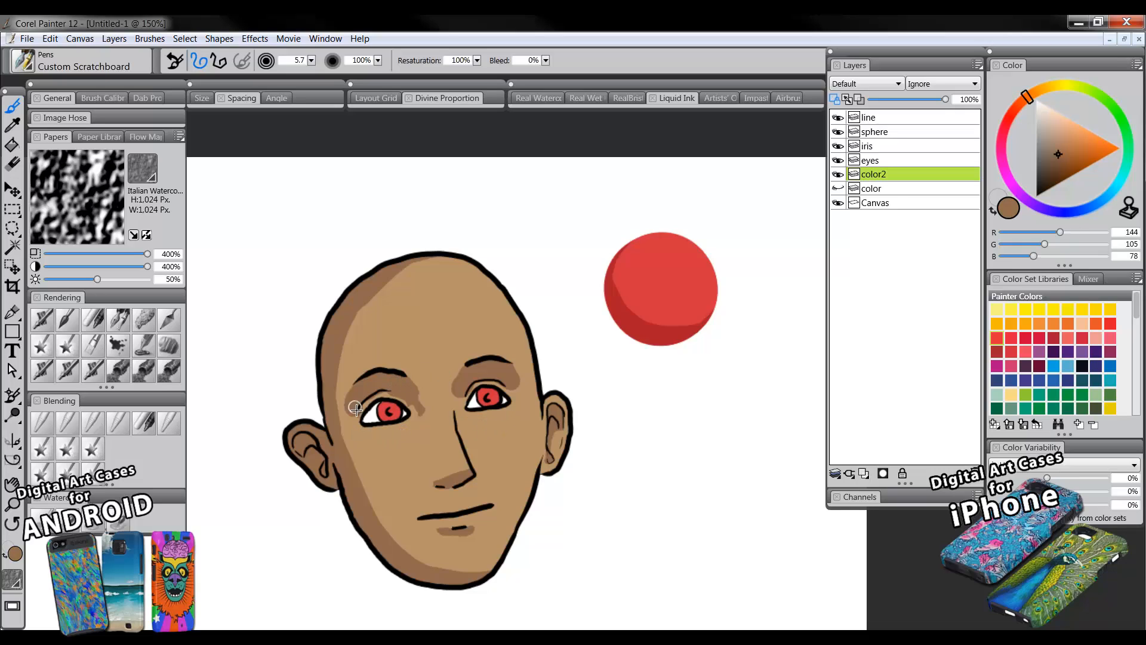
key("bracketleft")
key("bracketleft")
key("bracketleft")
key("bracketleft")
key("bracketleft")
key("bracketleft")
left_click_drag(416, 498, 409, 523)
left_click_drag(487, 487, 513, 498)
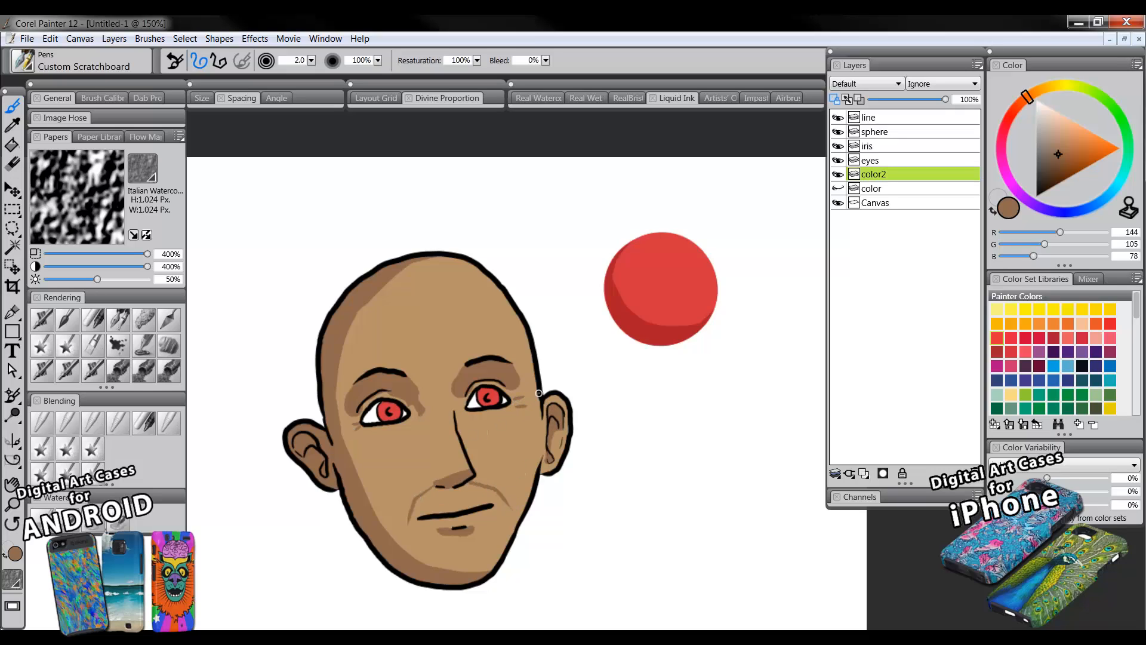
left_click(426, 454, "alt")
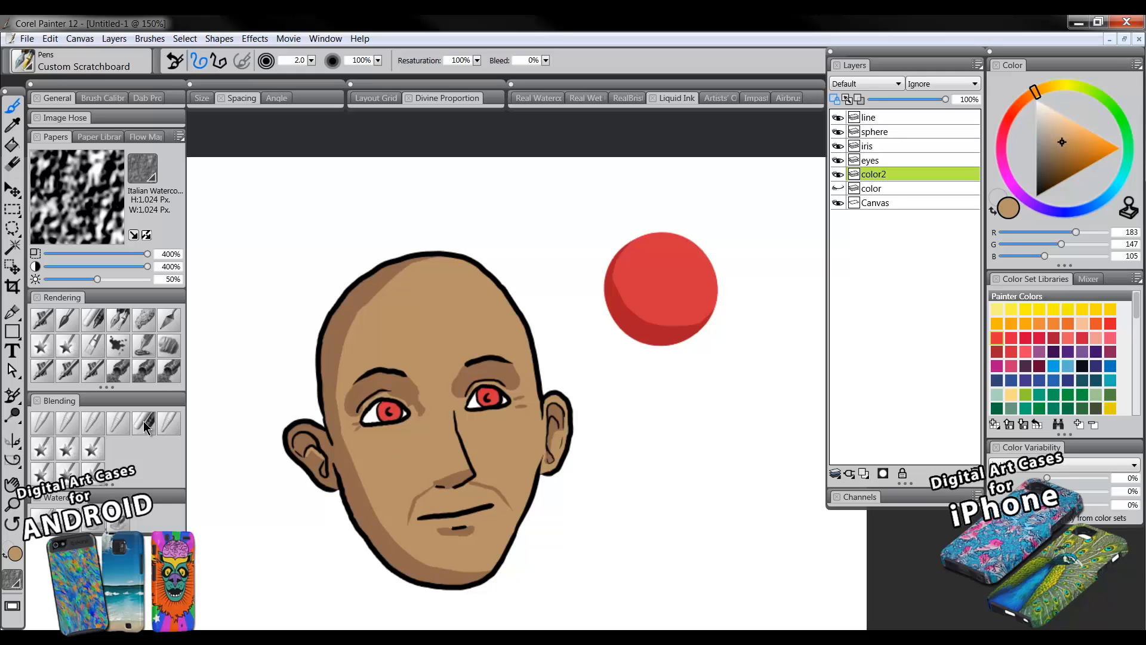
- Soften the edges of the shadows on the head, cheek and eye sockets with the Diffuse Blur blender
left_click(43, 424)
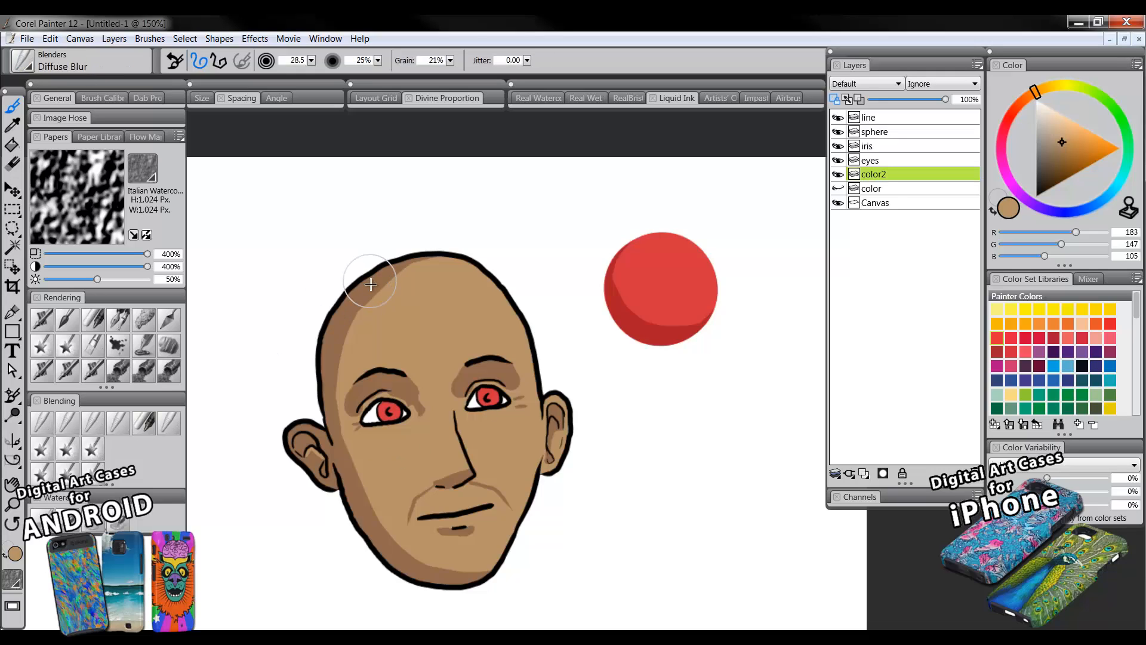
mouse_move(383, 294)
left_mouse_down()
mouse_move(396, 266)
mouse_move(423, 270)
left_mouse_up()
mouse_move(341, 378)
left_mouse_down()
mouse_move(386, 526)
mouse_move(418, 550)
mouse_move(482, 560)
mouse_move(409, 547)
mouse_move(382, 526)
mouse_move(352, 460)
left_mouse_up()
mouse_move(359, 398)
left_mouse_down()
mouse_move(399, 382)
mouse_move(421, 403)
mouse_move(460, 391)
mouse_move(463, 377)
mouse_move(516, 382)
left_mouse_up()
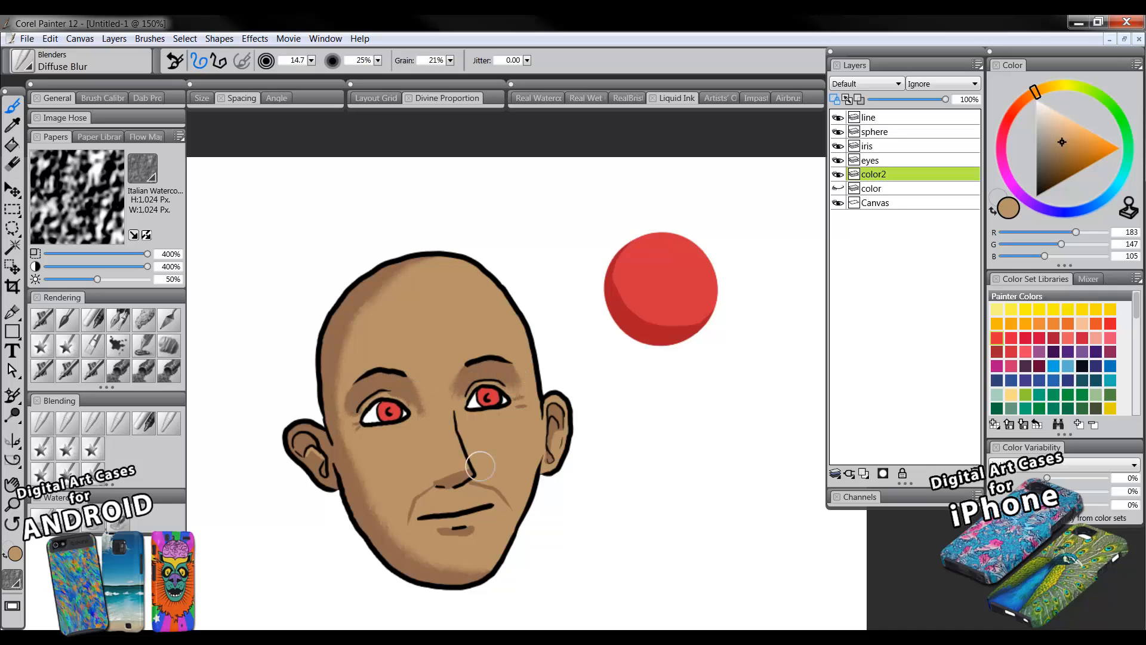
- Paint light tan highlights (RGB 202, 174, 126) on the nose, ear and mouth area with the Custom Scratchboard brush
left_click(93, 320)
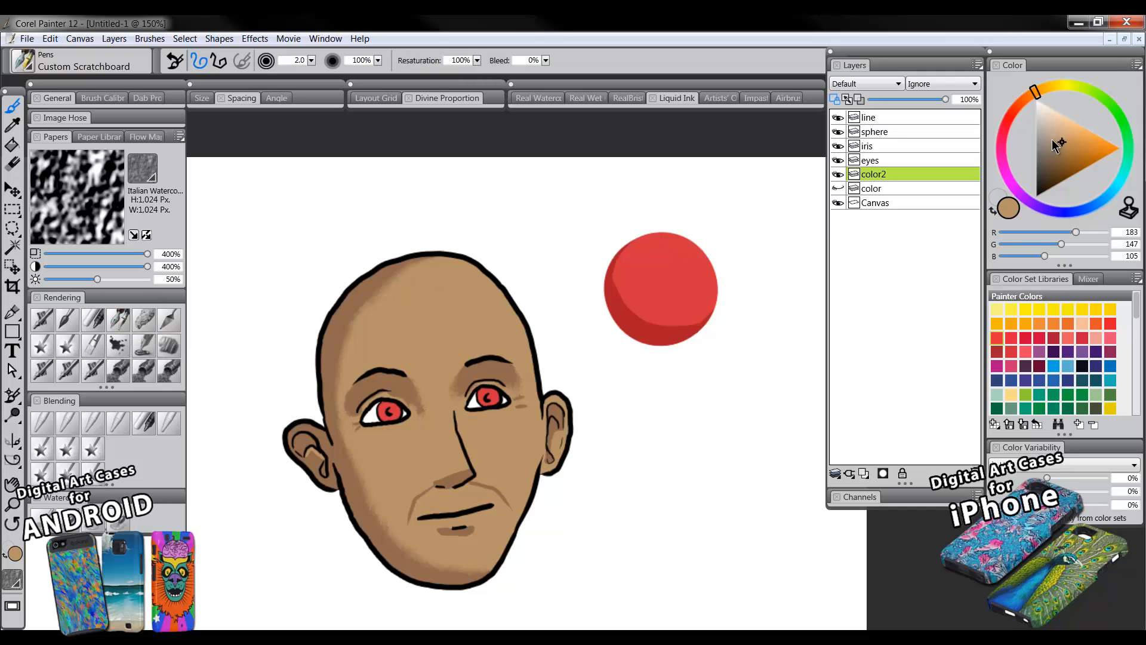
left_click_drag(1065, 141, 1061, 134)
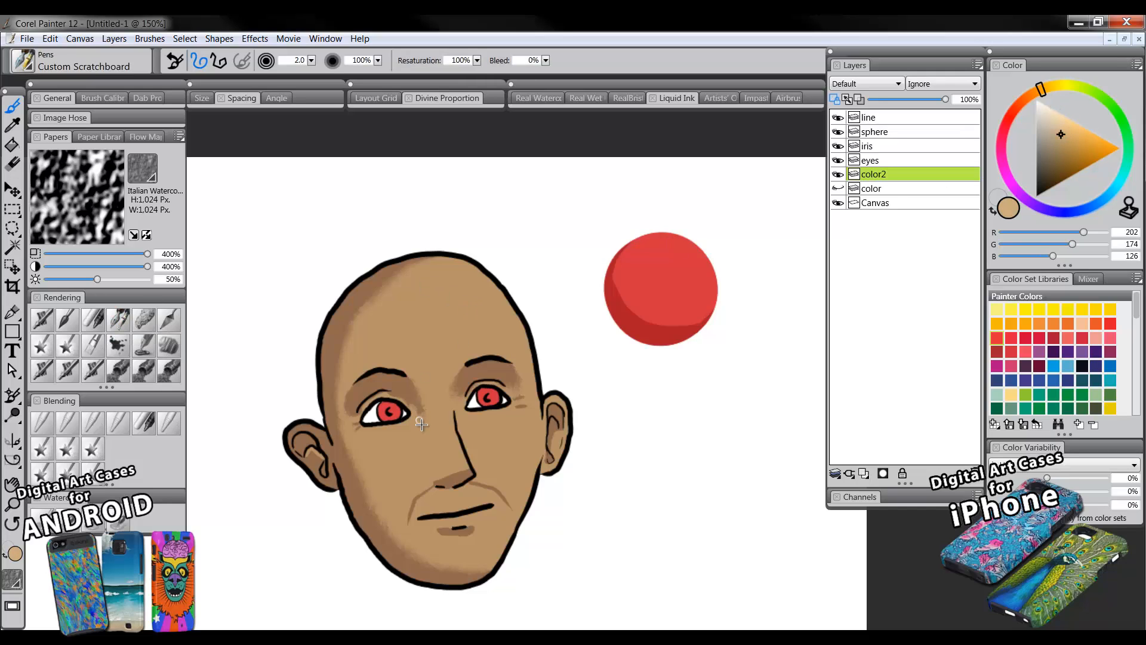
mouse_move(422, 424)
left_mouse_down()
mouse_move(457, 442)
mouse_move(448, 418)
mouse_move(463, 459)
left_mouse_up()
key("ctrl+z")
left_click_drag(450, 419, 465, 468)
mouse_move(547, 401)
left_mouse_down()
mouse_move(562, 400)
mouse_move(559, 445)
left_mouse_up()
mouse_move(445, 512)
left_mouse_down()
mouse_move(499, 500)
mouse_move(470, 506)
mouse_move(459, 523)
mouse_move(500, 507)
left_mouse_up()
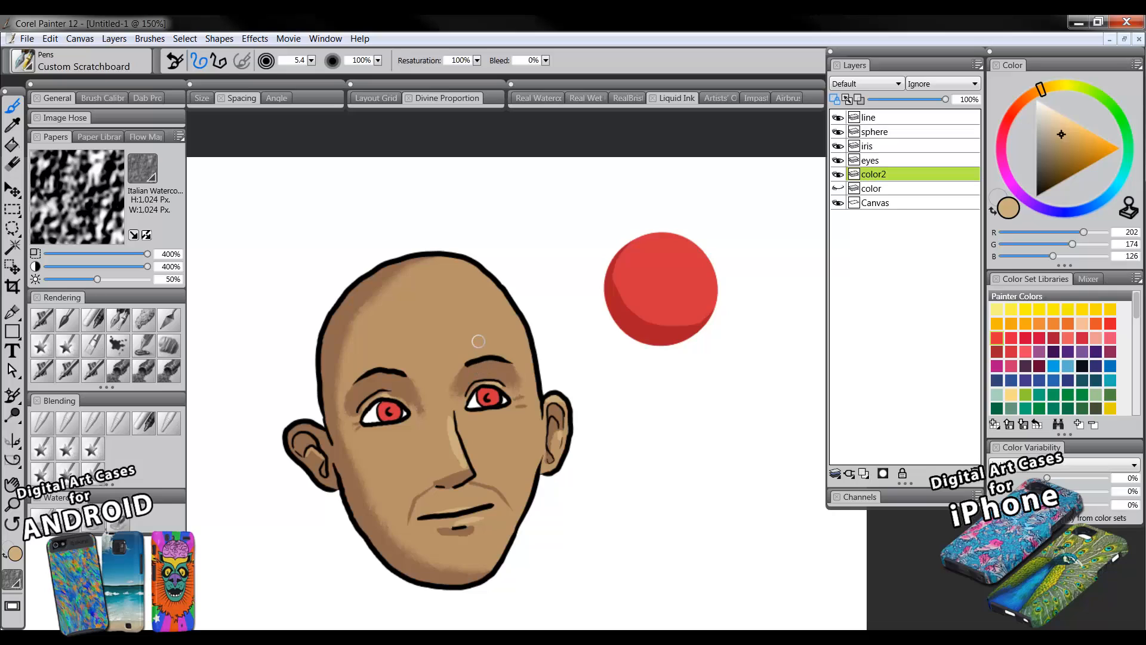
- Fill the right side of the forehead and the right cheek with the light tan highlight color
left_click_drag(441, 337, 415, 342)
mouse_move(454, 262)
left_mouse_down()
mouse_move(504, 287)
mouse_move(528, 334)
mouse_move(460, 256)
mouse_move(540, 356)
mouse_move(514, 297)
mouse_move(540, 361)
mouse_move(458, 264)
mouse_move(491, 312)
mouse_move(523, 316)
mouse_move(539, 364)
left_mouse_up()
mouse_move(509, 437)
left_mouse_down()
mouse_move(478, 430)
mouse_move(525, 471)
mouse_move(540, 531)
mouse_move(531, 366)
left_mouse_up()
key("bracketleft")
key("bracketleft")
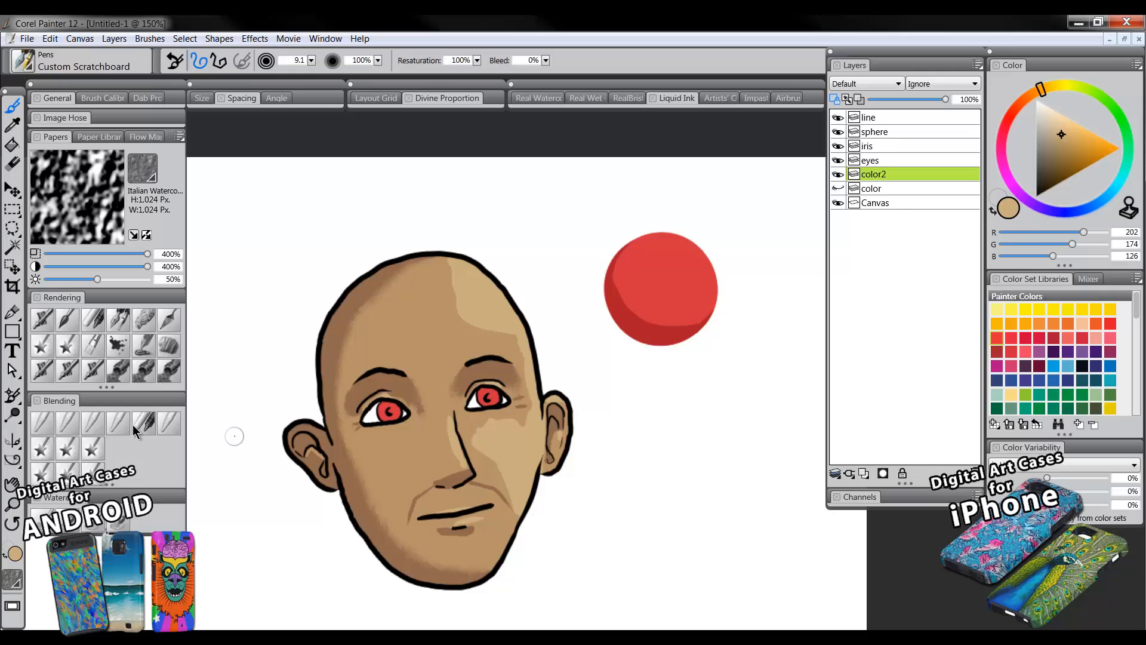
- Blend the forehead, cheek and mouth-area highlights with Diffuse Blur at size 14.3, and return to the Custom Scratchboard brush
left_click(41, 421)
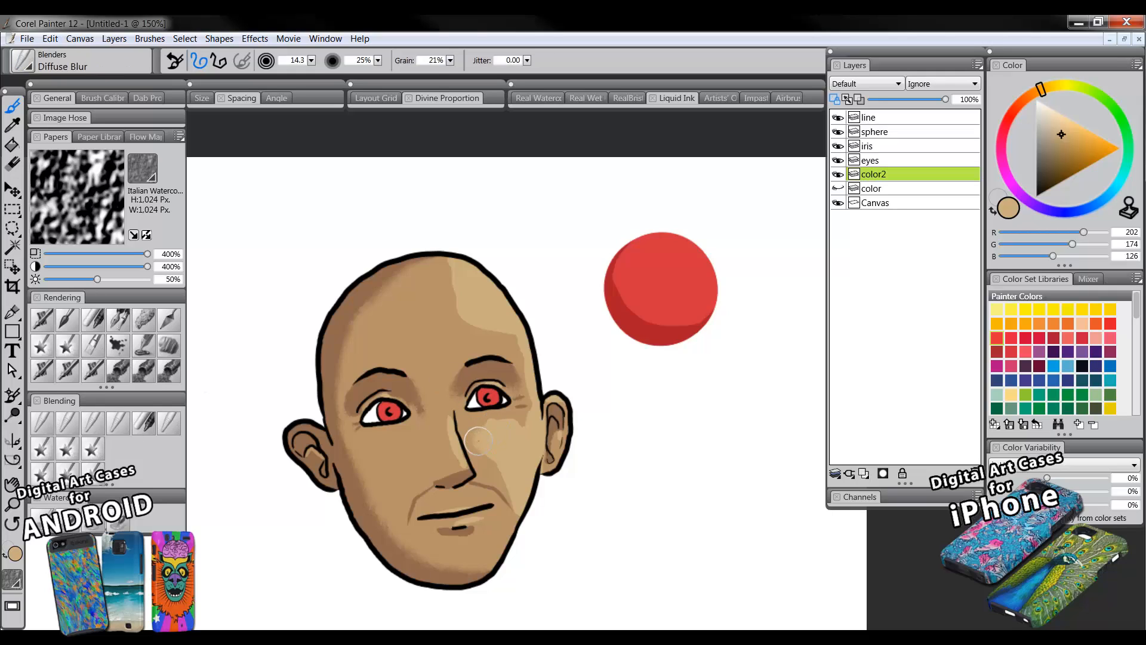
mouse_move(505, 425)
left_mouse_down()
mouse_move(518, 422)
mouse_move(500, 468)
mouse_move(512, 486)
left_mouse_up()
mouse_move(487, 332)
left_mouse_down()
mouse_move(446, 270)
mouse_move(497, 320)
mouse_move(526, 383)
left_mouse_up()
mouse_move(451, 471)
left_mouse_down()
mouse_move(458, 459)
mouse_move(438, 472)
mouse_move(494, 485)
mouse_move(412, 513)
mouse_move(439, 535)
left_mouse_up()
left_click(118, 323)
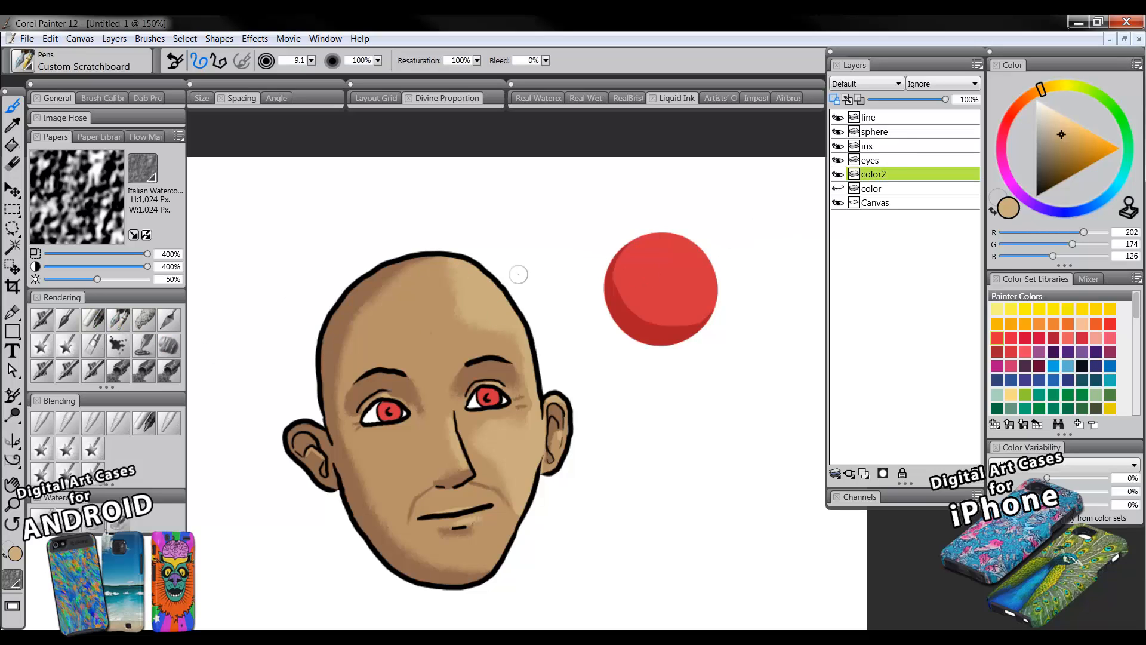
- Soften the edge of the sphere's dark red shadow on the sphere layer with Diffuse Blur at size 14.3
left_click(878, 133)
left_click(43, 423)
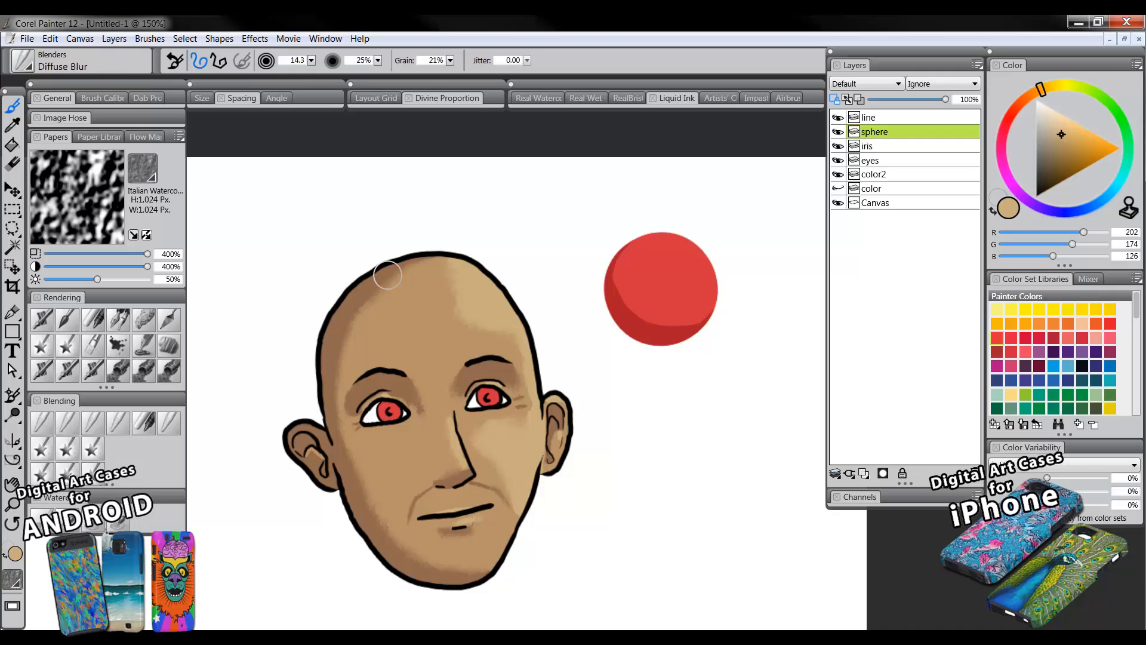
mouse_move(620, 293)
left_mouse_down()
mouse_move(682, 320)
mouse_move(702, 281)
left_mouse_up()
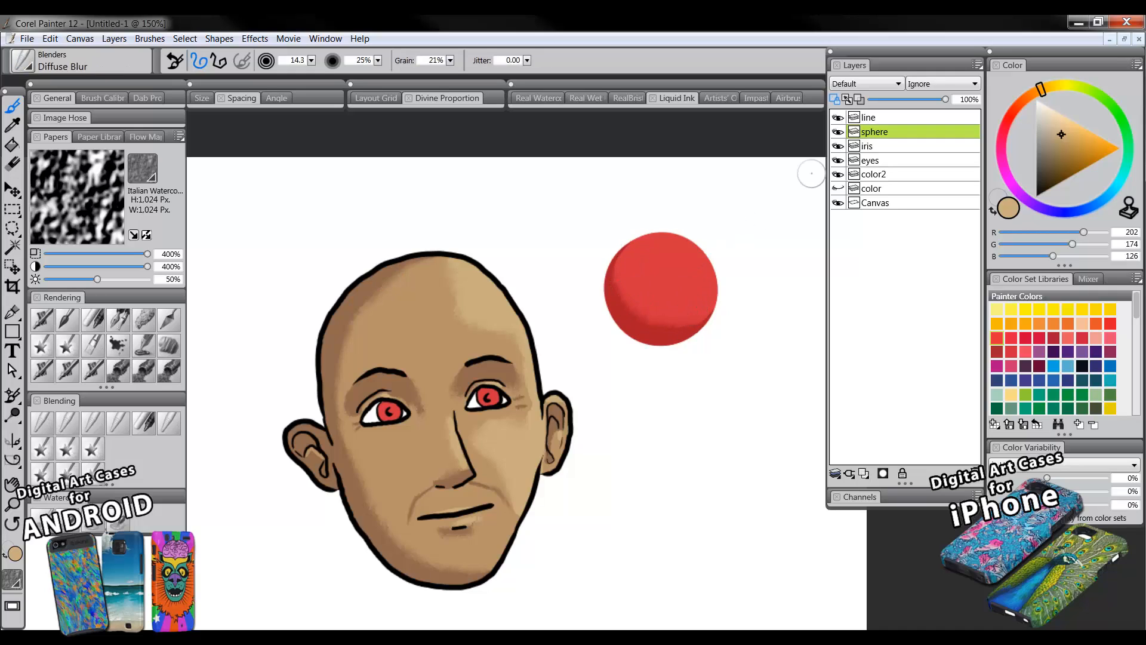
- Paint a lighter red highlight (RGB 237, 87, 105) on the upper right of the sphere and blend it with Diffuse Blur
left_click(110, 318)
left_click(702, 260, "alt")
left_click(1086, 136)
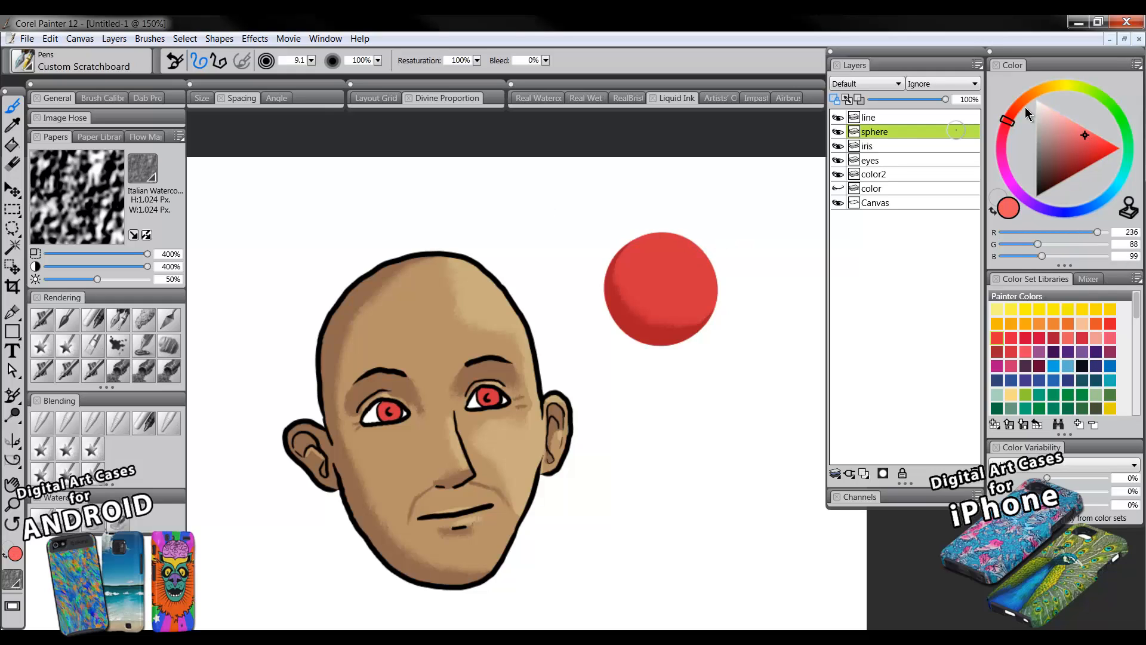
key("bracketright")
key("bracketright")
key("bracketright")
key("bracketright")
left_click_drag(669, 261, 686, 256)
key("ctrl+z")
mouse_move(690, 250)
left_mouse_down()
mouse_move(659, 259)
mouse_move(678, 278)
mouse_move(655, 254)
mouse_move(689, 260)
mouse_move(676, 252)
mouse_move(660, 273)
mouse_move(685, 262)
mouse_move(663, 251)
mouse_move(668, 272)
mouse_move(631, 300)
mouse_move(626, 273)
mouse_move(661, 307)
mouse_move(700, 291)
left_mouse_up()
left_click(60, 420)
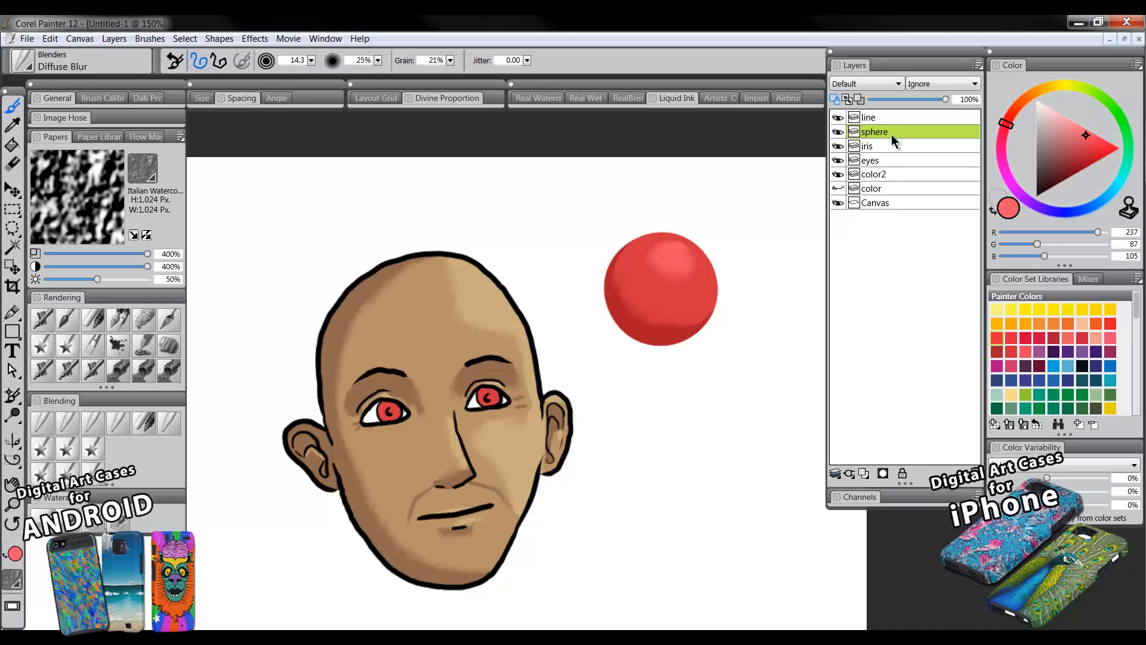
- Repaint the whole sphere flat red (RGB 209, 51, 63) with the Custom Scratchboard brush at size 47.9
left_click(116, 322)
left_click(664, 292, "alt")
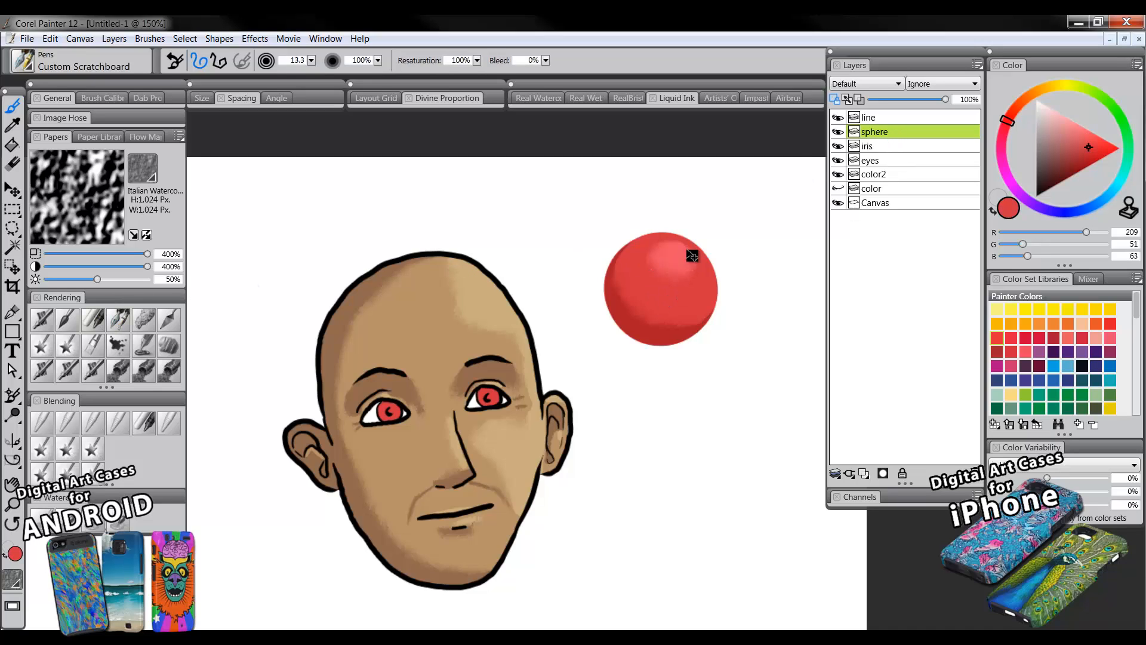
mouse_move(688, 283)
left_mouse_down()
mouse_move(698, 245)
mouse_move(660, 302)
mouse_move(708, 280)
left_mouse_up()
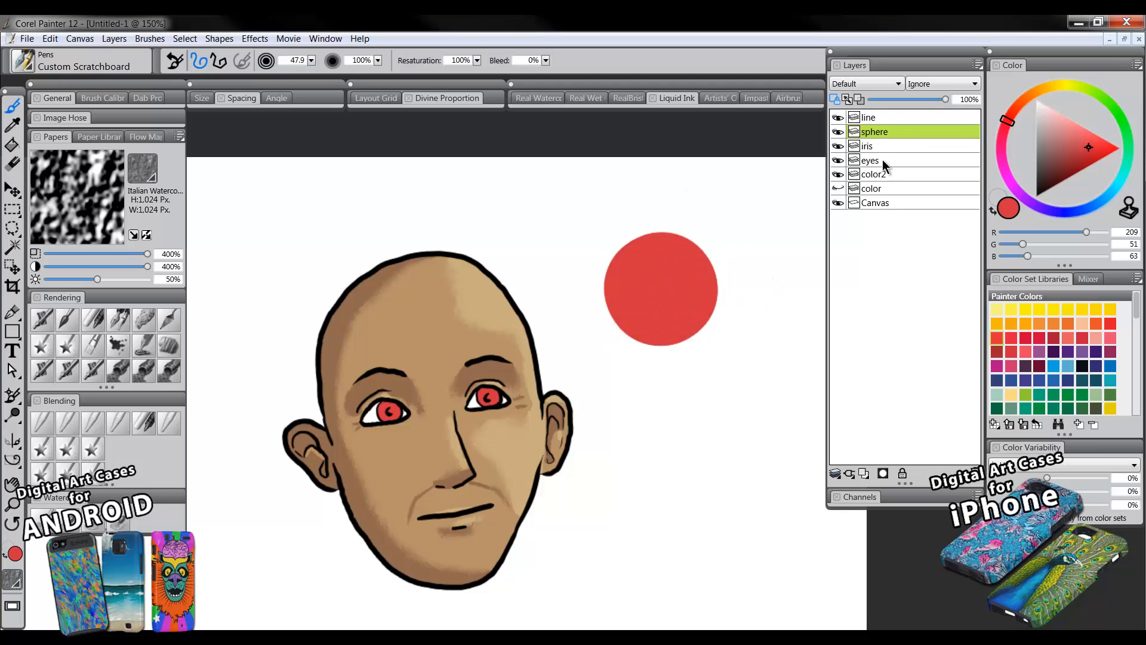
- Repaint the whole head flat skin tone (RGB 183, 147, 105) on the color2 layer at brush size 47.9
left_click(878, 174)
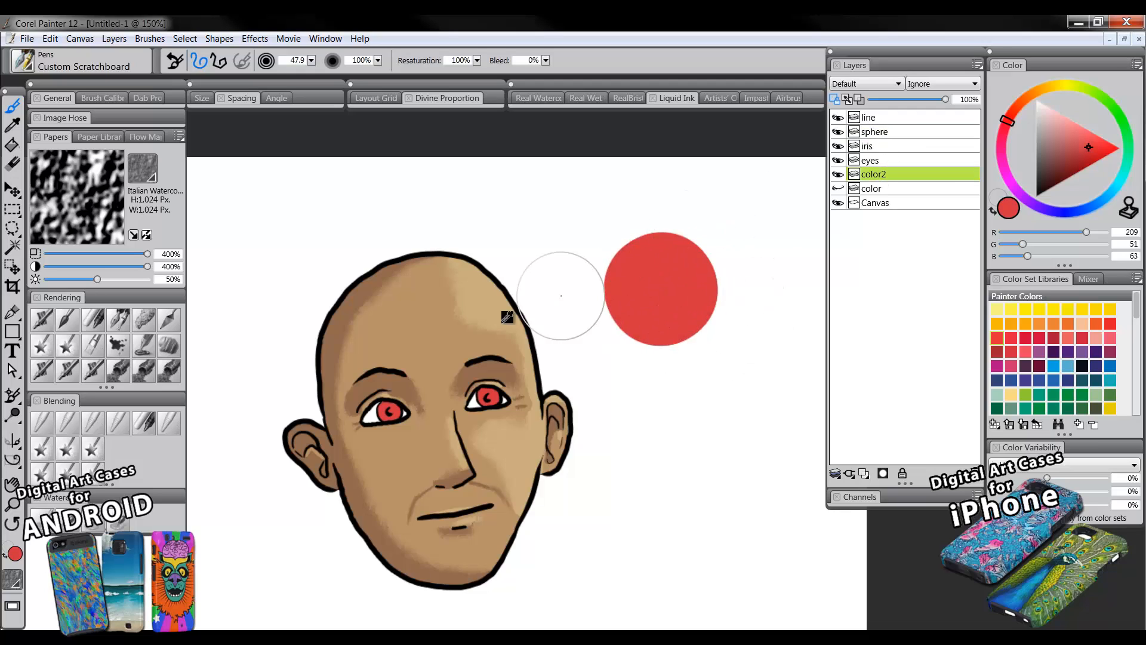
left_click(508, 312, "alt")
mouse_move(568, 278)
left_mouse_down()
mouse_move(325, 416)
mouse_move(266, 526)
mouse_move(443, 491)
mouse_move(447, 564)
mouse_move(494, 591)
left_mouse_up()
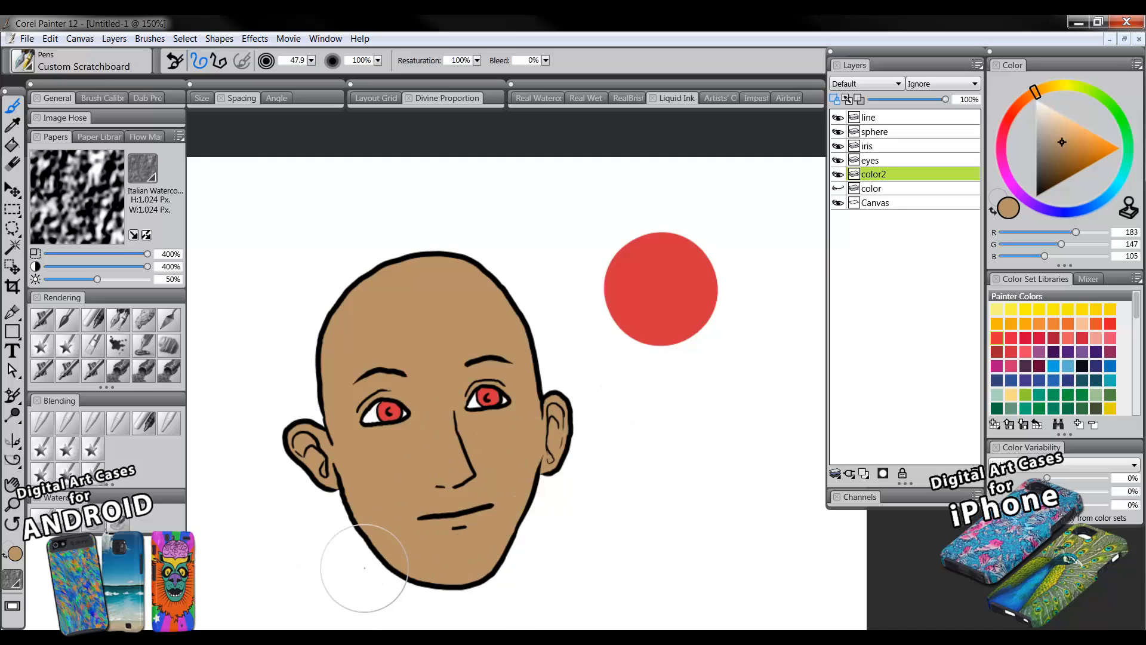
- Airbrush soft brown shadows (RGB 132, 82, 50) down the left side of the head with Digital Airbrush at size 100.2
left_click(44, 325)
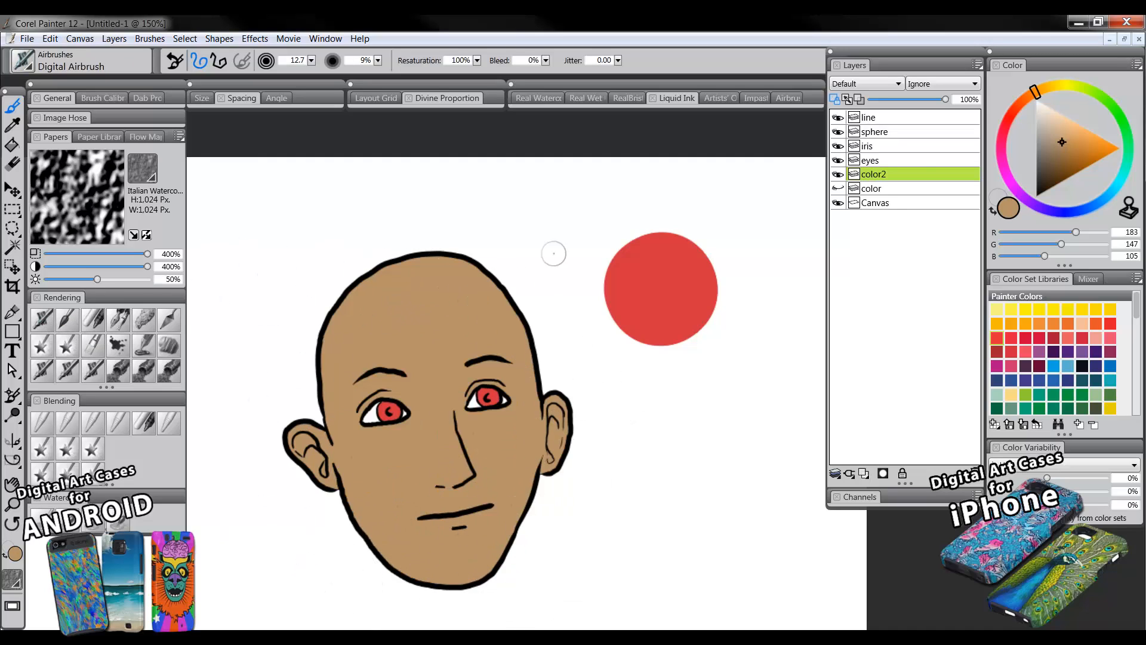
left_click(1065, 163)
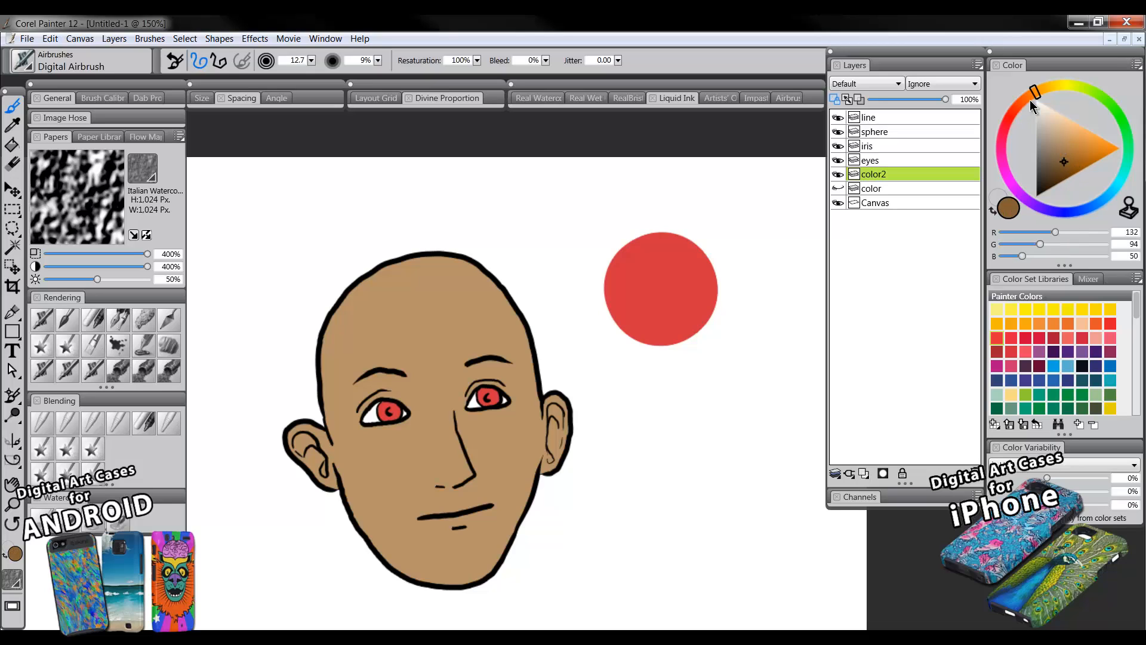
left_click(1030, 98)
left_click_drag(413, 263, 432, 305)
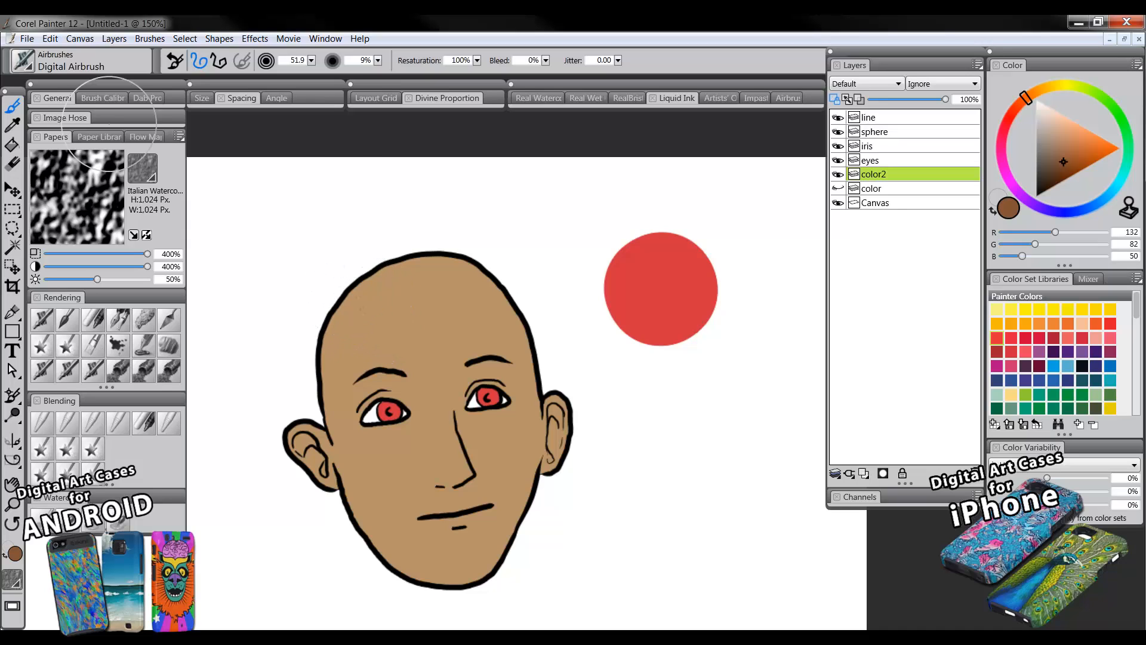
left_click_drag(325, 259, 352, 347)
mouse_move(317, 299)
left_mouse_down()
mouse_move(314, 398)
mouse_move(375, 557)
left_mouse_up()
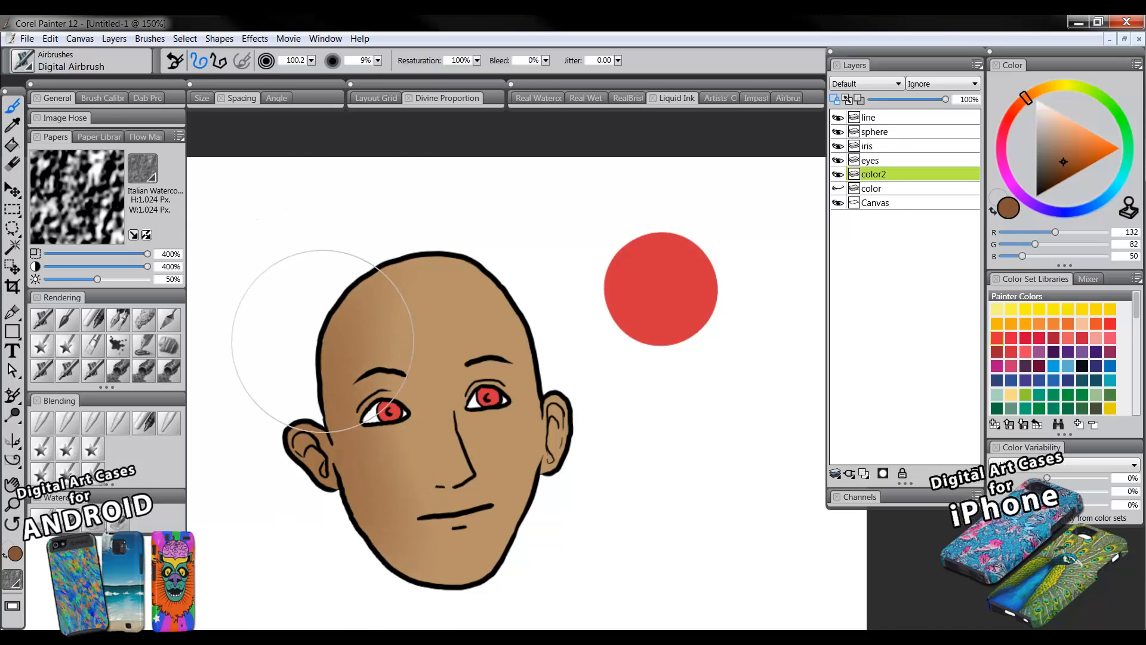
mouse_move(400, 216)
left_mouse_down()
mouse_move(332, 419)
mouse_move(412, 552)
mouse_move(449, 576)
mouse_move(503, 580)
left_mouse_up()
- Airbrush smaller brown shadows into the ears, eye sockets, side of the nose and below the mouth at size 10.4
left_click_drag(302, 443, 329, 475)
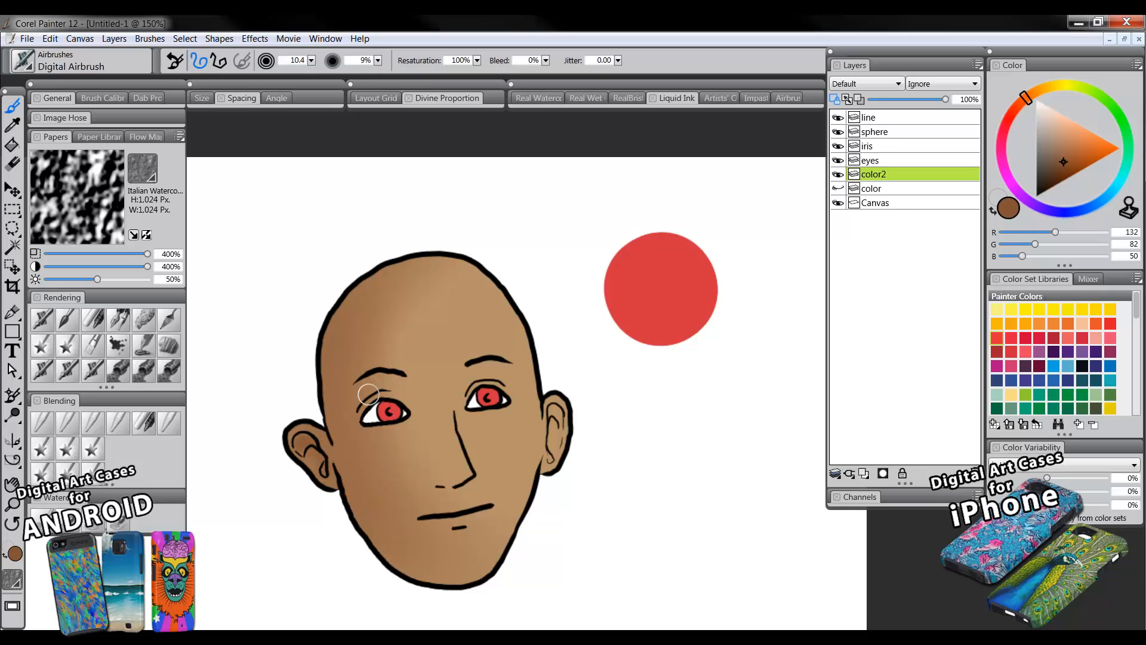
mouse_move(353, 411)
left_mouse_down()
mouse_move(406, 388)
mouse_move(376, 381)
left_mouse_up()
mouse_move(461, 367)
left_mouse_down()
mouse_move(458, 407)
mouse_move(489, 381)
mouse_move(453, 432)
mouse_move(443, 486)
mouse_move(470, 475)
mouse_move(431, 486)
left_mouse_up()
left_click_drag(432, 529, 484, 528)
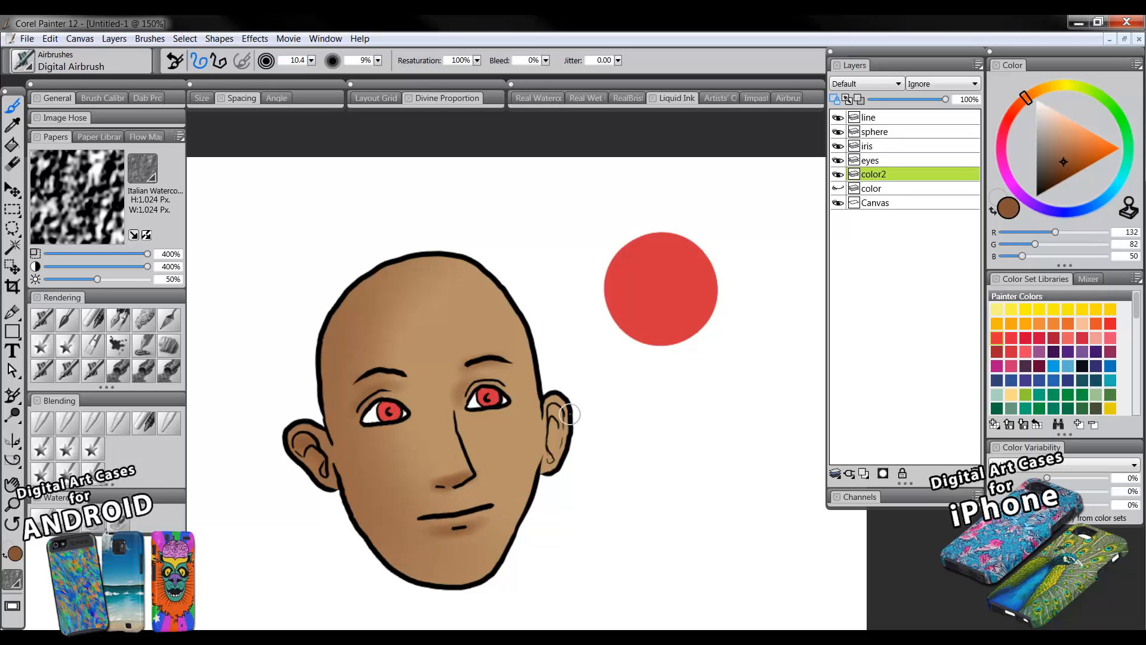
mouse_move(570, 414)
left_mouse_down()
mouse_move(553, 415)
mouse_move(552, 444)
mouse_move(547, 431)
left_mouse_up()
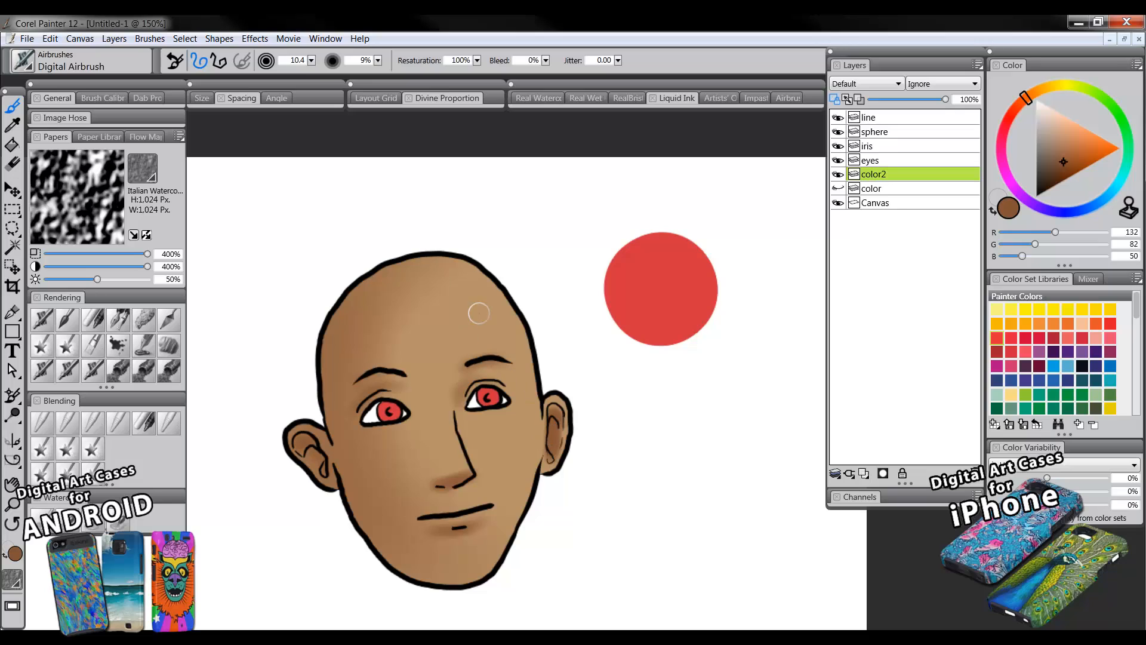
- Airbrush light skin highlights (RGB 218, 188, 132) on the forehead at size 47.2 and along the nose at size 14.9
left_click(501, 320, "alt")
left_click(1064, 131)
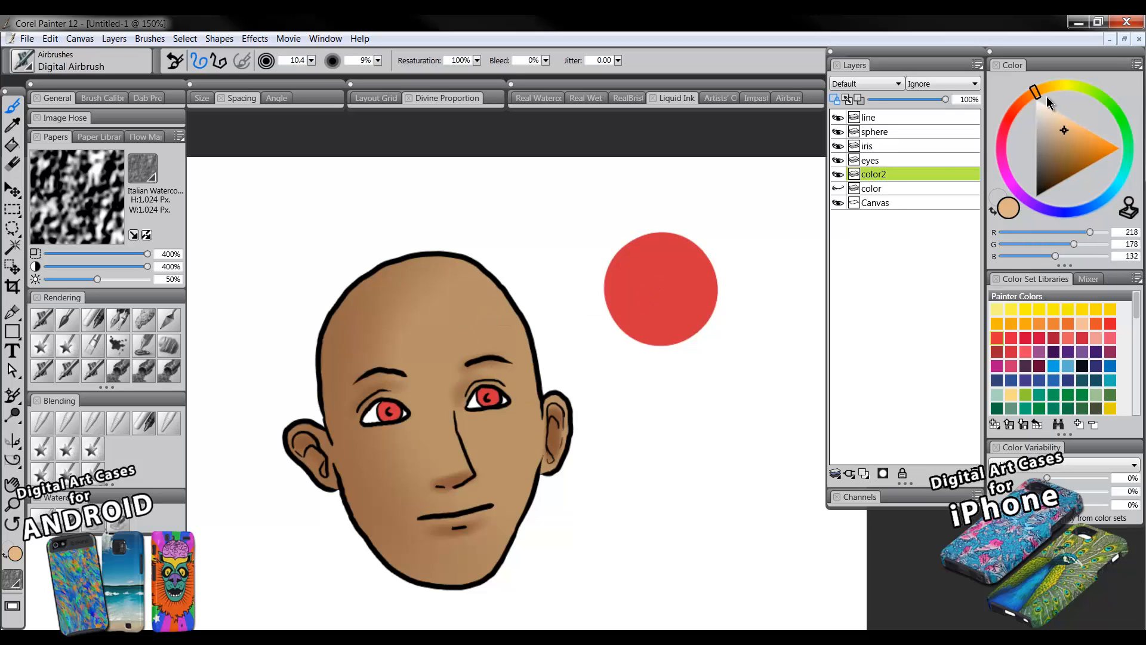
left_click(1043, 89)
mouse_move(568, 309)
left_mouse_down()
mouse_move(495, 274)
mouse_move(484, 283)
mouse_move(480, 267)
mouse_move(449, 336)
left_mouse_up()
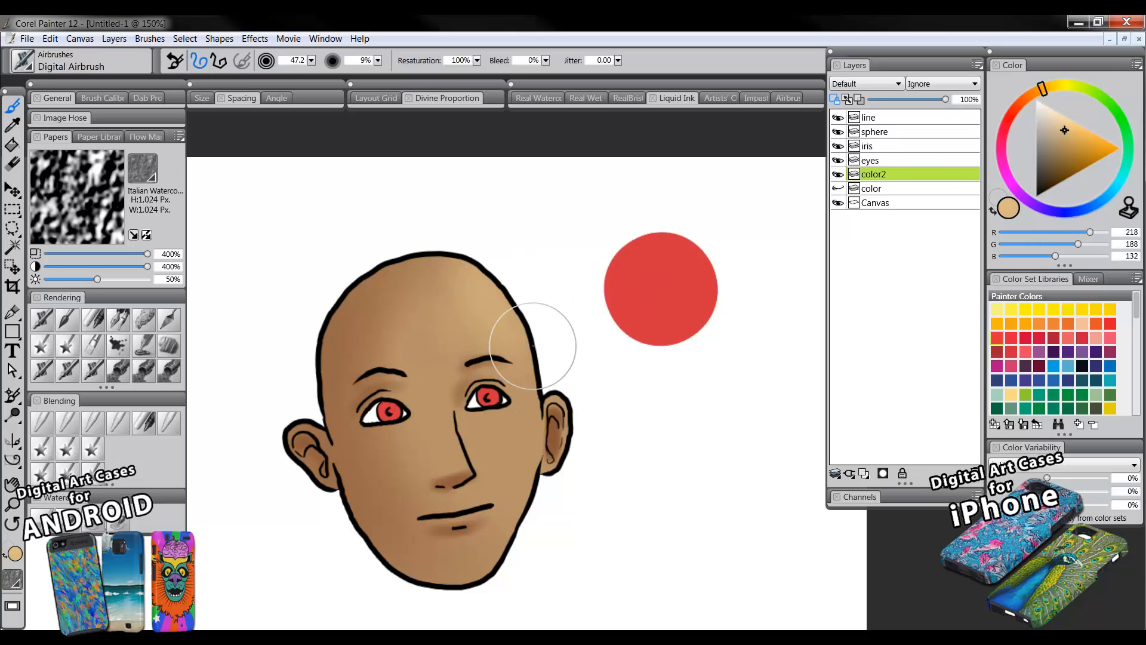
mouse_move(457, 380)
left_mouse_down()
mouse_move(443, 387)
mouse_move(456, 471)
mouse_move(459, 460)
left_mouse_up()
left_click_drag(444, 399, 442, 446)
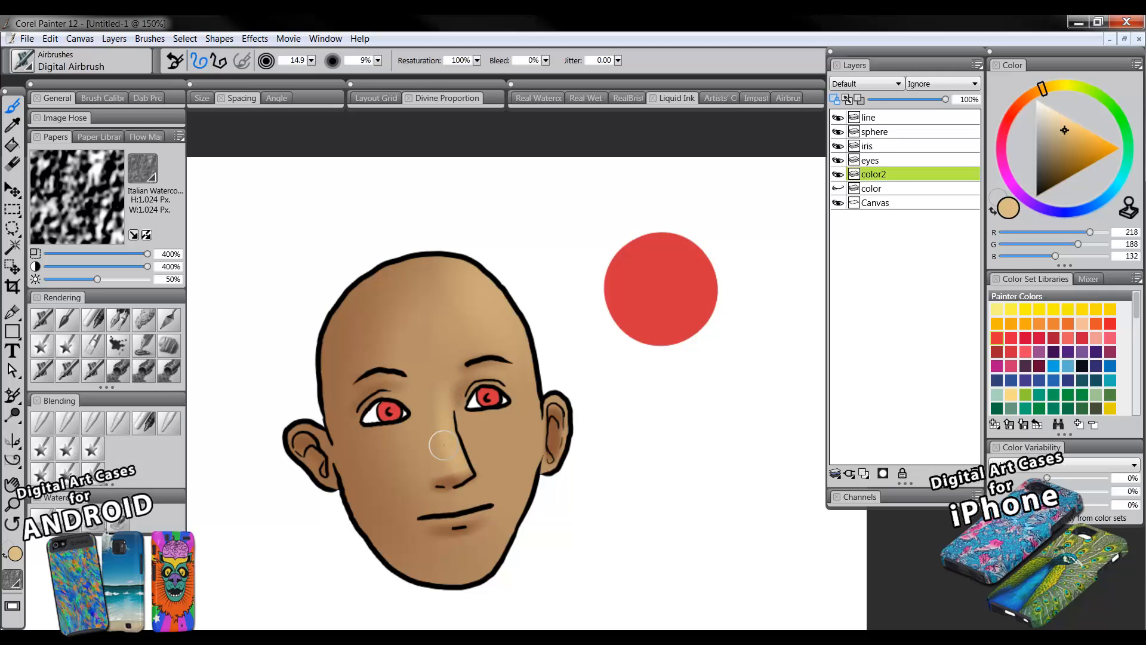
- Airbrush the light skin highlight onto the right cheek and undo the accidental shift of the color2 layer, enlarging the brush to 29.5
key("bracketright")
mouse_move(513, 418)
left_mouse_down()
mouse_move(498, 439)
mouse_move(517, 428)
mouse_move(520, 361)
mouse_move(515, 449)
mouse_move(482, 446)
mouse_move(509, 449)
left_mouse_up()
left_click_drag(509, 449, 509, 455)
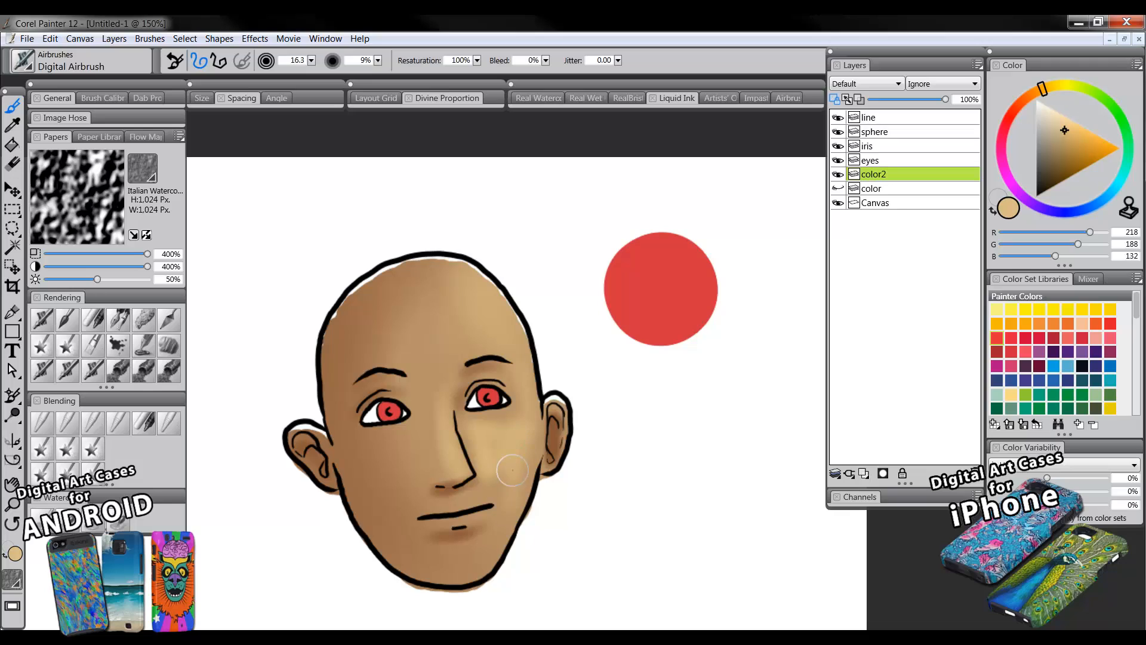
key("ctrl+z")
key("bracketright")
key("bracketright")
key("bracketright")
key("bracketright")
key("bracketright")
key("bracketright")
key("bracketright")
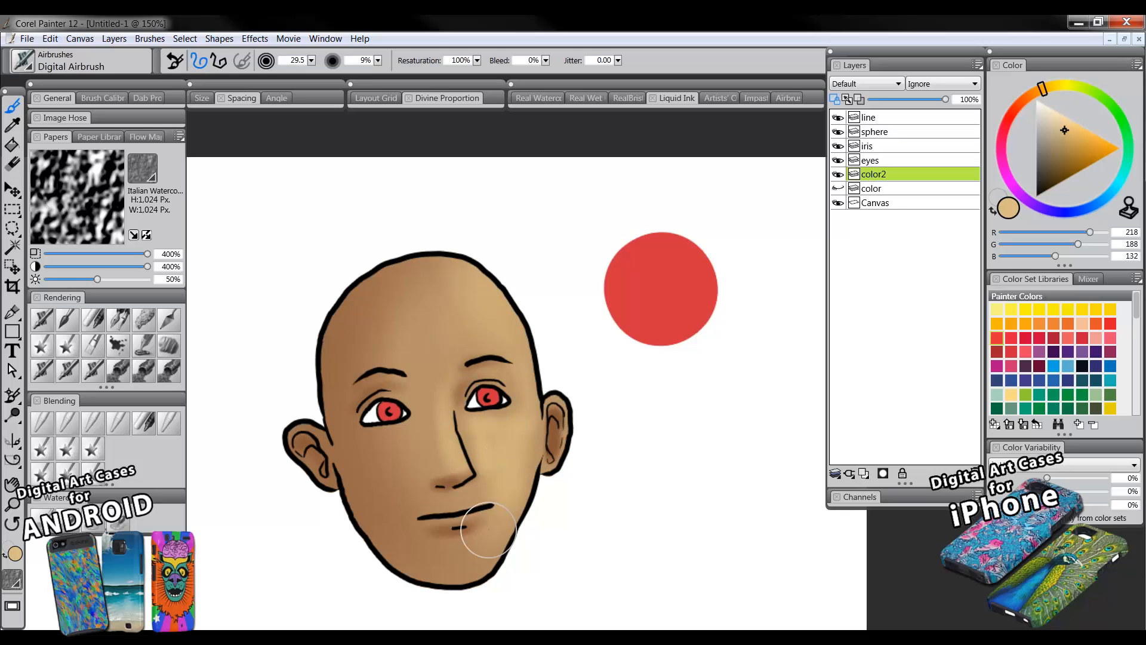
- Airbrush small light highlights around the mouth and ears with the brush reduced to size 10.9
key("bracketleft")
key("bracketleft")
key("bracketleft")
key("bracketleft")
key("bracketleft")
key("bracketleft")
key("bracketleft")
key("bracketleft")
key("bracketleft")
key("bracketleft")
key("bracketleft")
key("bracketleft")
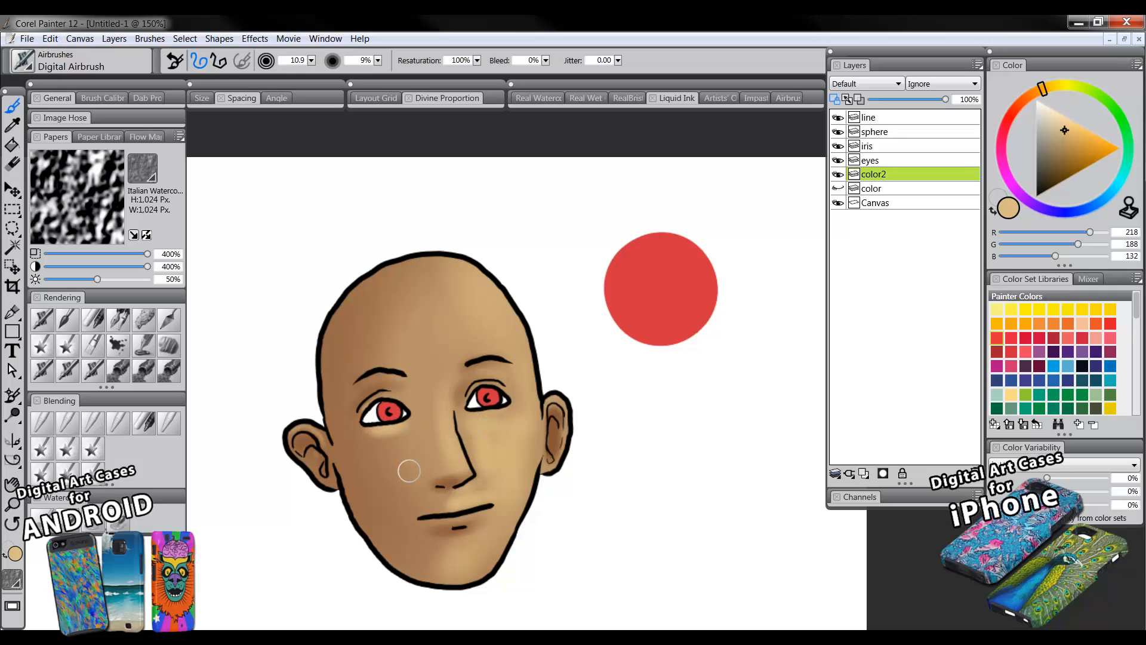
- Airbrush a soft light highlight on the left cheek below the eye at brush size 28.3
key("]")
key("]")
key("]")
key("]")
key("]")
key("]")
key("]")
key("]")
key("]")
key("]")
mouse_move(388, 455)
left_mouse_down()
mouse_move(389, 497)
mouse_move(366, 444)
left_mouse_up()
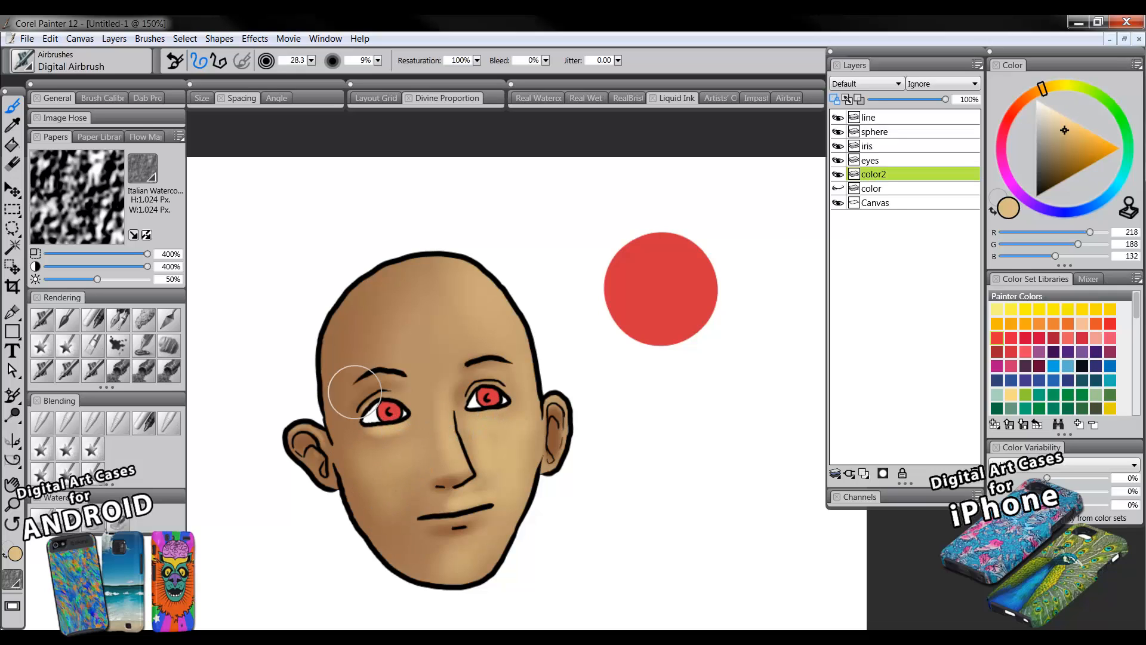
- Airbrush a light rim along the upper left edge of the head at brush size 14.4
key("[")
key("[")
key("[")
key("[")
key("[")
key("[")
key("[")
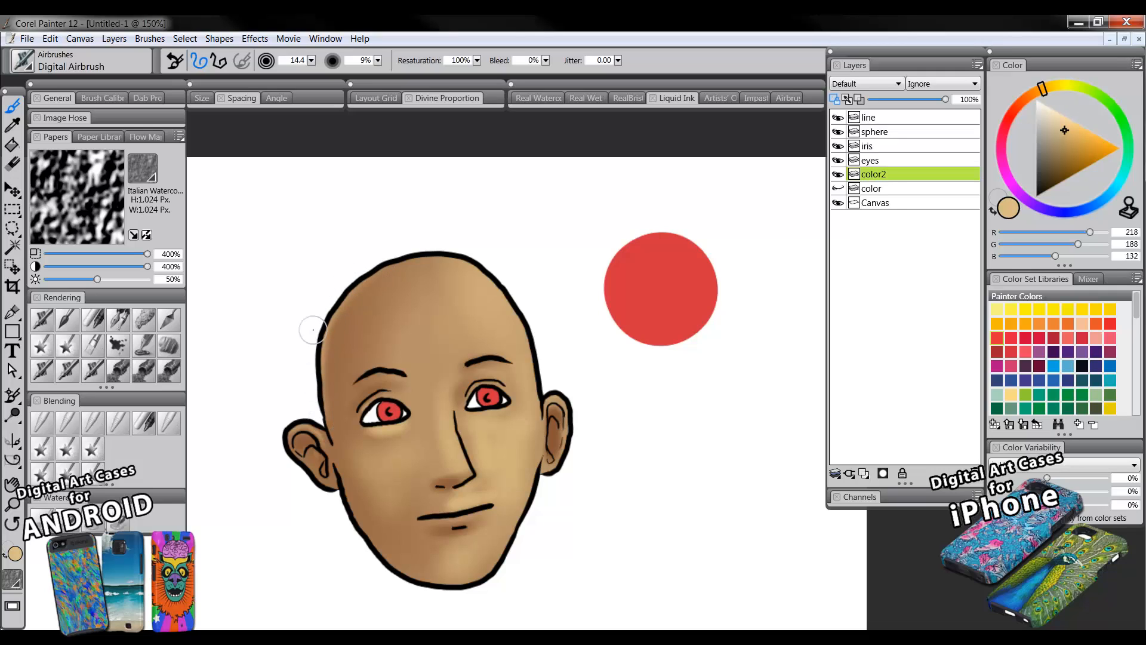
- Airbrush a light rim along the left jaw at size 5.4 and shade under both eyes with brown (RGB 159, 117, 79)
key("[")
key("[")
key("[")
key("[")
key("[")
key("[")
key("[")
key("[")
key("[")
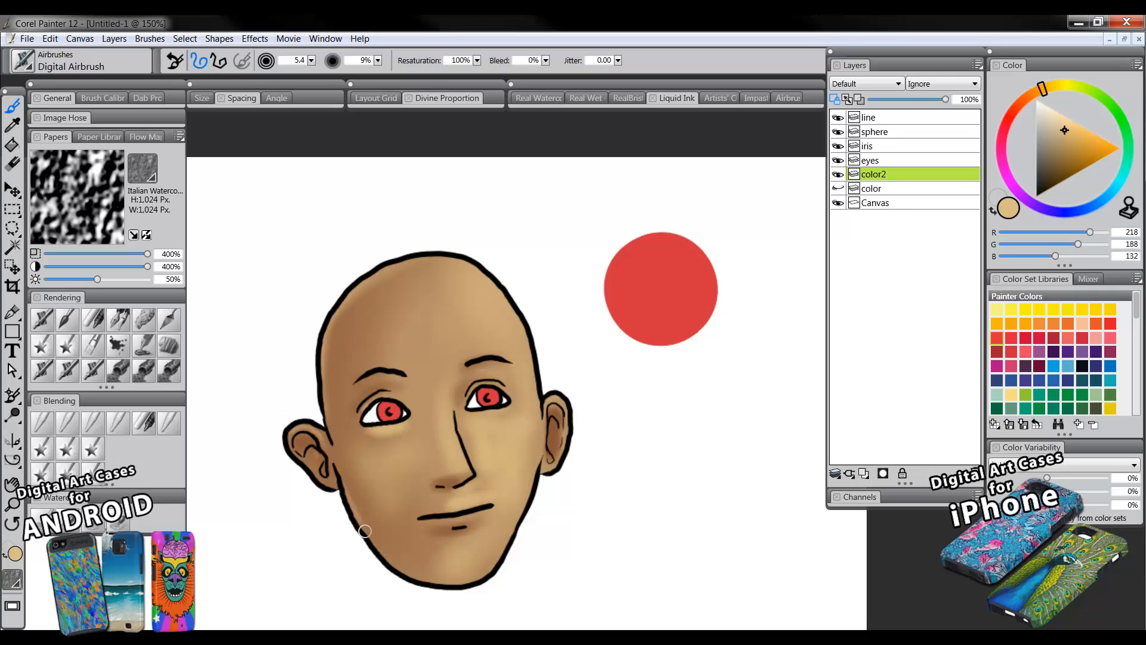
left_click_drag(364, 531, 410, 581)
left_click(403, 526, "alt")
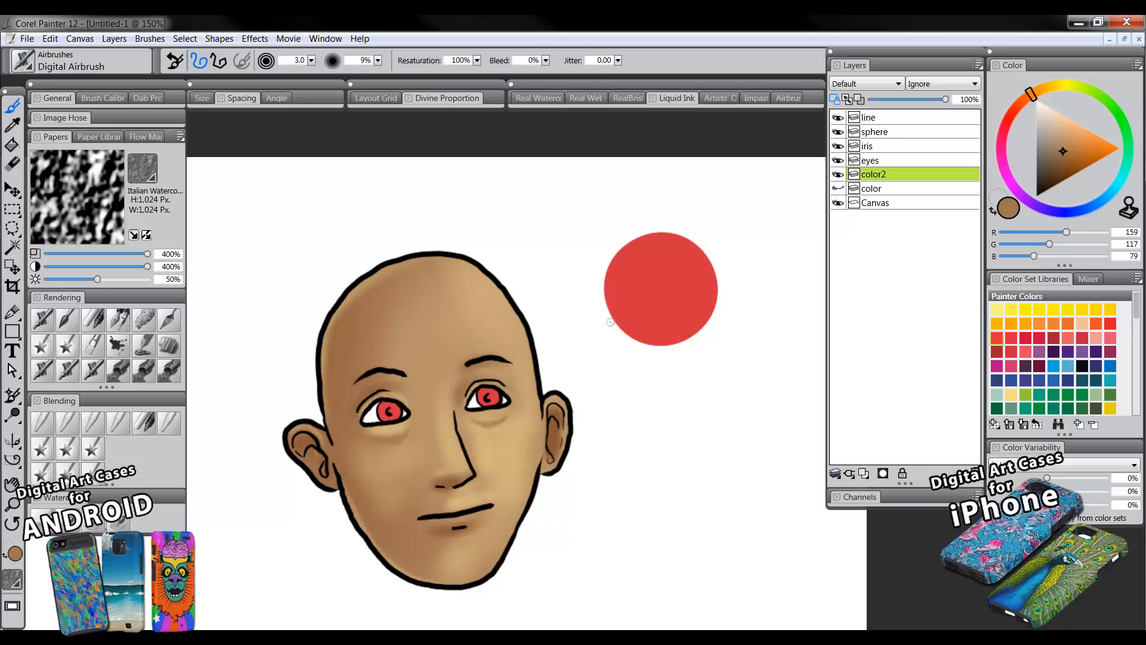
- Airbrush a dark red shadow (RGB 122, 22, 46) around the left and lower edge of the sphere at size 36.4 on the sphere layer
left_click(888, 132)
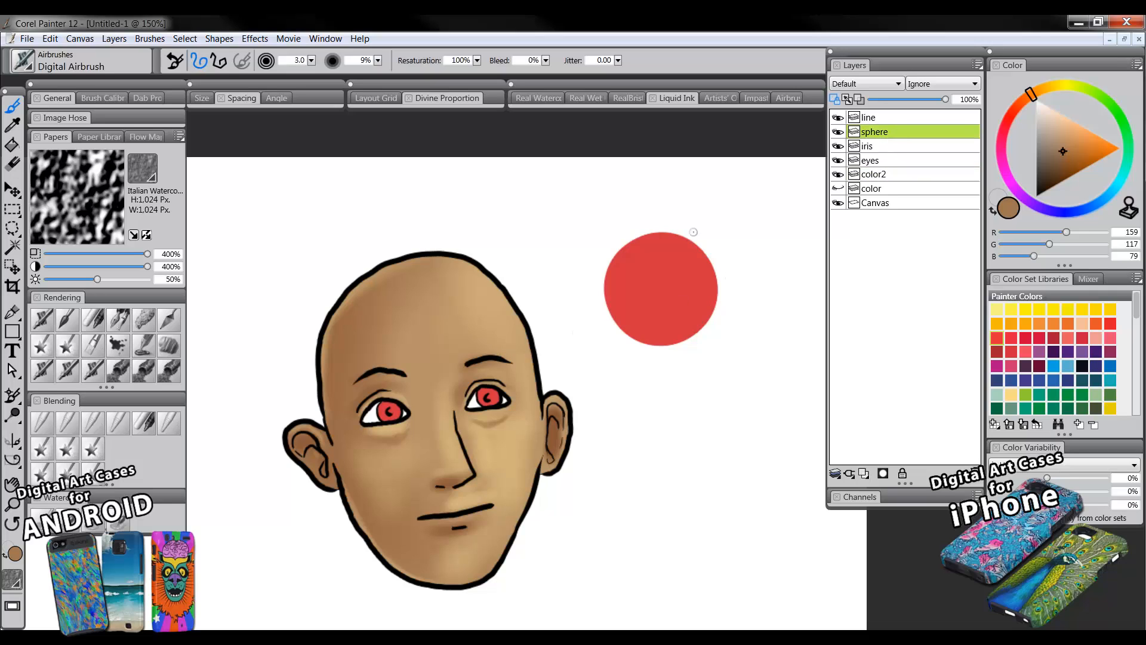
left_click(660, 275, "alt")
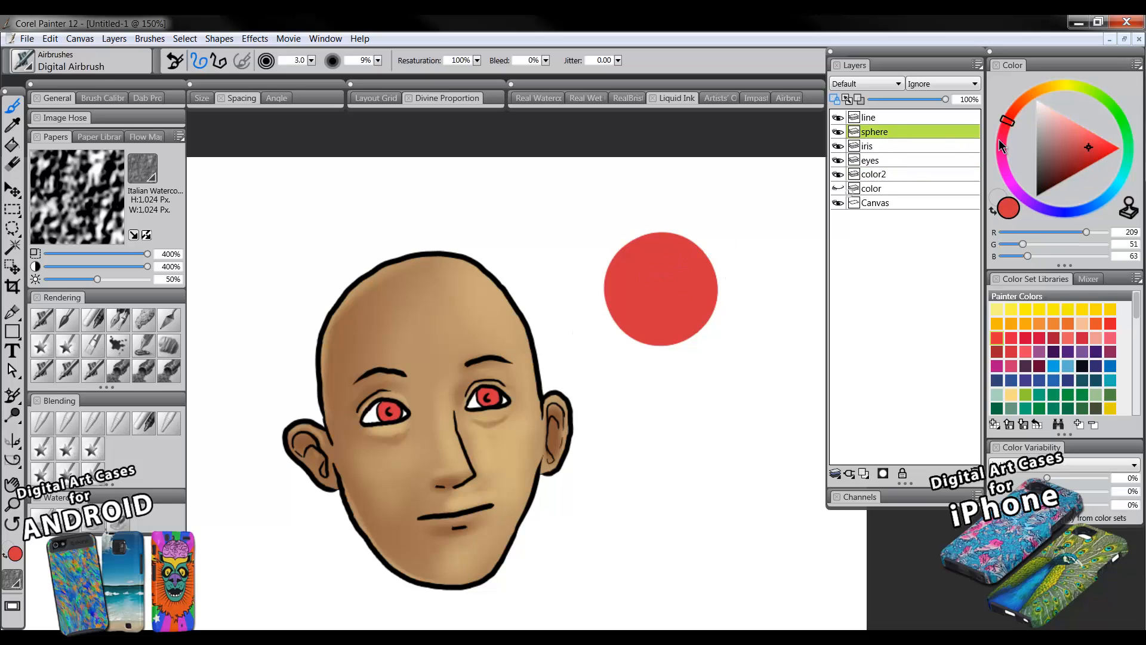
left_click(1071, 169)
mouse_move(633, 264)
left_mouse_down()
mouse_move(621, 318)
mouse_move(727, 323)
mouse_move(596, 297)
mouse_move(670, 332)
mouse_move(625, 321)
mouse_move(608, 244)
left_mouse_up()
left_click_drag(606, 299, 726, 307)
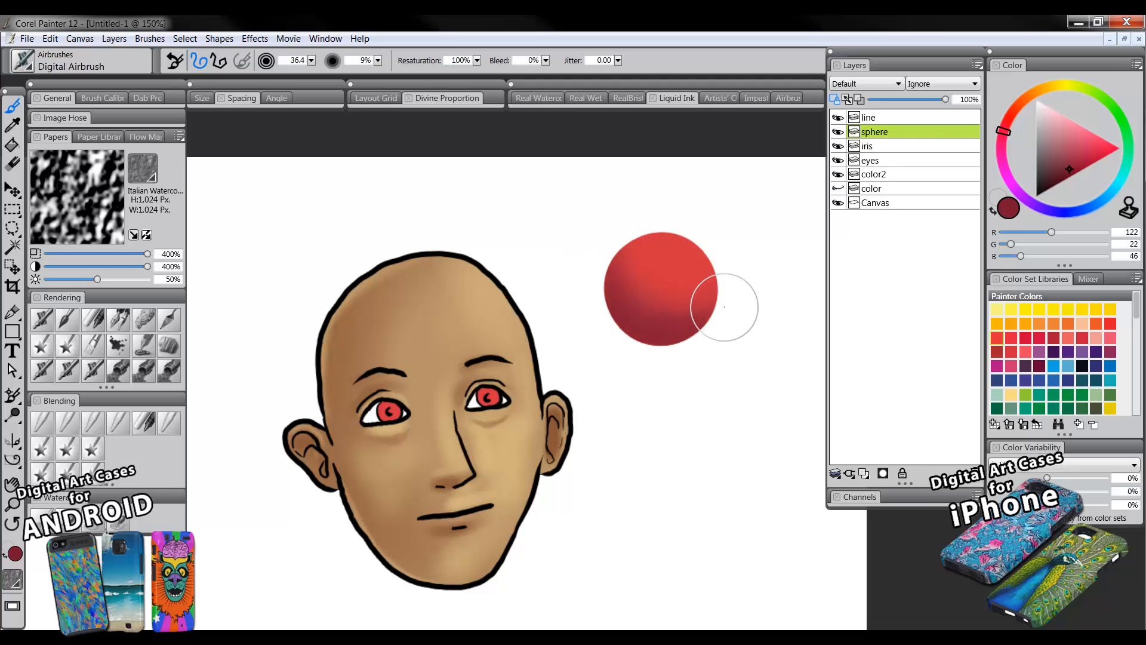
- Airbrush a pink highlight (RGB 255, 126, 163) on the upper right of the sphere, reducing the brush to size 10.0
left_click(704, 255, "alt")
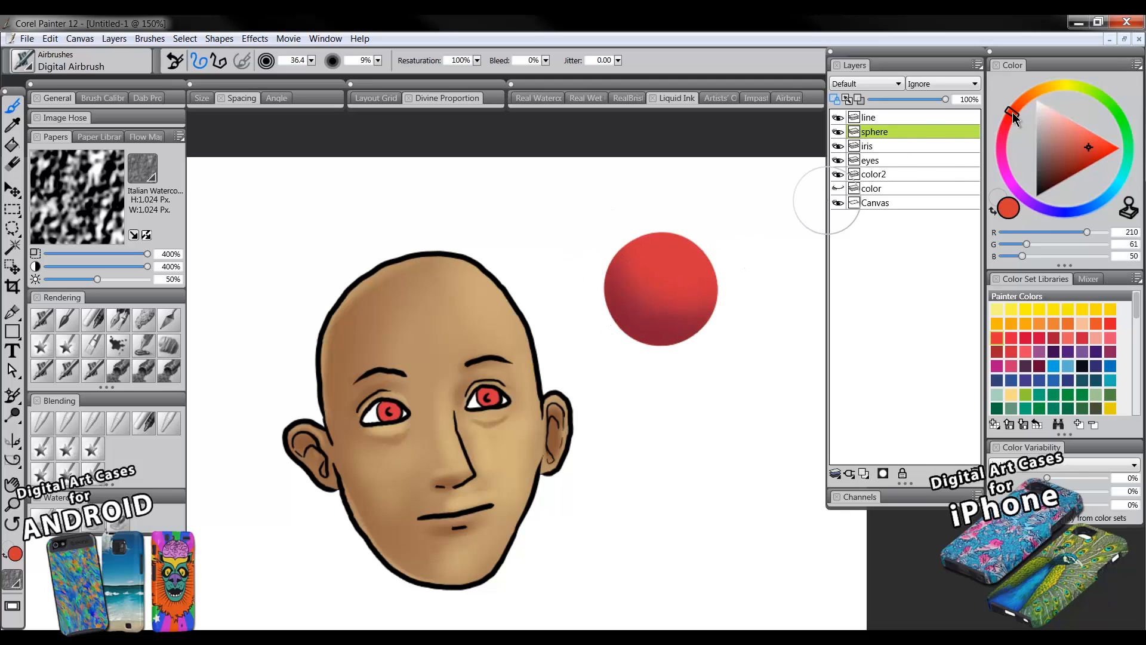
left_click(1006, 134)
left_click_drag(1071, 148, 1079, 124)
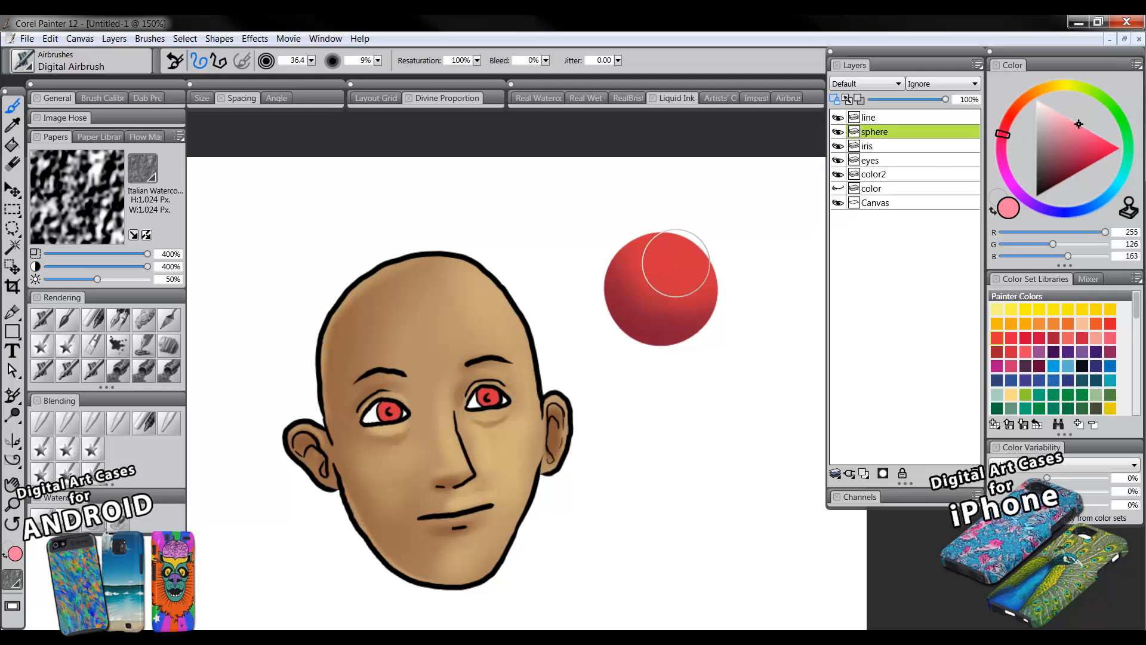
left_click_drag(676, 263, 660, 256)
key("bracketleft")
key("bracketleft")
key("bracketleft")
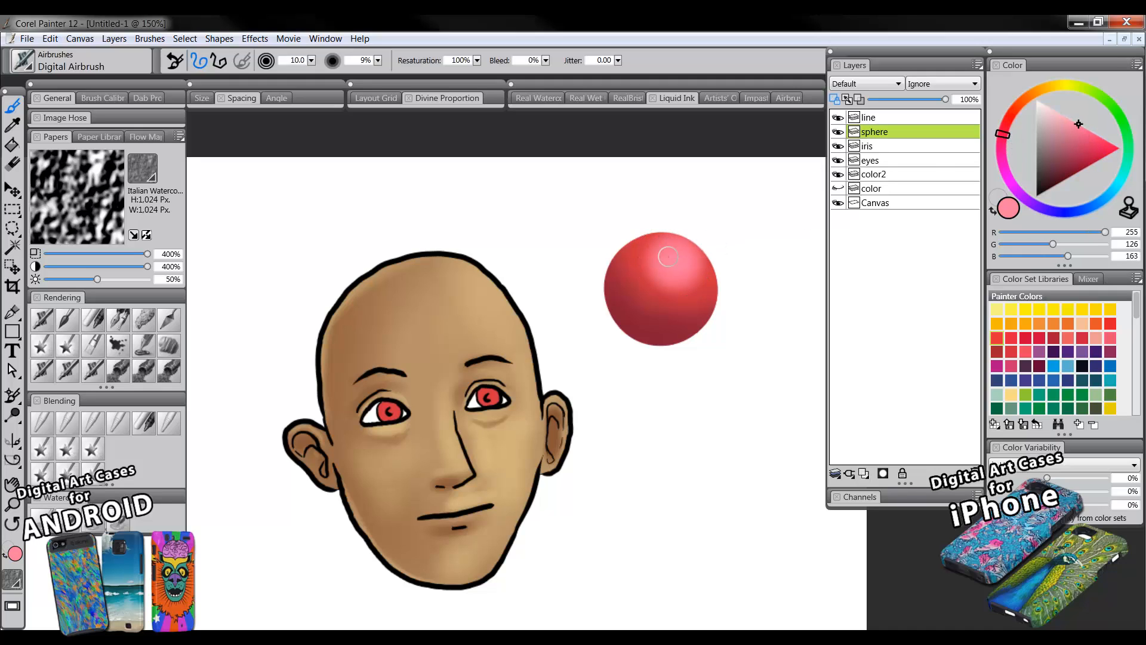
- Soften the sphere's pink highlight into the red with the Diffuse Blur blender
left_click(43, 425)
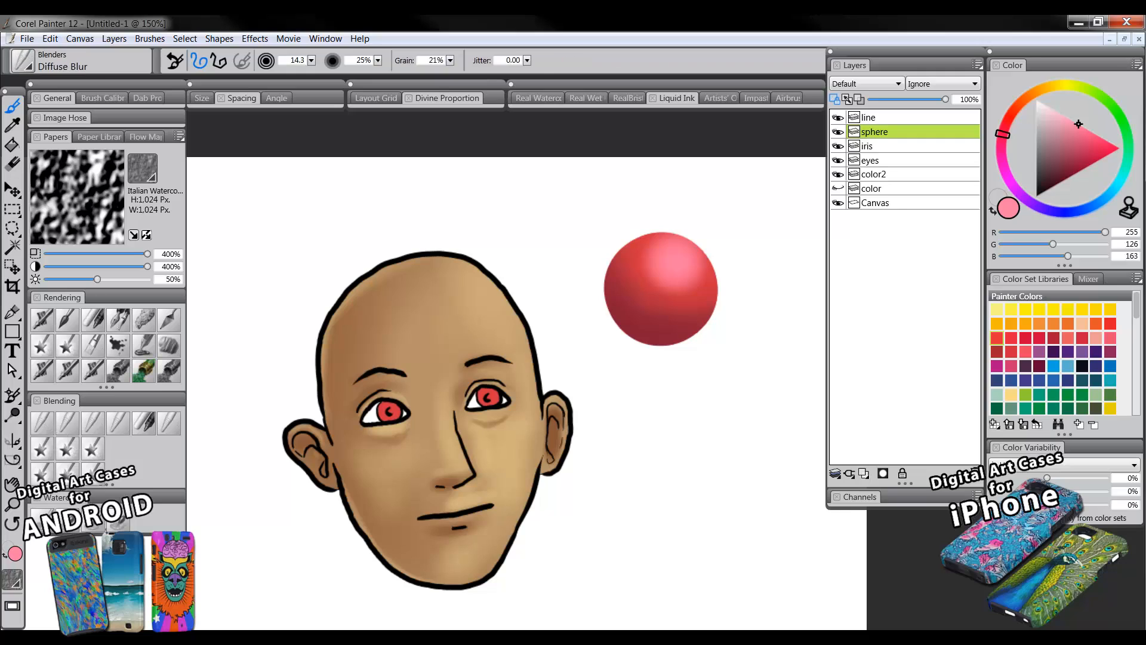
key("bracketright")
mouse_move(640, 256)
left_mouse_down()
mouse_move(683, 277)
mouse_move(649, 270)
mouse_move(685, 293)
mouse_move(677, 258)
mouse_move(636, 266)
mouse_move(657, 290)
left_mouse_up()
- Blend the shadows under both eyes on the color2 layer with Diffuse Blur at size 14.2
left_click(879, 175)
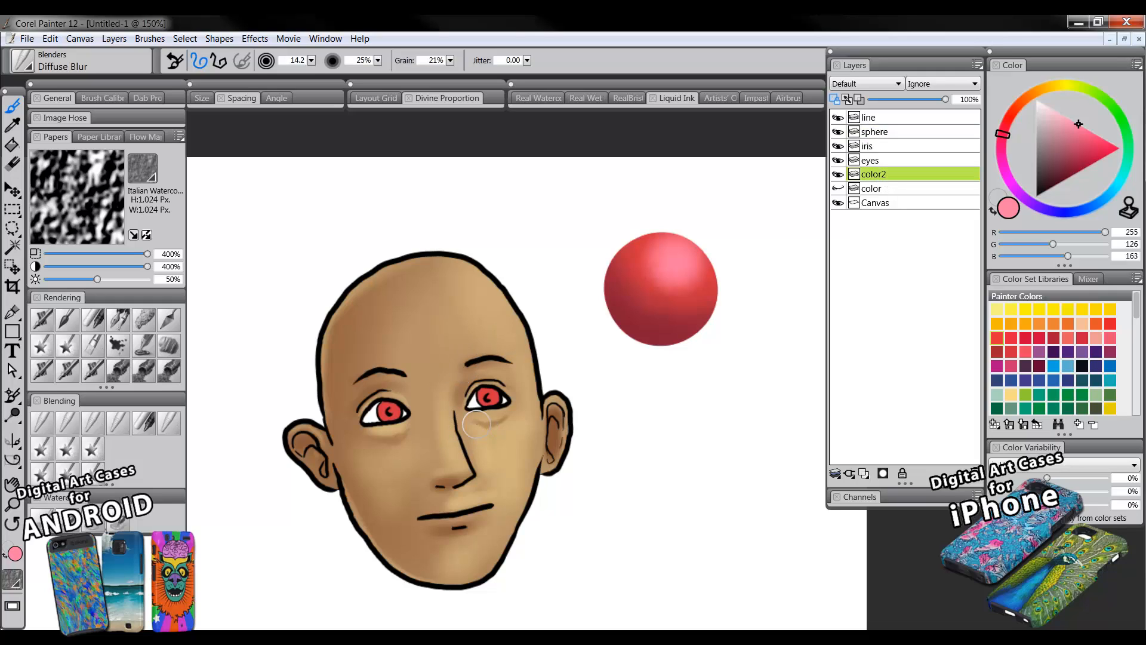
left_click_drag(476, 424, 495, 428)
left_click_drag(409, 436, 391, 452)
- Repaint the whole head flat skin tone (RGB 184, 148, 105) with the Custom Scratchboard brush at size 59.5
left_click(123, 316)
left_click(407, 317, "alt")
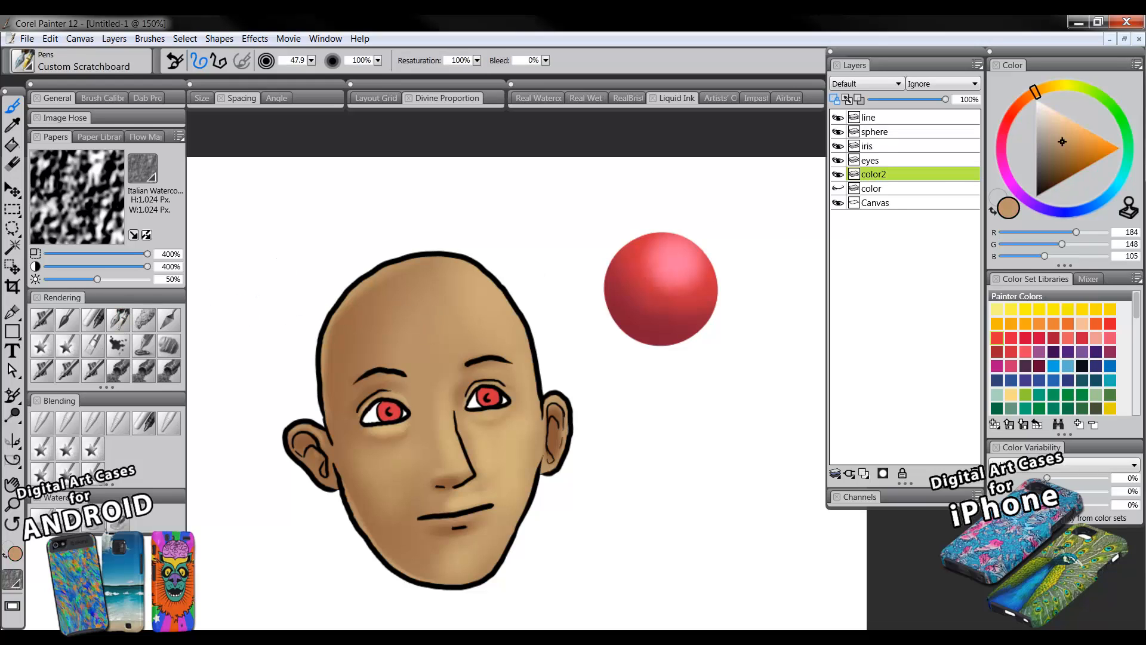
key("bracketright")
mouse_move(493, 269)
left_mouse_down()
mouse_move(557, 295)
mouse_move(562, 397)
mouse_move(442, 533)
mouse_move(556, 527)
left_mouse_up()
- Repaint the whole sphere flat red (RGB 176, 45, 61) on the sphere layer at brush size 59.5
left_click(890, 133)
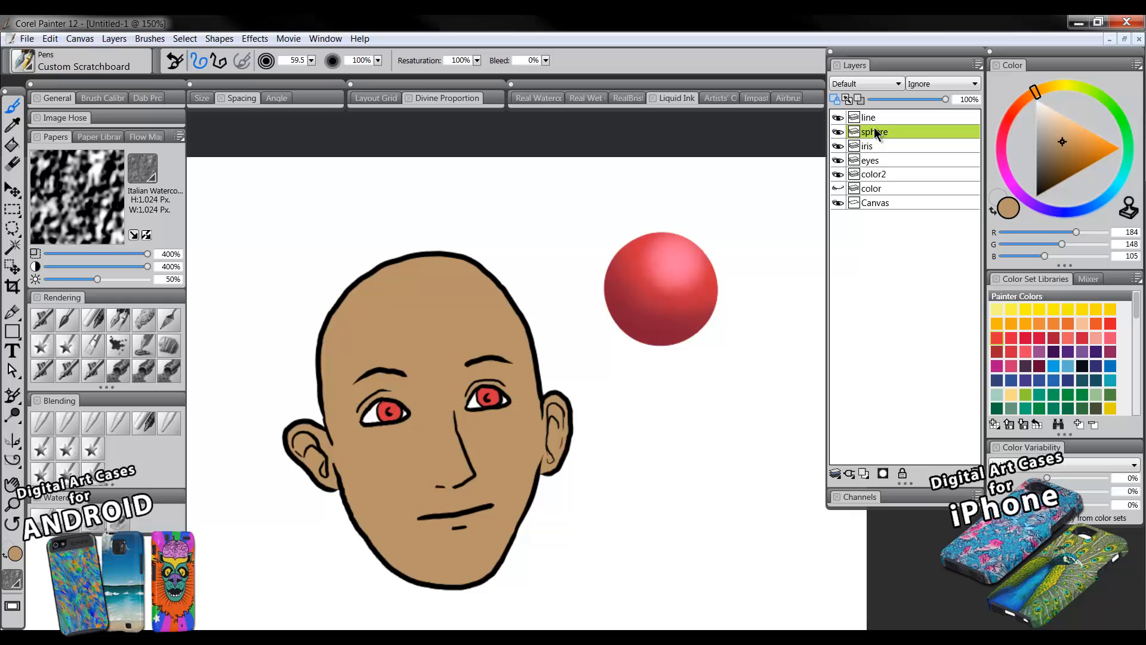
left_click(681, 268, "alt")
mouse_move(681, 268)
left_mouse_down()
mouse_move(701, 290)
mouse_move(691, 352)
left_mouse_up()
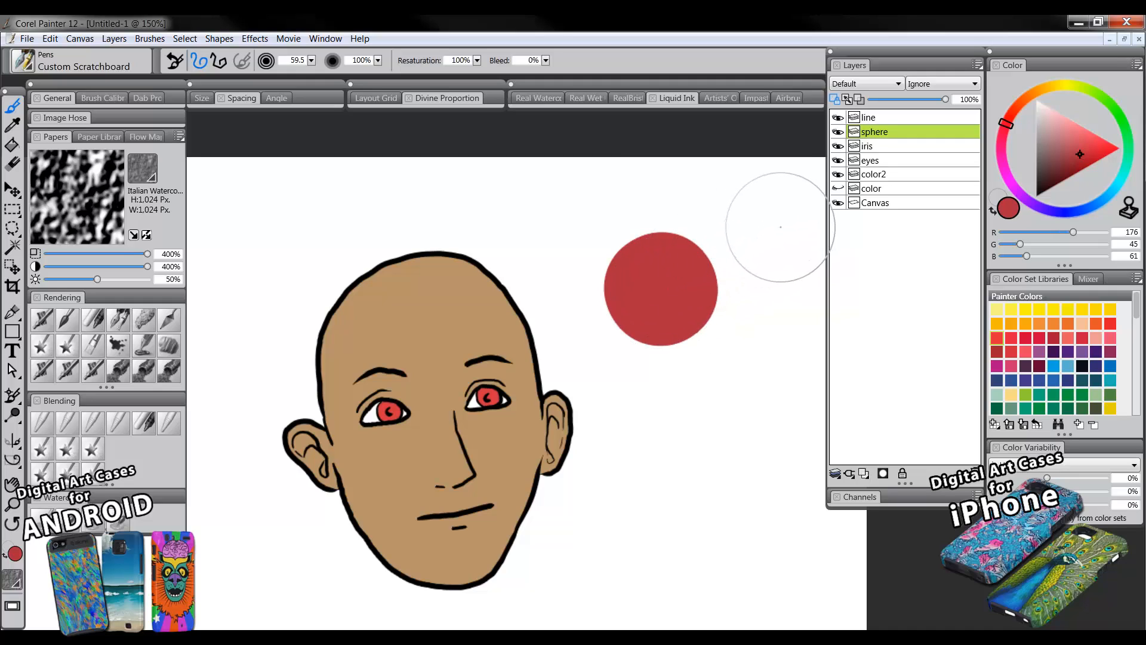
- Create a new layer directly above color2 and name it "hatch"
left_click(882, 174)
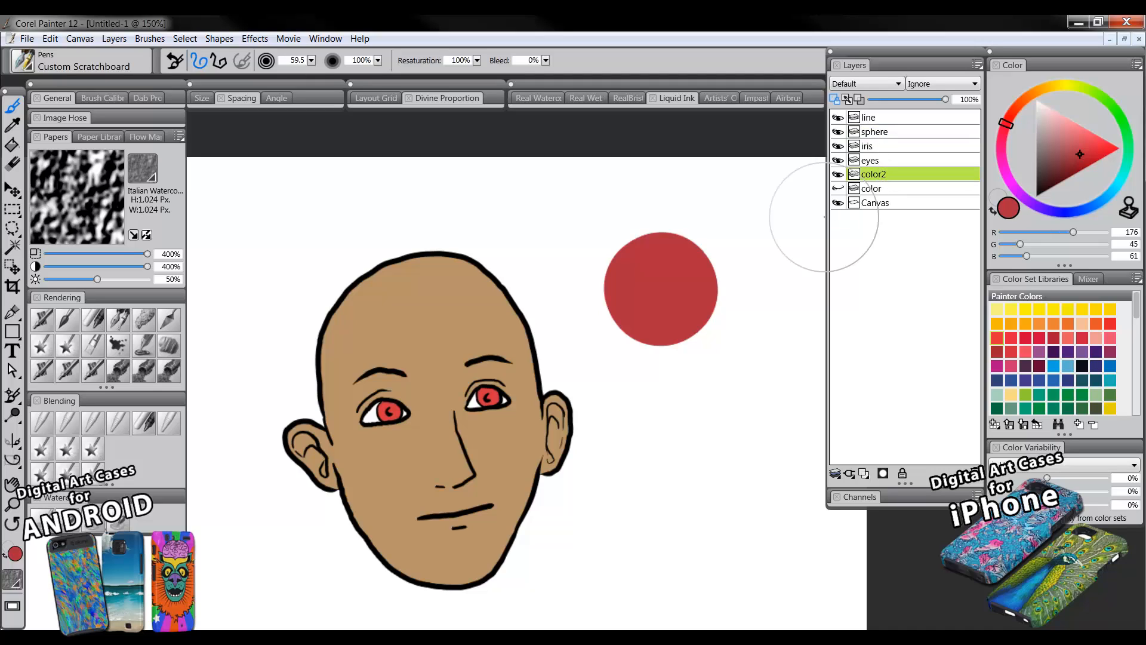
left_click(864, 474)
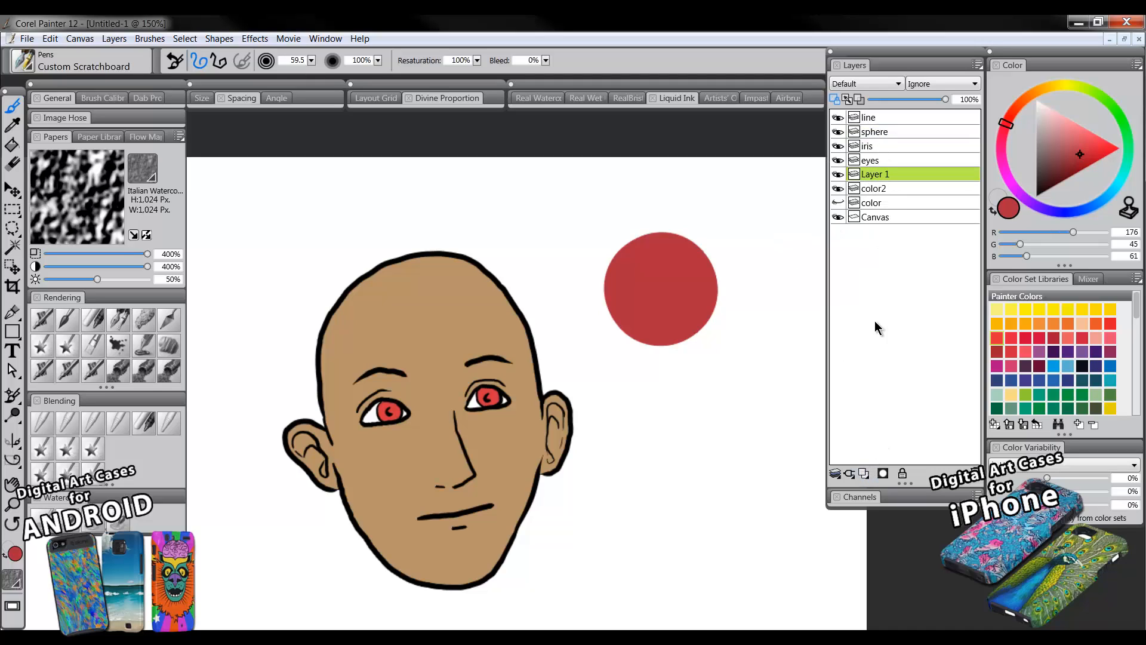
double_click(880, 175)
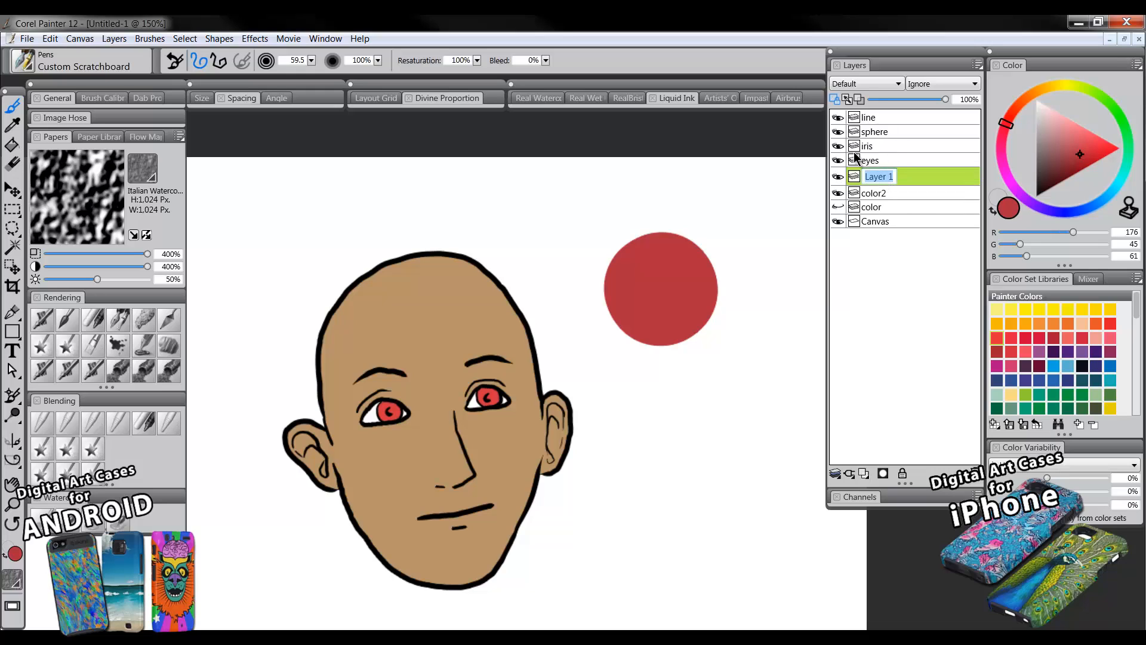
type("hatch")
key("Return")
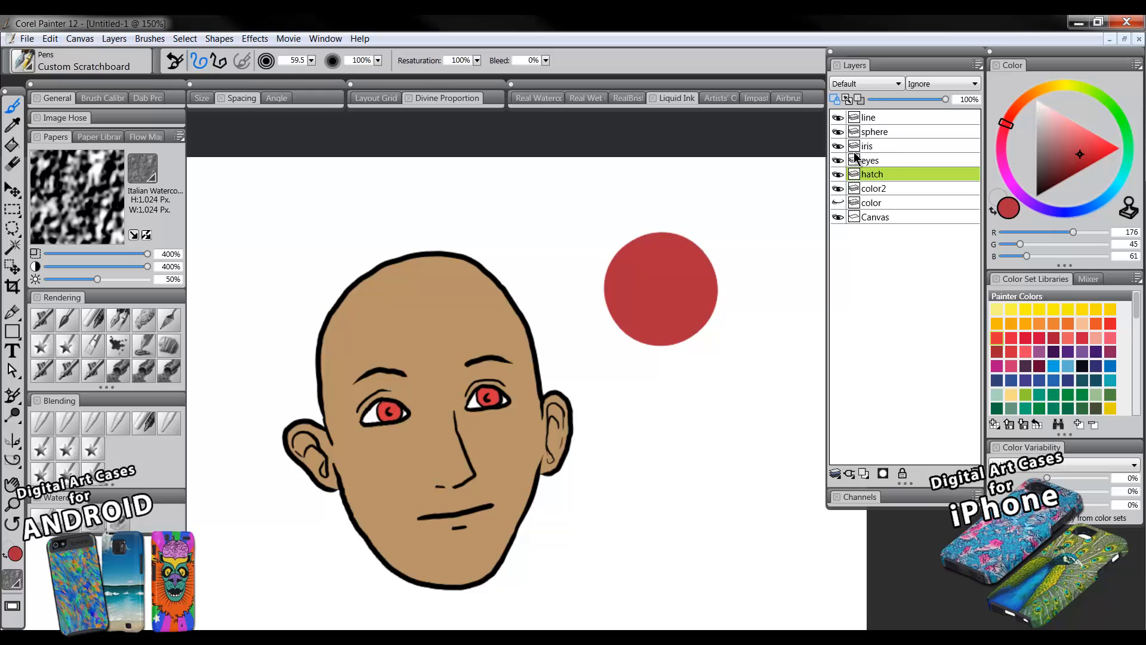
- Sample black from the head's outline and reduce the Custom Scratchboard brush to size 1.1 for hatching the left ear
left_click(418, 250, "alt")
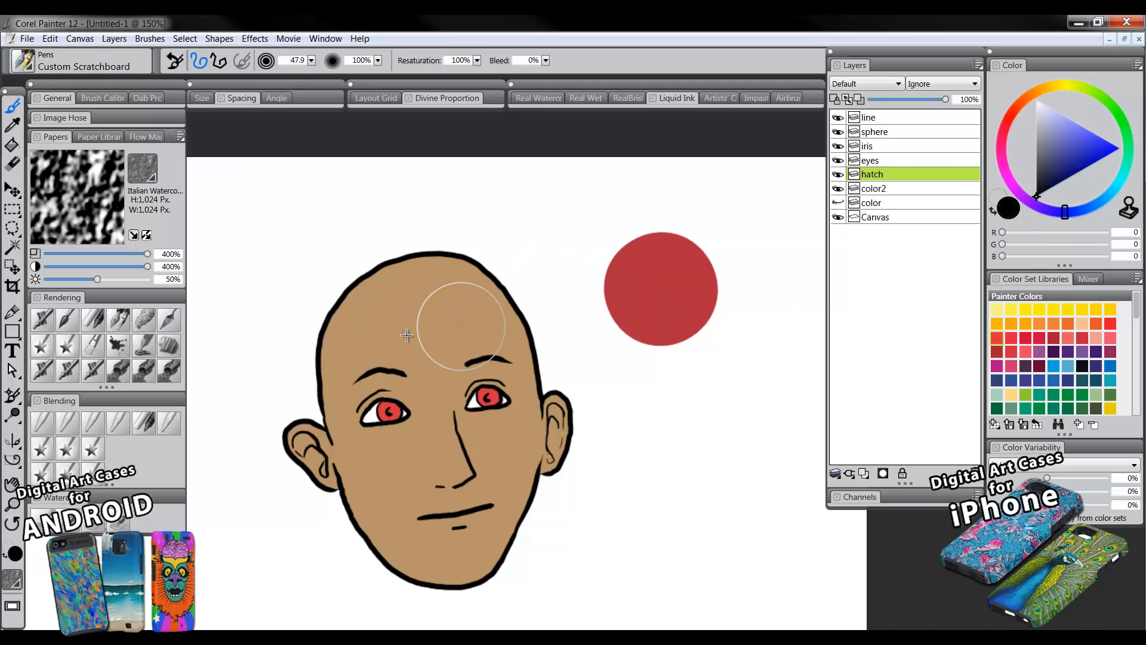
left_click_drag(407, 335, 459, 326)
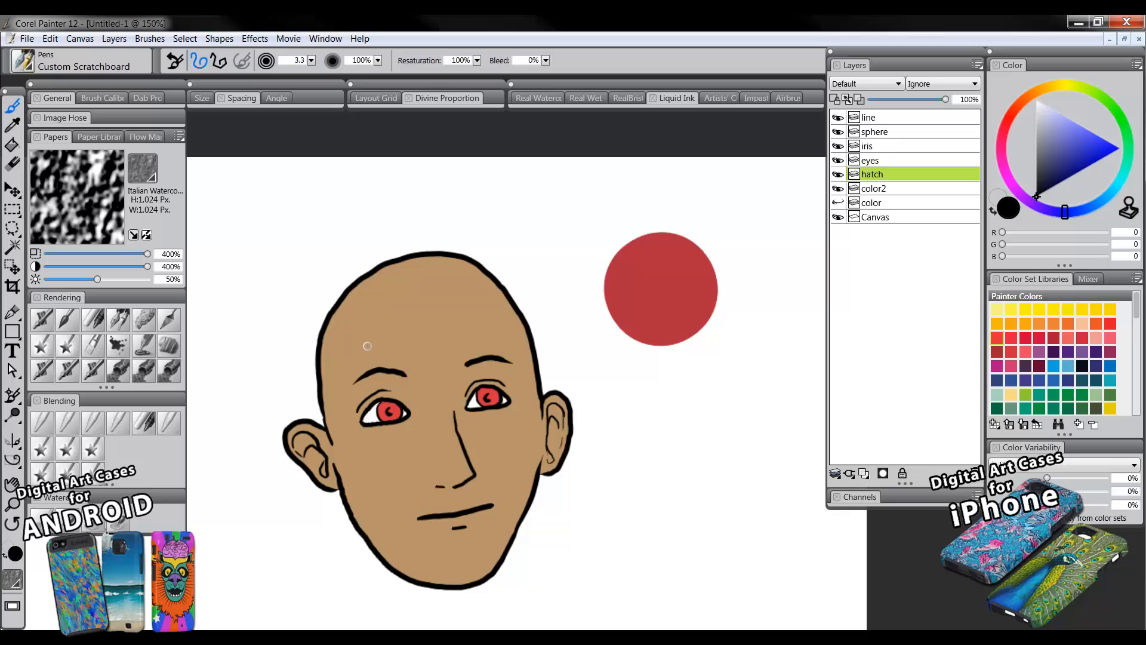
left_click(12, 503)
left_click(382, 411)
left_click(402, 409)
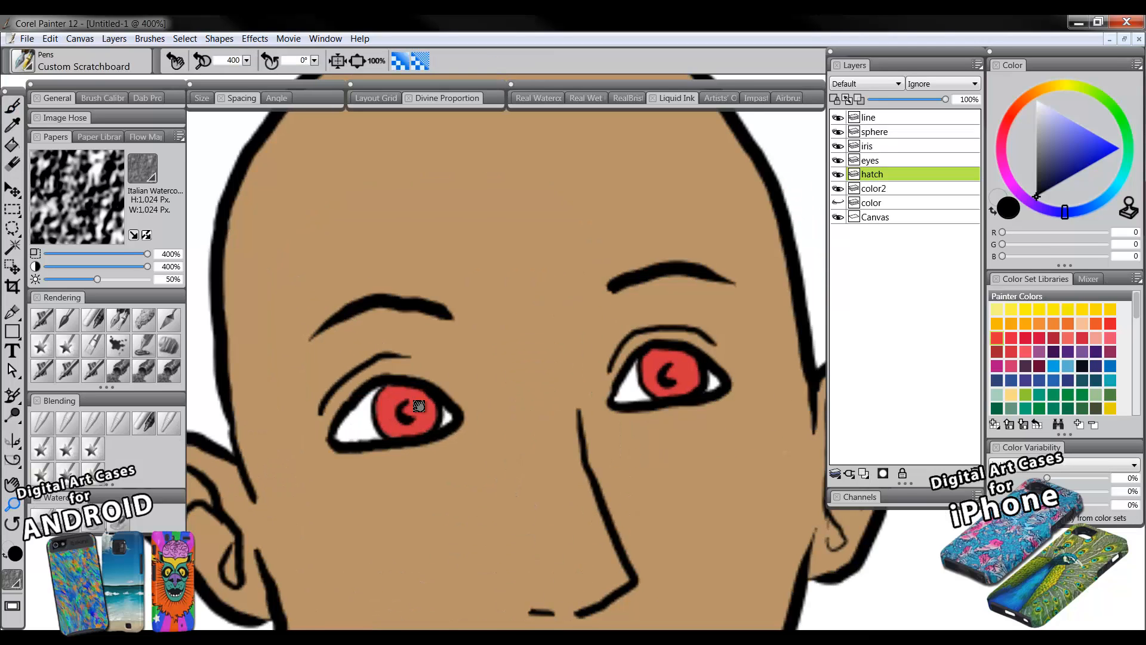
left_click_drag(421, 408, 524, 383)
key("b")
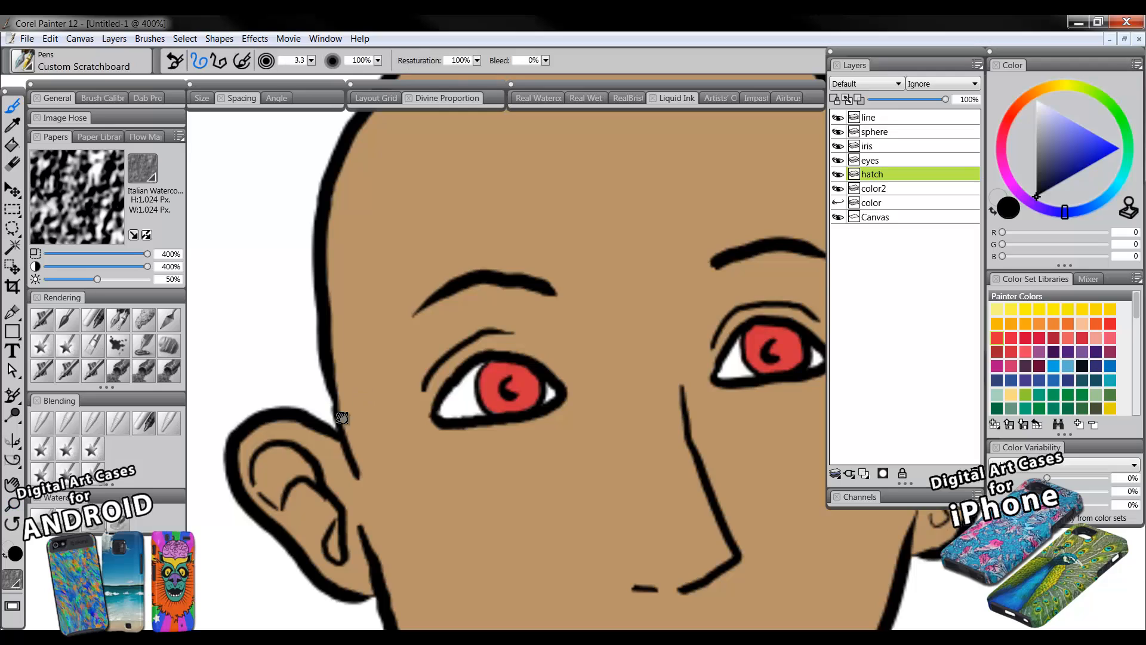
left_click_drag(338, 422, 443, 322)
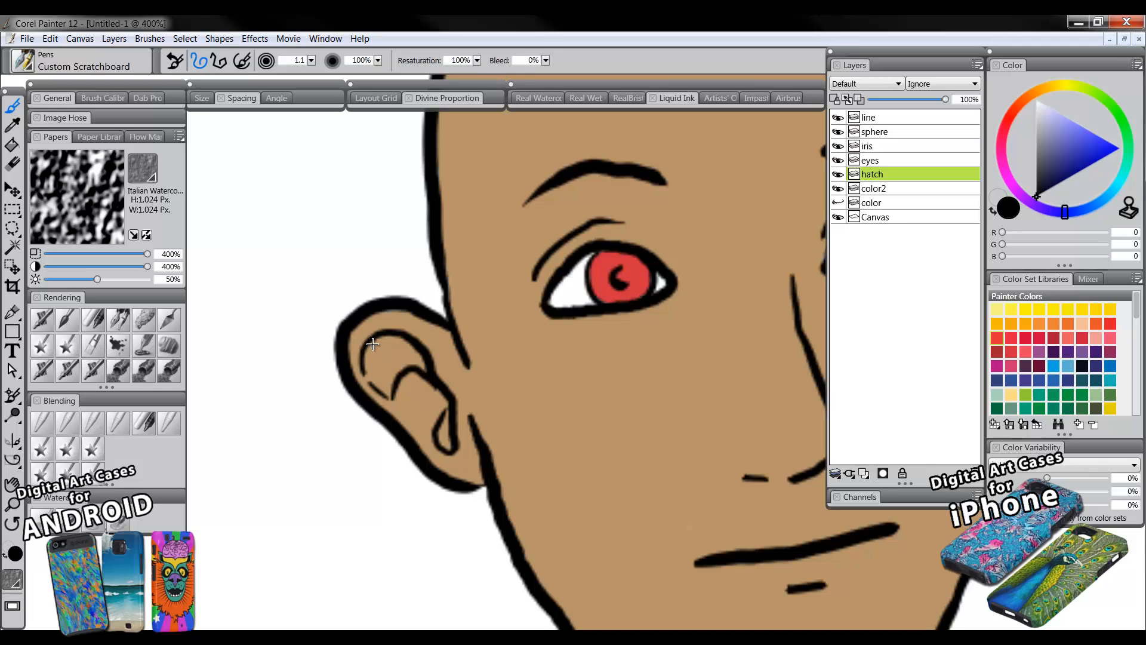
mouse_move(336, 316)
left_mouse_down()
mouse_move(350, 298)
mouse_move(396, 282)
left_mouse_up()
key("ctrl+z")
key("ctrl+z")
- Hatch the inner folds and lobe of the left ear with fine, near-vertical black strokes on the hatch layer
left_click_drag(377, 340, 379, 388)
mouse_move(381, 336)
left_mouse_down()
mouse_move(385, 385)
mouse_move(403, 376)
left_mouse_up()
mouse_move(405, 335)
left_mouse_down()
mouse_move(424, 370)
mouse_move(422, 350)
mouse_move(415, 389)
mouse_move(400, 377)
mouse_move(412, 421)
left_mouse_up()
mouse_move(415, 373)
left_mouse_down()
mouse_move(433, 436)
mouse_move(432, 387)
mouse_move(437, 423)
left_mouse_up()
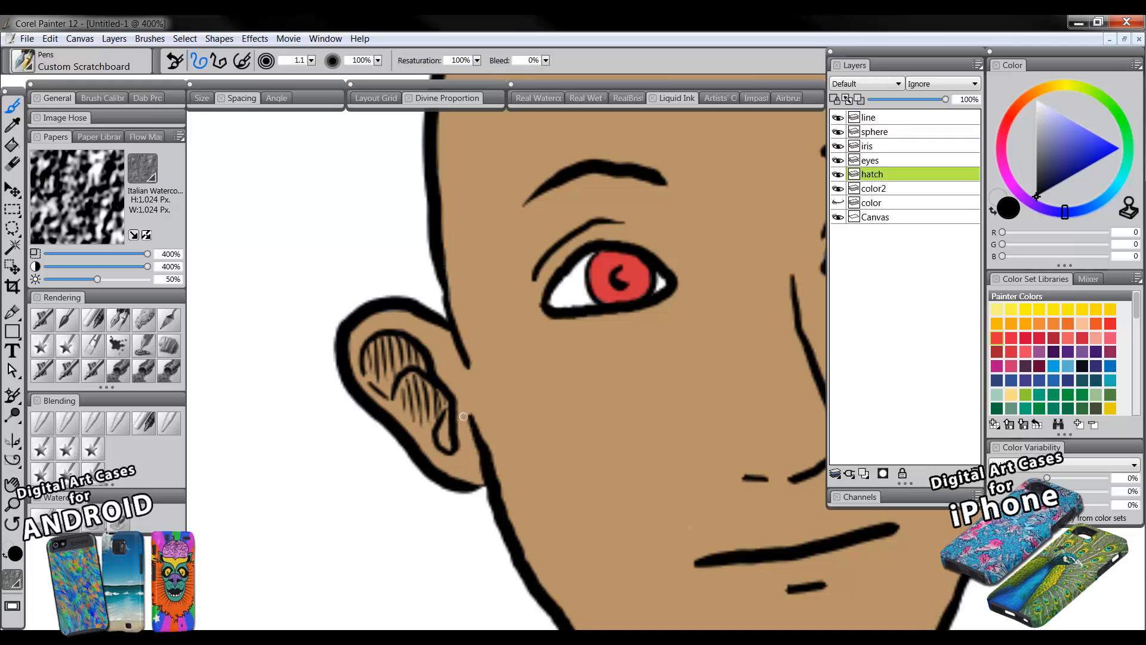
mouse_move(456, 478)
left_mouse_down()
mouse_move(473, 468)
mouse_move(472, 452)
left_mouse_up()
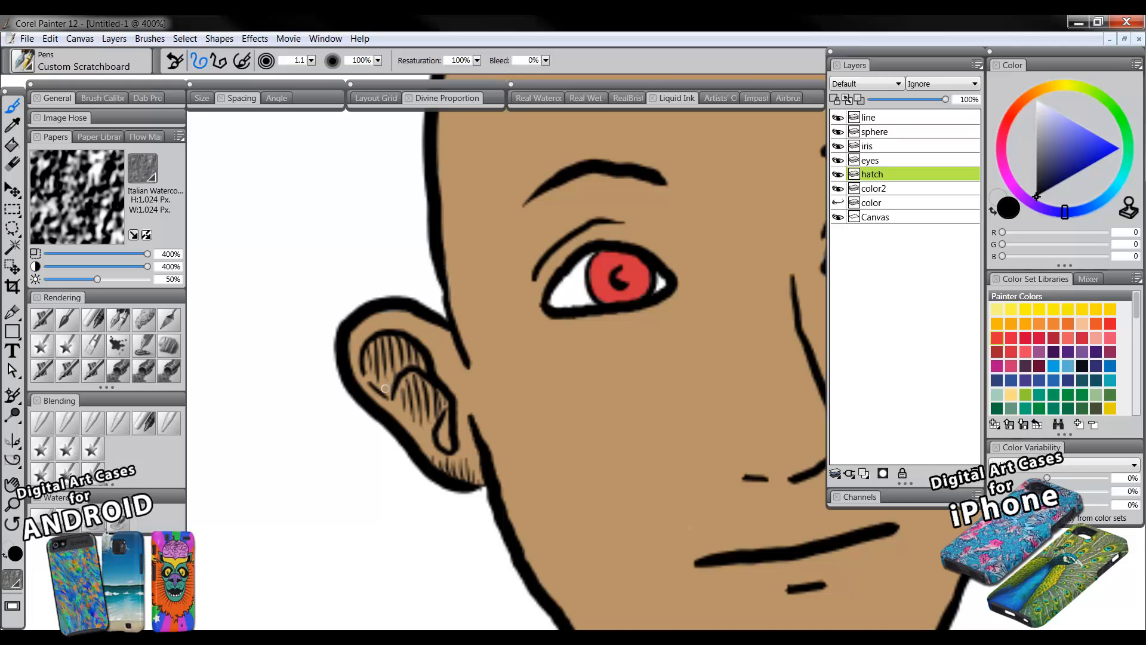
mouse_move(451, 313)
left_mouse_down()
mouse_move(541, 352)
mouse_move(460, 308)
mouse_move(586, 356)
left_mouse_up()
key("ctrl+z")
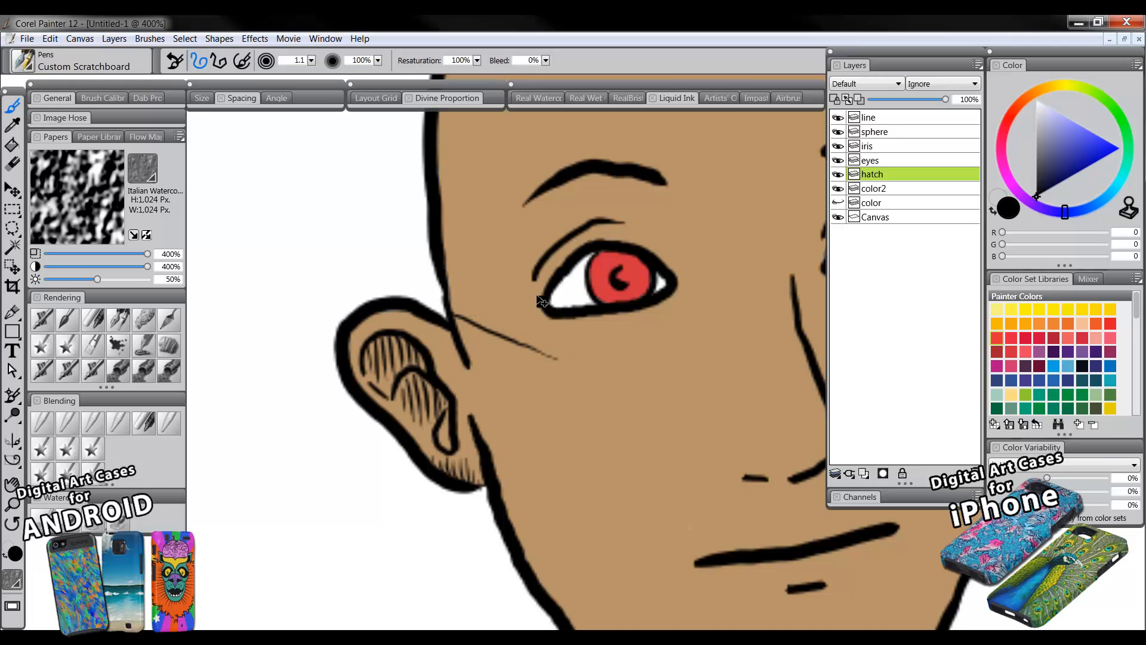
key("ctrl+z")
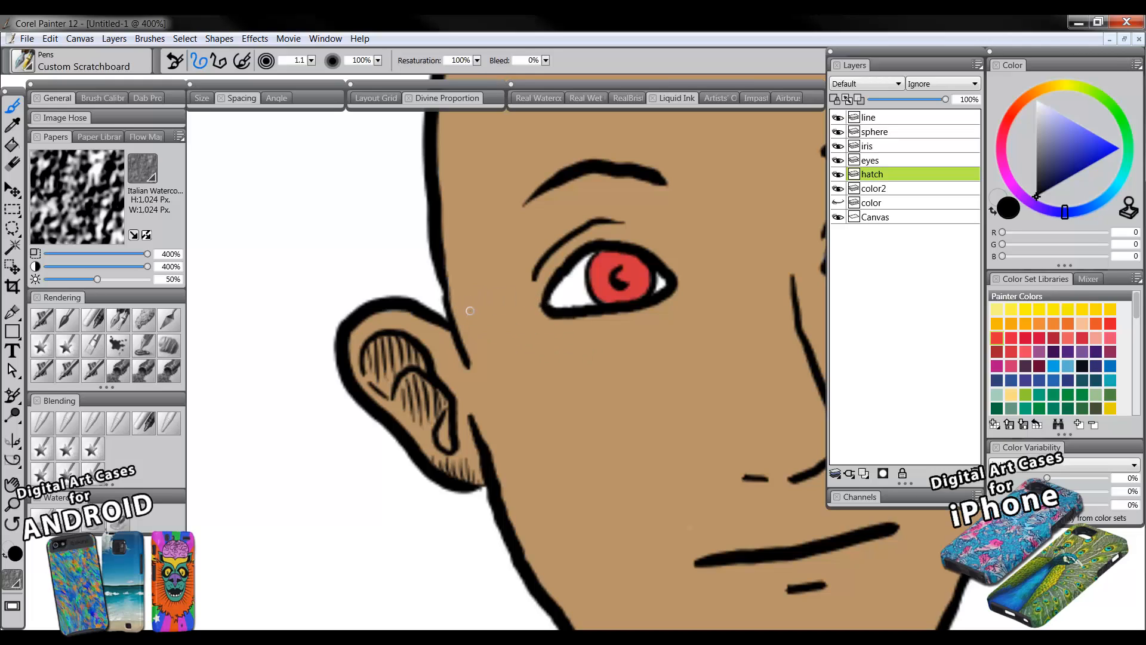
mouse_move(623, 392)
left_mouse_down()
mouse_move(476, 396)
mouse_move(440, 374)
left_mouse_up()
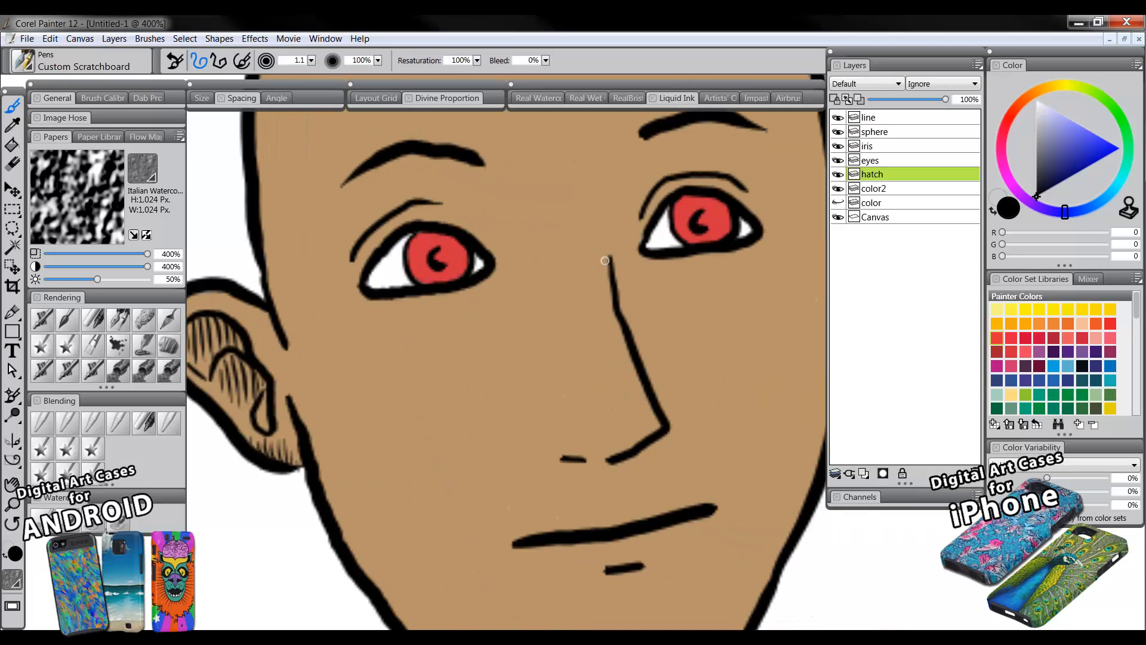
mouse_move(609, 258)
left_mouse_down()
mouse_move(568, 266)
mouse_move(568, 305)
left_mouse_up()
left_click_drag(632, 359, 570, 363)
mouse_move(653, 409)
left_mouse_down()
mouse_move(595, 419)
mouse_move(556, 409)
left_mouse_up()
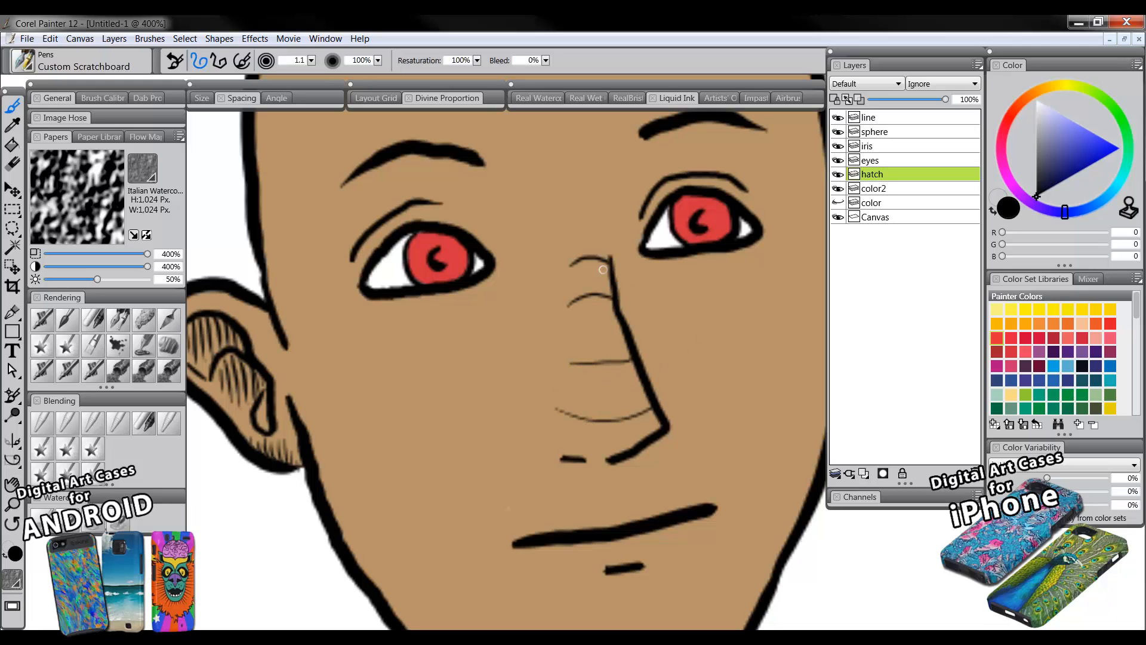
left_click_drag(589, 241, 600, 495)
key("ctrl+z")
key("ctrl+z")
key("ctrl+z")
key("ctrl+z")
key("ctrl+z")
- Hatch the left side of the nose, the nostril and the underside of the nose tip with short diagonal black strokes
mouse_move(572, 260)
left_mouse_down()
mouse_move(550, 354)
mouse_move(573, 343)
mouse_move(534, 412)
left_mouse_up()
mouse_move(581, 382)
left_mouse_down()
mouse_move(556, 415)
mouse_move(550, 444)
mouse_move(568, 413)
mouse_move(599, 420)
left_mouse_up()
mouse_move(546, 439)
left_mouse_down()
mouse_move(595, 422)
mouse_move(608, 456)
left_mouse_up()
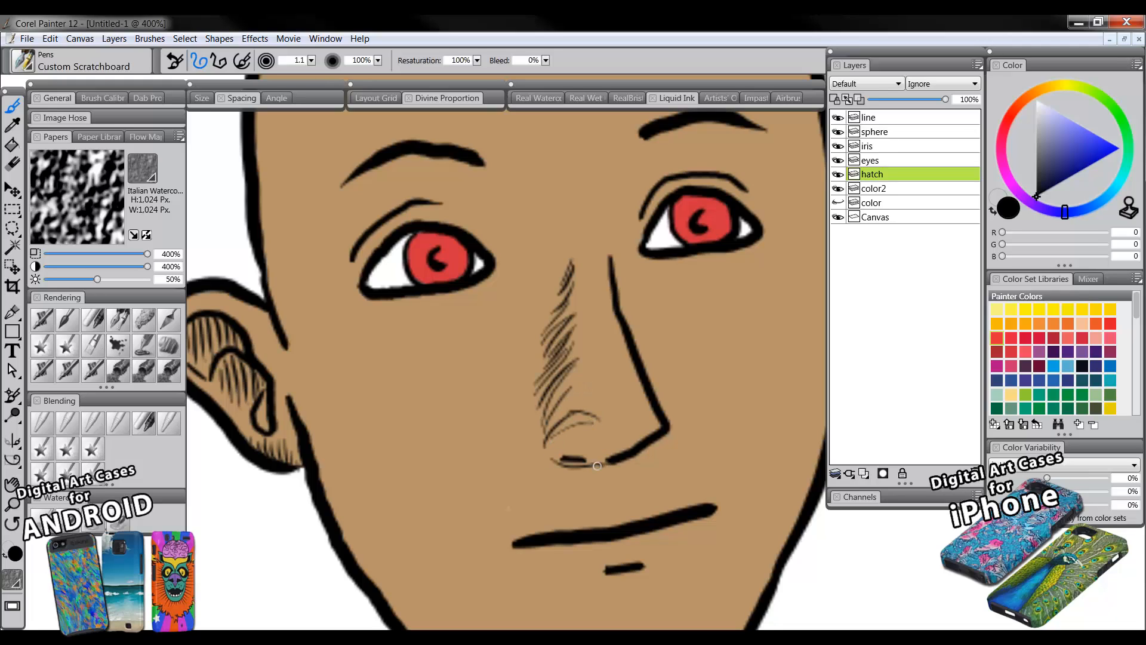
mouse_move(664, 434)
left_mouse_down()
mouse_move(606, 479)
mouse_move(574, 488)
mouse_move(593, 468)
mouse_move(566, 469)
left_mouse_up()
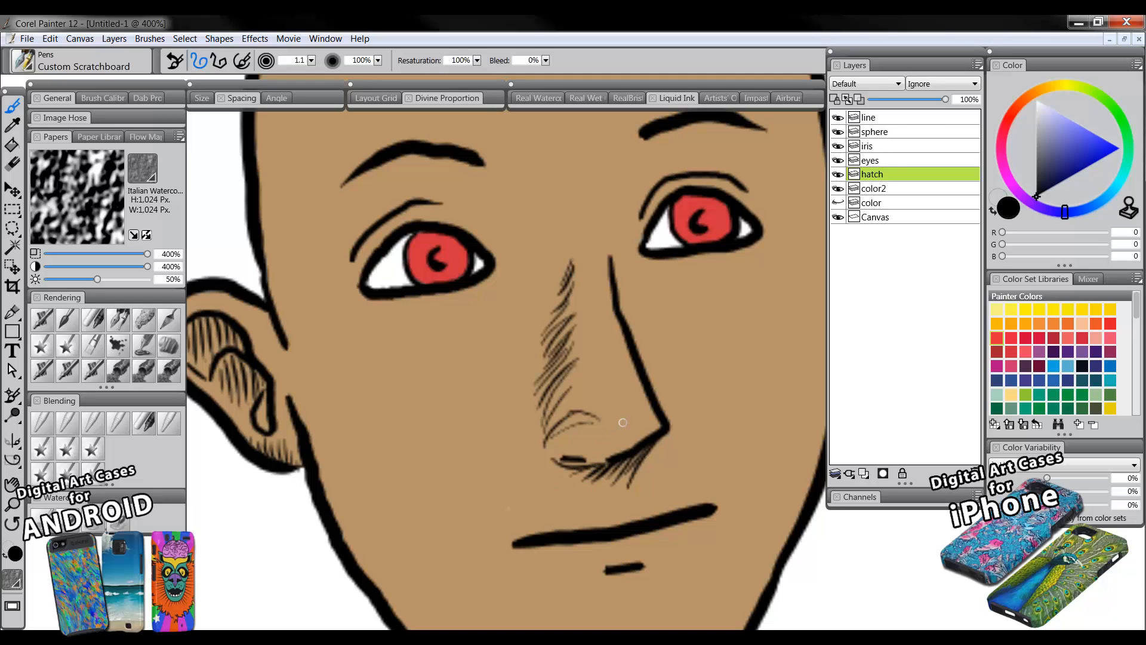
- Darken the hatching beside the nostril and hatch the shadow below the mouth with short diagonal strokes
mouse_move(574, 416)
left_mouse_down()
mouse_move(536, 336)
mouse_move(502, 371)
mouse_move(494, 358)
left_mouse_up()
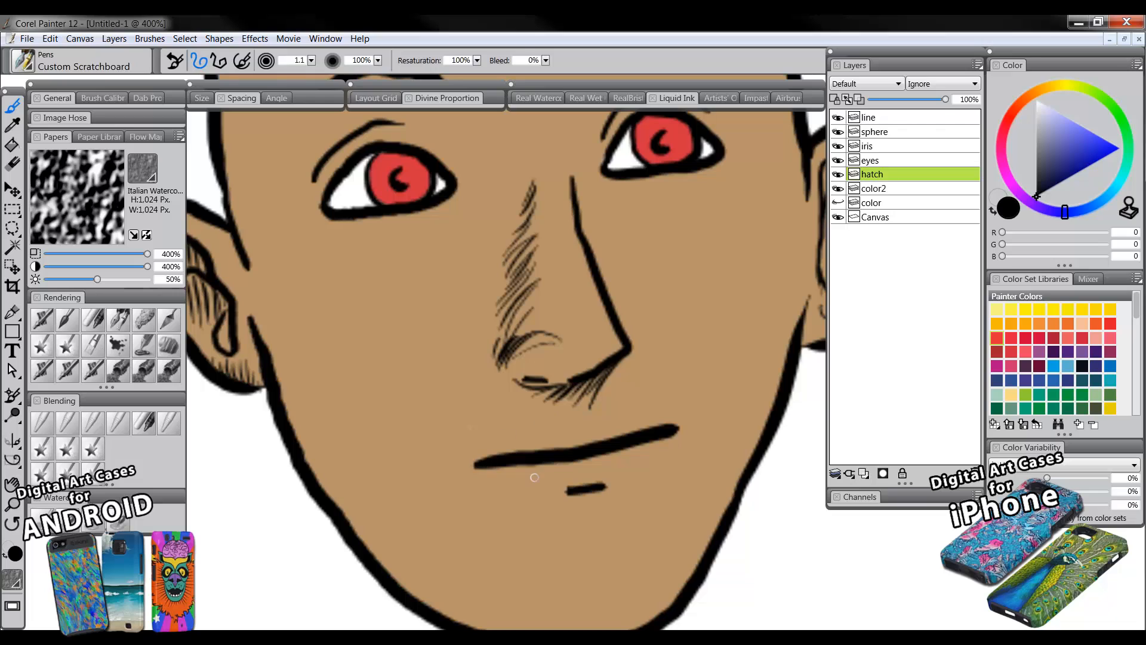
mouse_move(611, 487)
left_mouse_down()
mouse_move(595, 507)
mouse_move(536, 515)
left_mouse_up()
mouse_move(526, 281)
left_mouse_down()
mouse_move(493, 423)
mouse_move(546, 293)
left_mouse_up()
- Erase all the hatching around the nose with the Eraser at size 15.6
left_click(12, 162)
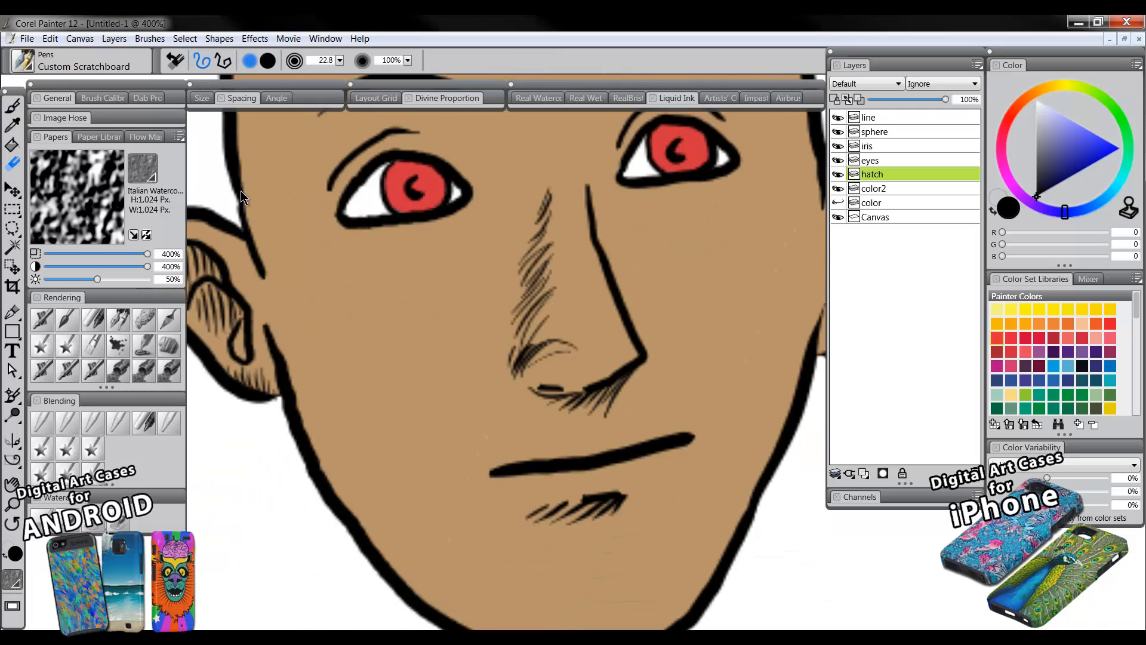
key("bracketleft")
key("bracketleft")
key("bracketleft")
mouse_move(534, 247)
left_mouse_down()
mouse_move(530, 346)
mouse_move(566, 314)
mouse_move(504, 365)
mouse_move(535, 363)
mouse_move(515, 368)
mouse_move(576, 397)
mouse_move(624, 363)
mouse_move(585, 384)
left_mouse_up()
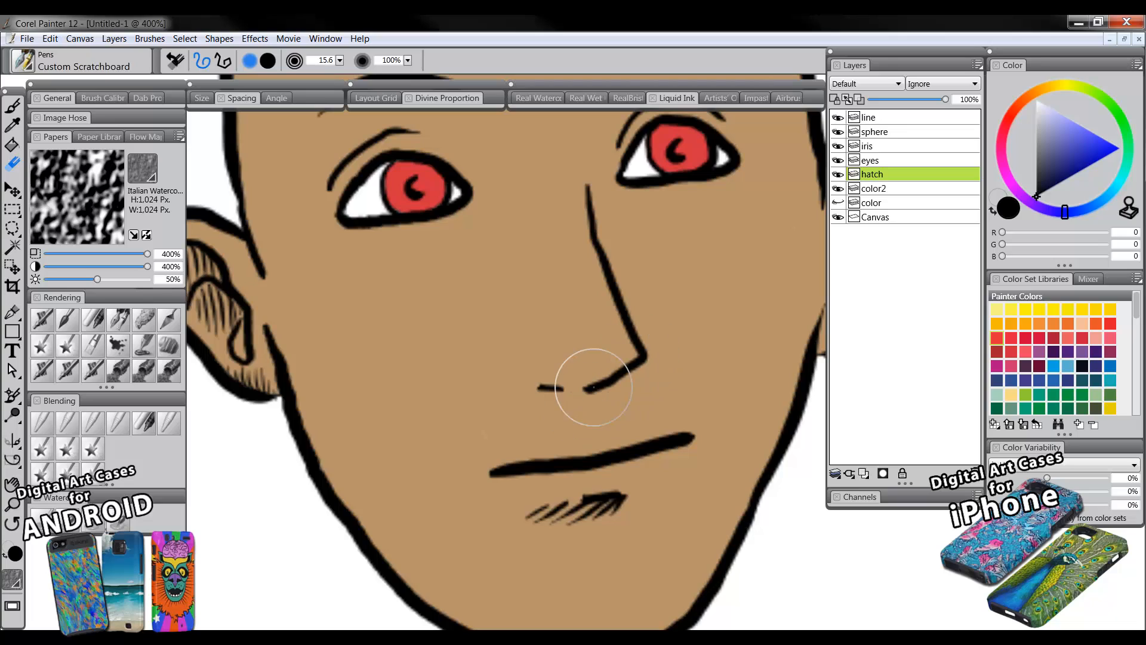
- Hatch only the underside of the nose, from the tip to the nostril, with diagonal black strokes at brush size 1.1
key("b")
mouse_move(644, 362)
left_mouse_down()
mouse_move(610, 417)
mouse_move(591, 419)
left_mouse_up()
left_click_drag(612, 380, 561, 425)
mouse_move(594, 388)
left_mouse_down()
mouse_move(554, 412)
mouse_move(541, 403)
left_mouse_up()
left_click_drag(552, 388, 520, 394)
- Hatch the shadows beneath both eyes with short diagonal black strokes
key("space")
left_click_drag(563, 291, 621, 432)
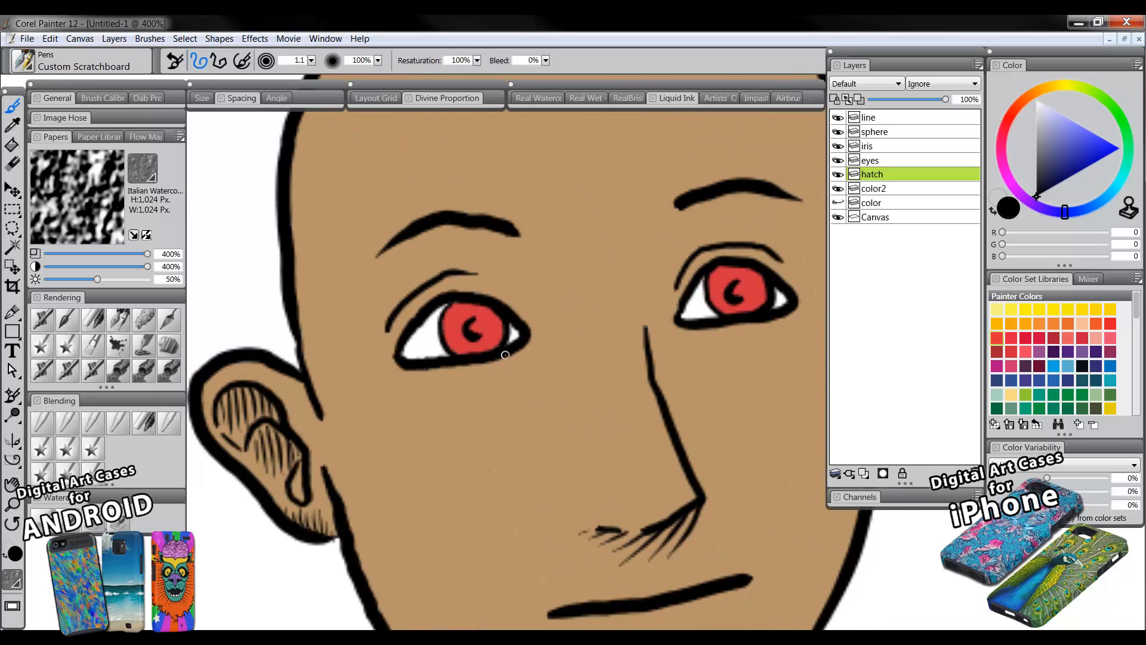
mouse_move(534, 361)
left_mouse_down()
mouse_move(511, 397)
mouse_move(517, 375)
mouse_move(471, 410)
mouse_move(498, 380)
mouse_move(457, 410)
mouse_move(481, 384)
mouse_move(449, 397)
left_mouse_up()
key("space")
left_click_drag(713, 334, 570, 328)
mouse_move(657, 317)
left_mouse_down()
mouse_move(599, 352)
mouse_move(623, 334)
mouse_move(571, 346)
left_mouse_up()
- Hatch the creases above both upper eyelids with short diagonal strokes toward the eyebrows
key("space")
mouse_move(250, 308)
left_mouse_down()
mouse_move(401, 348)
mouse_move(413, 307)
left_mouse_up()
left_click_drag(403, 353, 447, 290)
mouse_move(423, 328)
left_mouse_down()
mouse_move(472, 278)
mouse_move(444, 313)
mouse_move(475, 289)
left_mouse_up()
left_click_drag(465, 305, 482, 292)
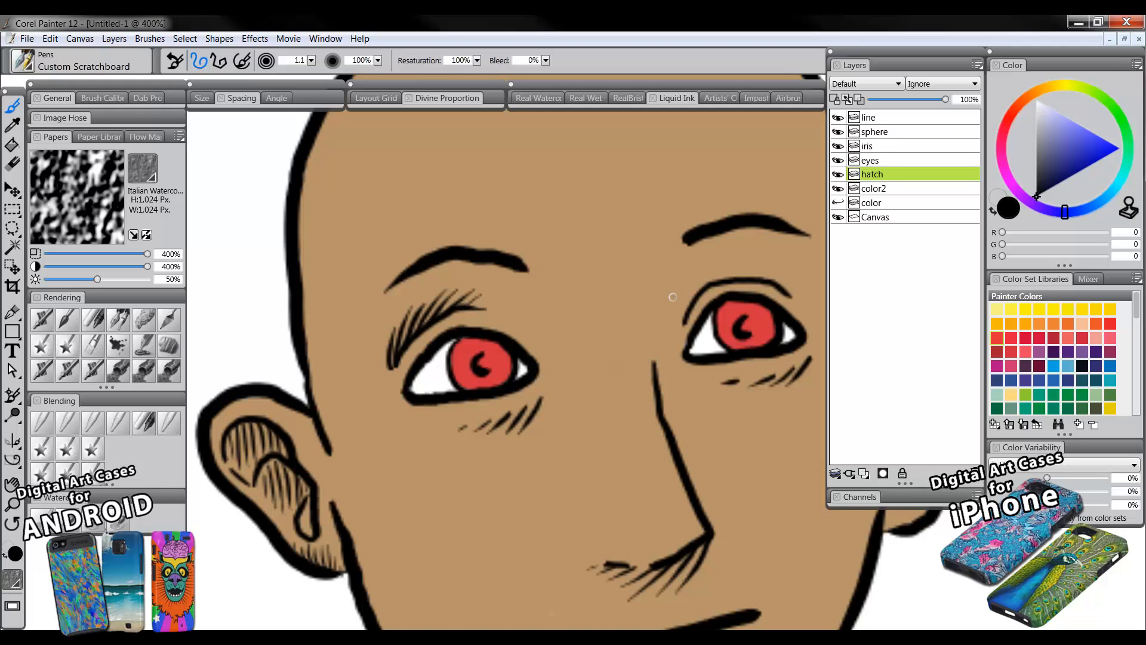
mouse_move(682, 322)
left_mouse_down()
mouse_move(683, 289)
mouse_move(688, 299)
mouse_move(721, 258)
left_mouse_up()
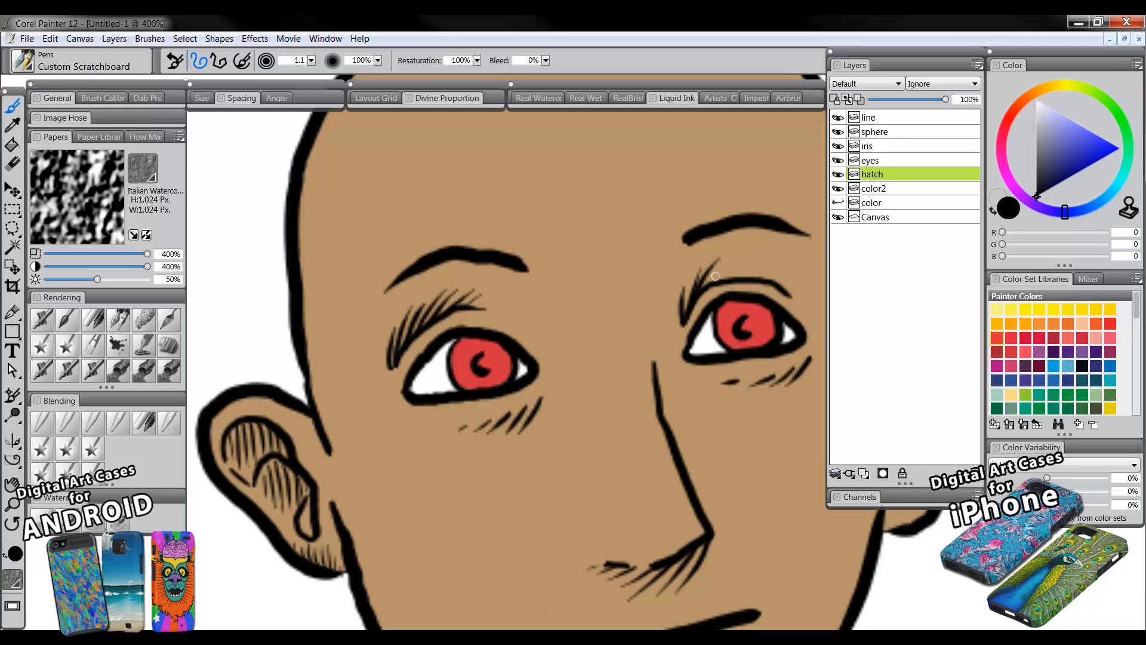
- Hatch the lower-left side of the sphere with diagonal black strokes on the sphere layer
left_click(12, 504)
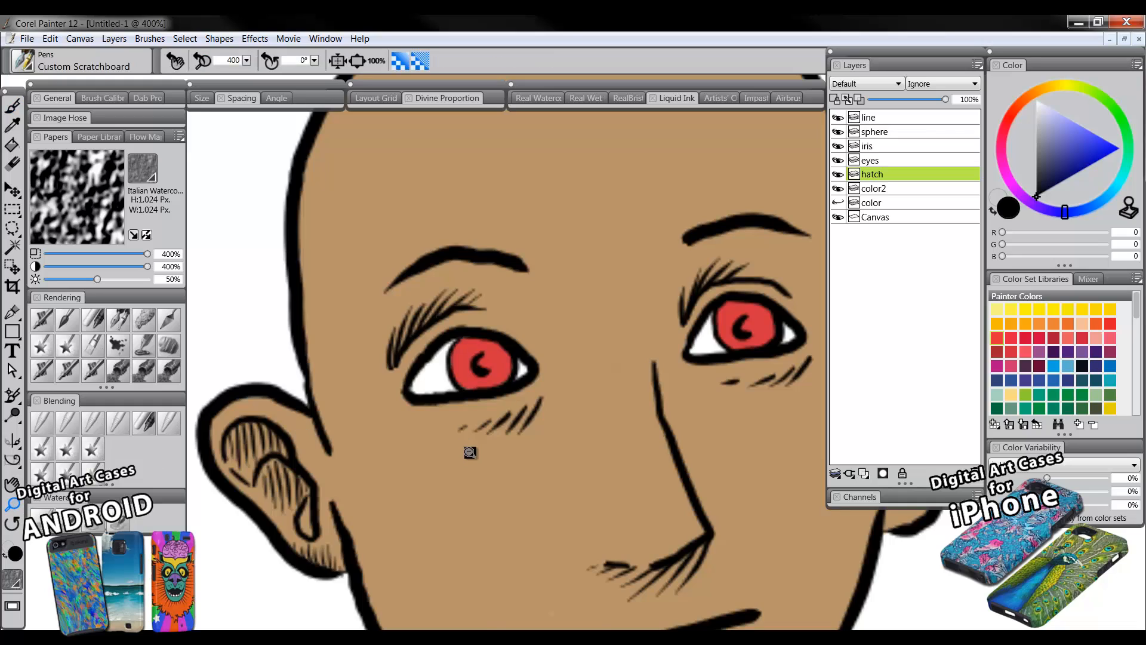
left_click(470, 452, "alt")
left_click(495, 472, "alt")
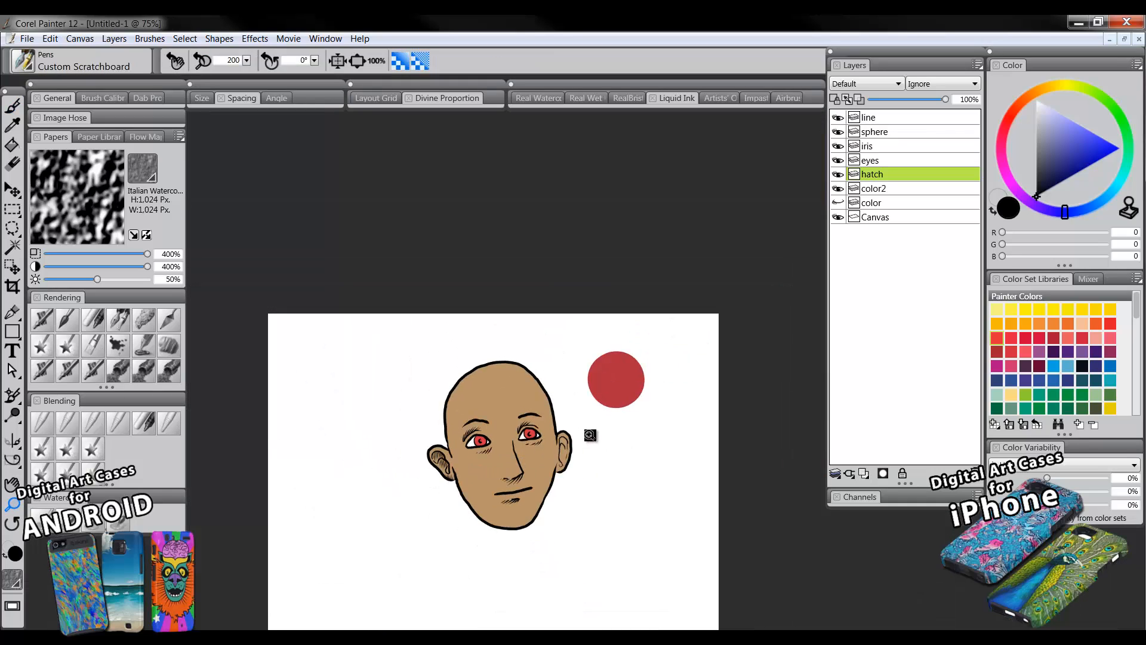
left_click(610, 383)
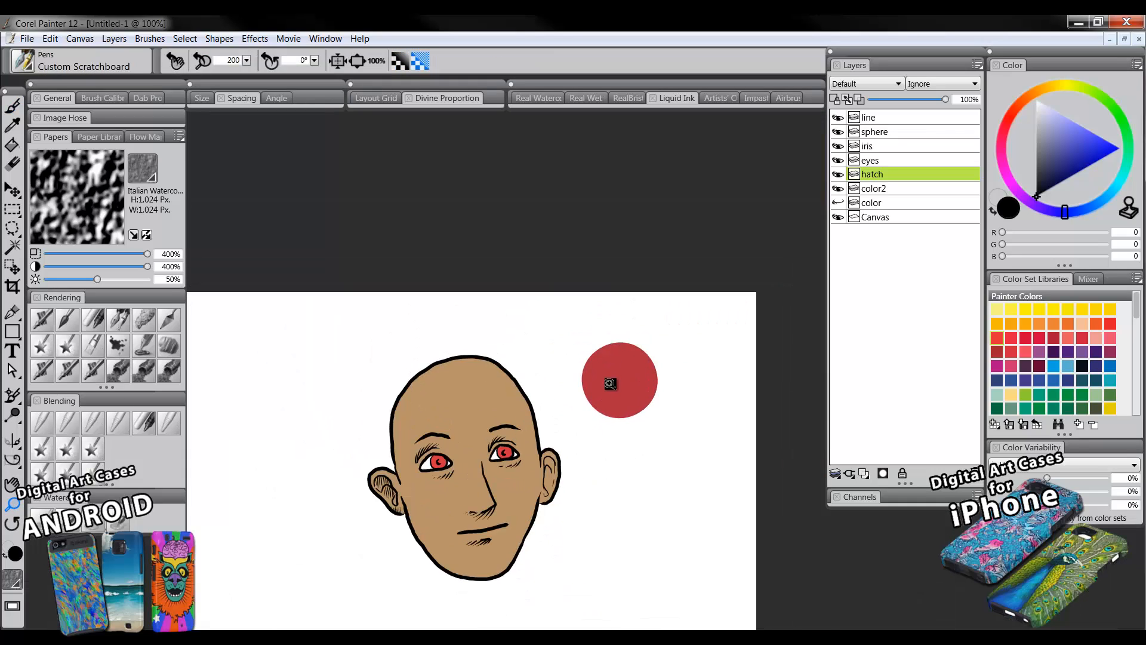
left_click(610, 384)
key("b")
left_click(875, 131)
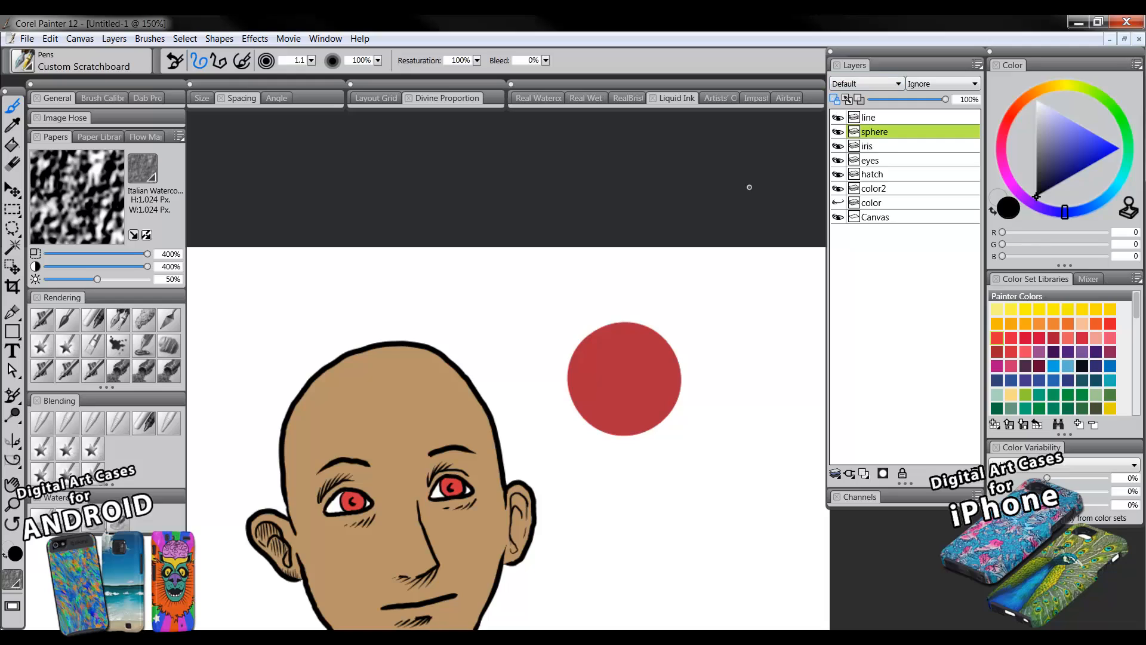
left_click_drag(567, 368, 602, 332)
mouse_move(569, 389)
left_mouse_down()
mouse_move(604, 336)
mouse_move(597, 350)
mouse_move(607, 349)
left_mouse_up()
mouse_move(578, 409)
left_mouse_down()
mouse_move(629, 354)
mouse_move(588, 418)
mouse_move(626, 375)
left_mouse_up()
mouse_move(595, 430)
left_mouse_down()
mouse_move(628, 391)
mouse_move(652, 402)
left_mouse_up()
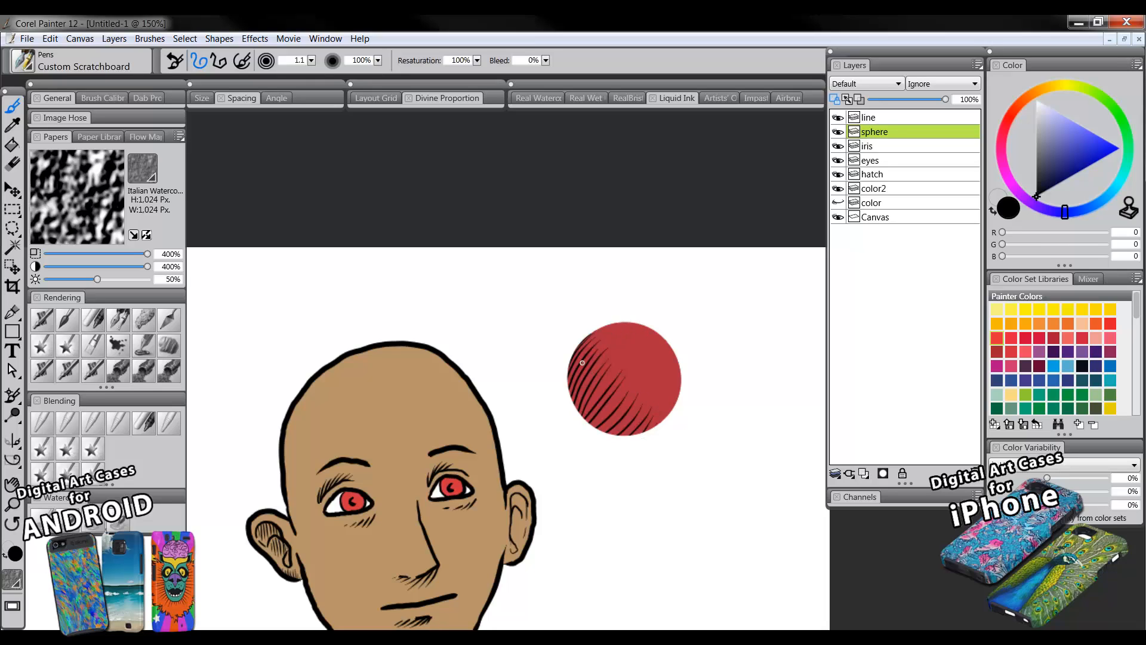
- Thicken the sphere's lower-left hatching and add hatch strokes along its top and right edges
left_click_drag(570, 382, 599, 338)
mouse_move(583, 421)
left_mouse_down()
mouse_move(616, 370)
mouse_move(632, 399)
left_mouse_up()
left_click_drag(609, 437, 639, 401)
left_click_drag(608, 327, 655, 327)
left_click_drag(632, 337, 662, 331)
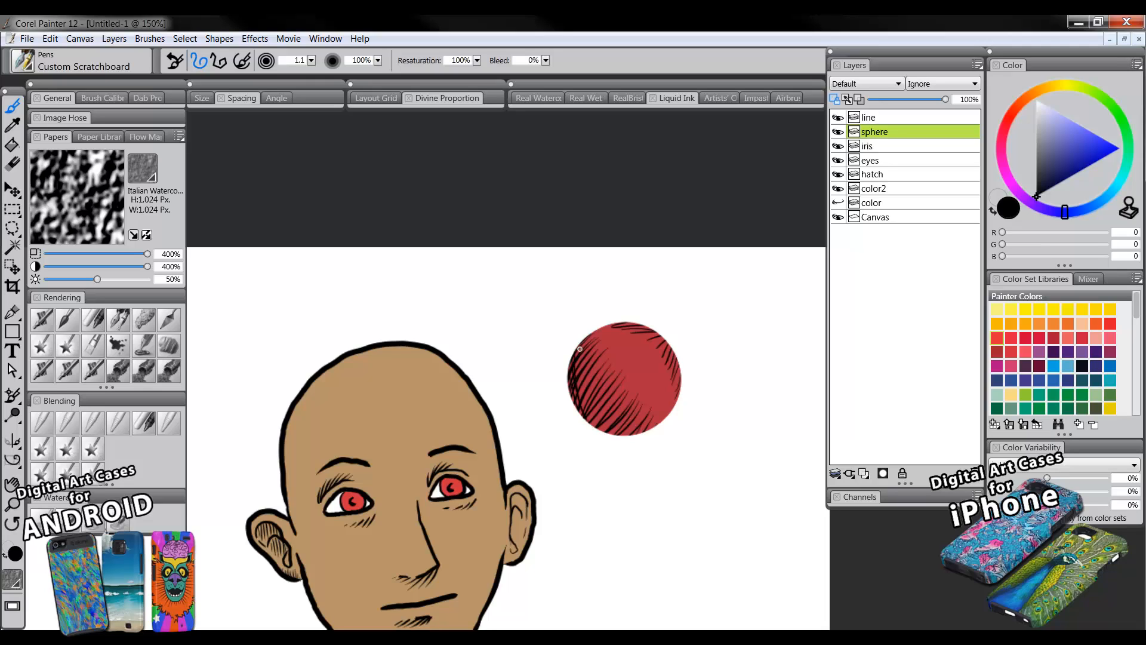
- Cross-hatch the sphere with black strokes running across the existing hatching on the lower-left, top and right sides
left_click_drag(584, 357, 609, 424)
mouse_move(595, 332)
left_mouse_down()
mouse_move(646, 412)
mouse_move(606, 356)
mouse_move(638, 427)
left_mouse_up()
mouse_move(612, 363)
left_mouse_down()
mouse_move(631, 405)
mouse_move(643, 385)
mouse_move(651, 420)
left_mouse_up()
left_click_drag(626, 385, 646, 408)
left_click_drag(651, 325, 615, 352)
left_click_drag(669, 334, 633, 382)
left_click_drag(645, 359, 662, 389)
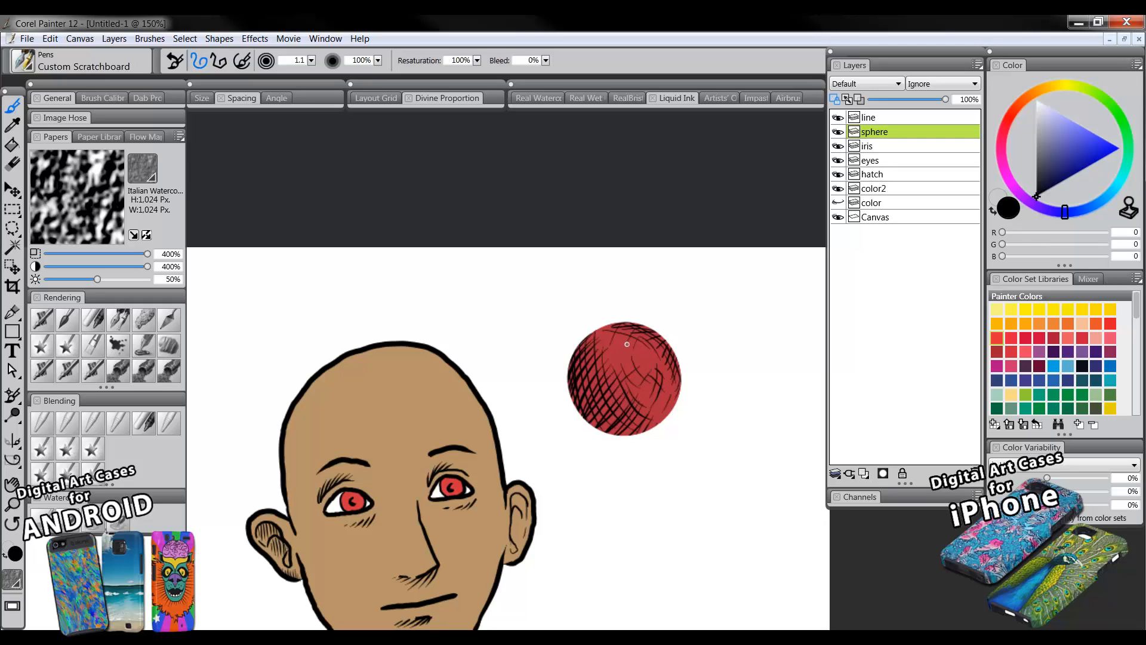
- Hatch the left side of the head from forehead to jaw with diagonal black strokes on the color2 layer
left_click_drag(626, 490, 708, 435)
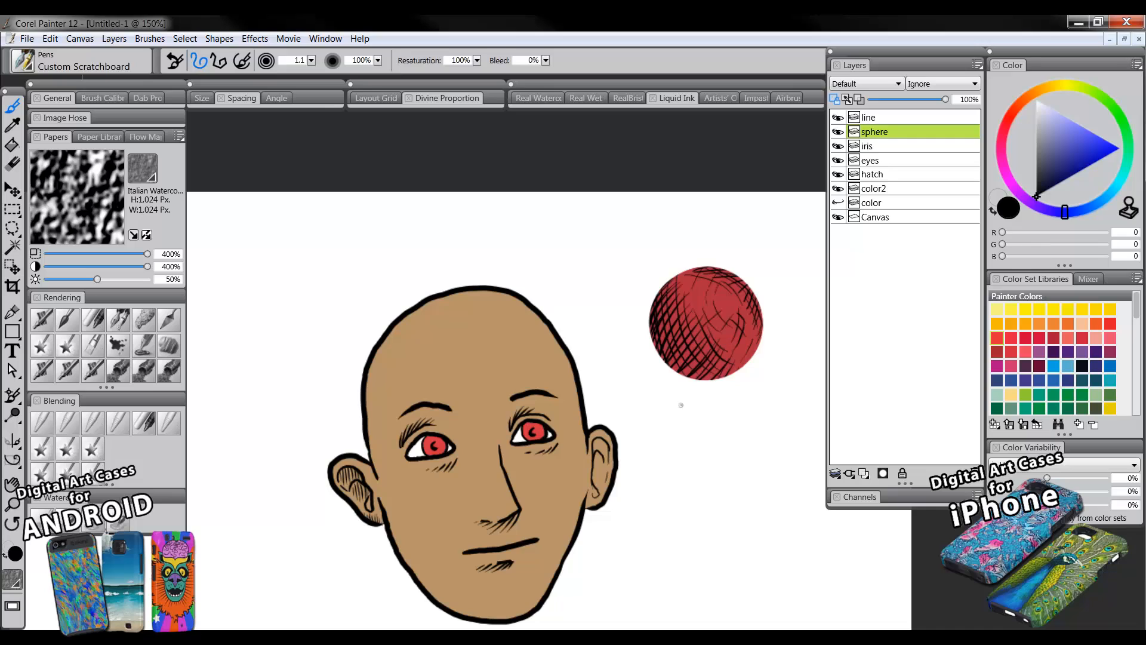
left_click(878, 188)
mouse_move(393, 344)
left_mouse_down()
mouse_move(353, 321)
mouse_move(377, 297)
left_mouse_up()
mouse_move(329, 348)
left_mouse_down()
mouse_move(384, 305)
mouse_move(366, 331)
left_mouse_up()
left_click_drag(327, 381, 364, 352)
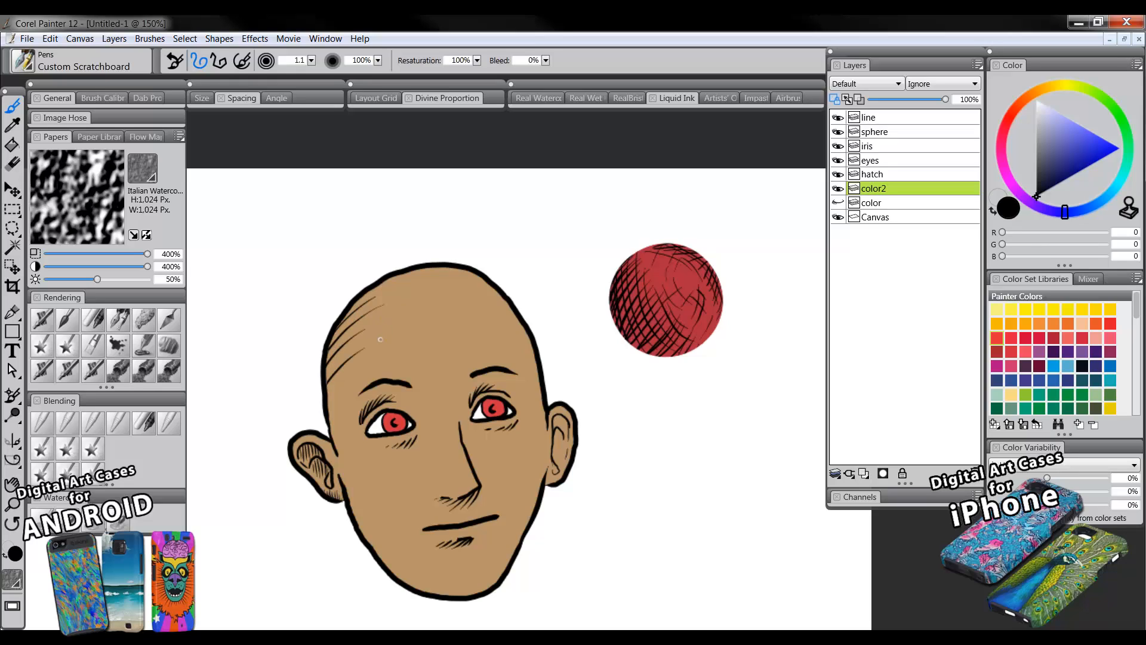
mouse_move(324, 410)
left_mouse_down()
mouse_move(352, 370)
mouse_move(361, 378)
left_mouse_up()
left_click_drag(336, 460, 359, 406)
left_click_drag(347, 495, 362, 449)
- Cross-hatch the left side of the head with steeper strokes from the forehead down to the cheek
left_click_drag(327, 393, 349, 317)
left_click_drag(341, 367, 348, 317)
left_click_drag(348, 344, 354, 305)
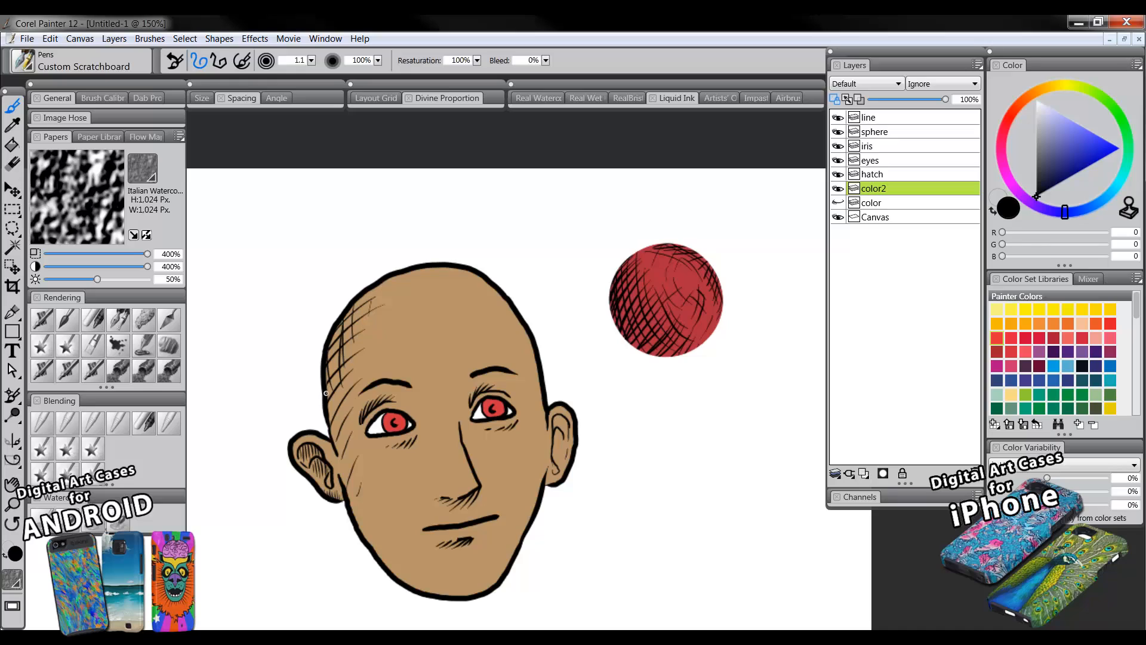
left_click_drag(329, 432, 339, 404)
left_click_drag(335, 428, 351, 375)
left_click_drag(333, 472, 346, 424)
left_click_drag(343, 461, 354, 422)
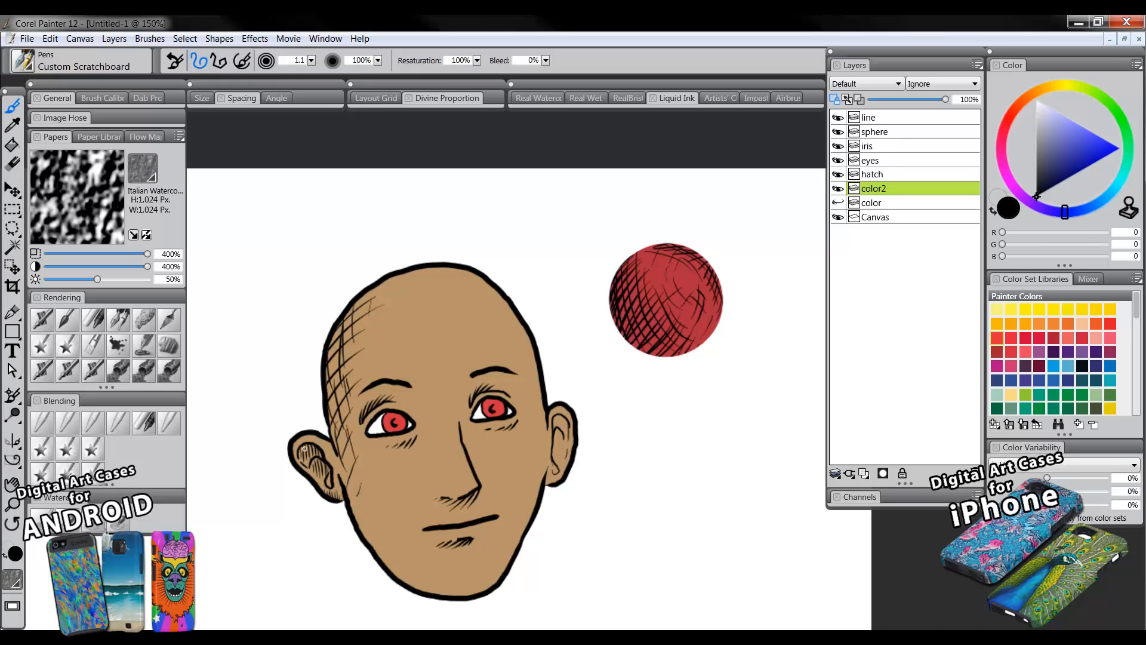
- Add crossing strokes to the shading in both ears and below the mouth on the color2 layer
left_click_drag(309, 472, 327, 461)
left_click_drag(315, 473, 321, 458)
left_click_drag(455, 546, 472, 539)
left_click_drag(467, 547, 473, 540)
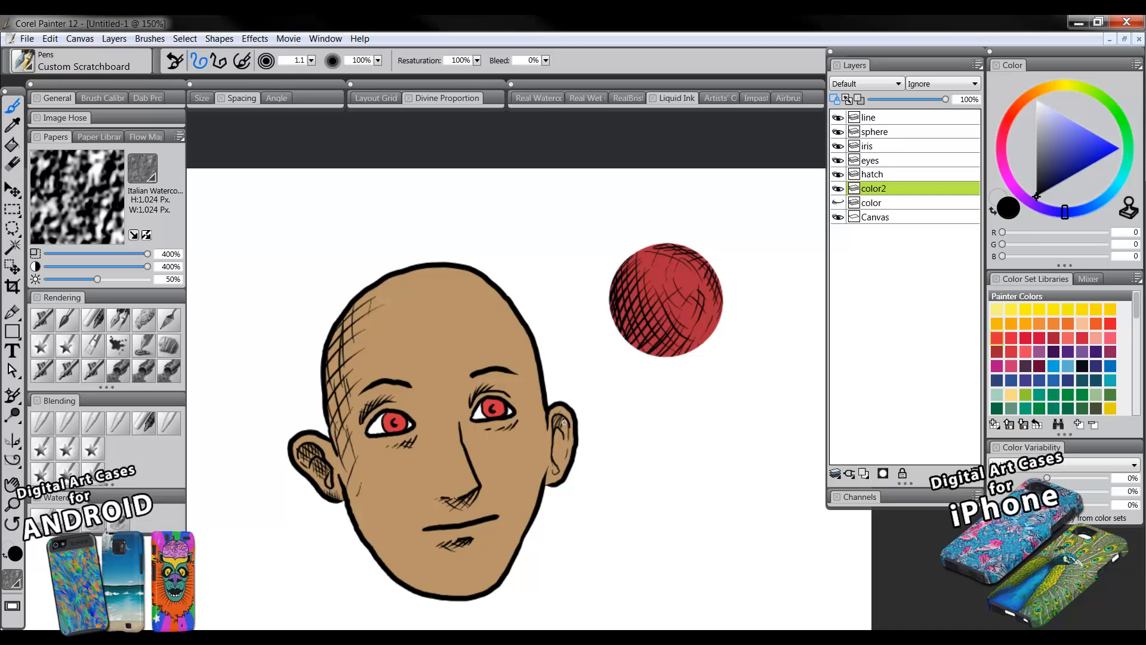
left_click_drag(564, 421, 559, 464)
left_click_drag(426, 437, 429, 387)
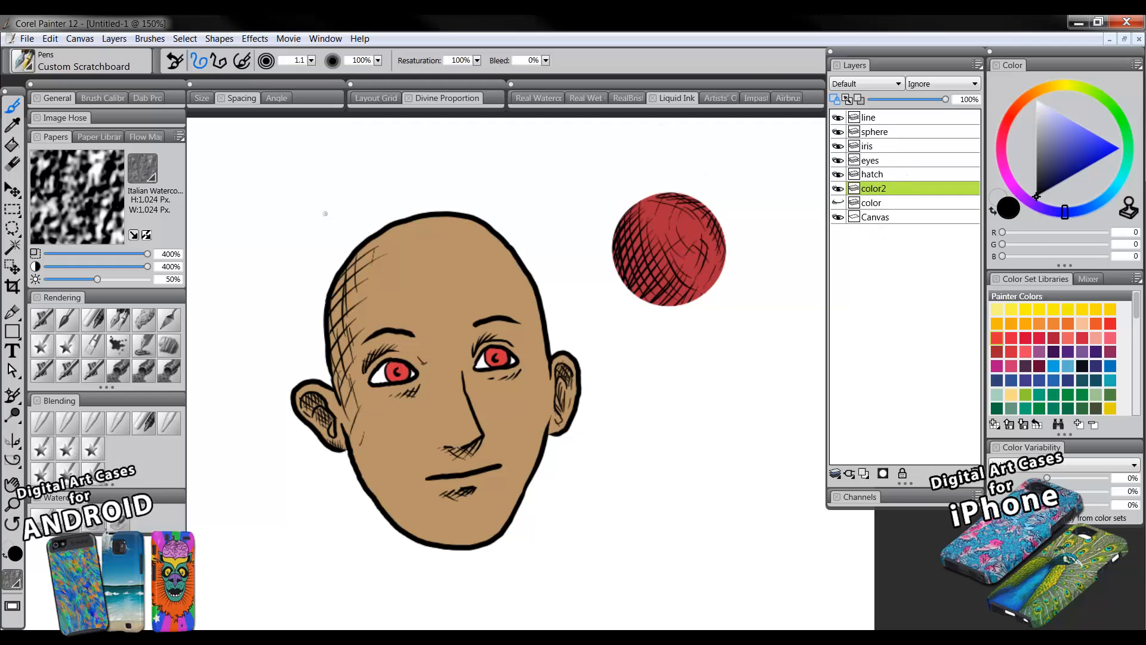
- Paint over the head's cross-hatching with skin tone (RGB 184, 148, 105) at brush size 55.8 and clear the hatch layer
left_click(457, 271, "alt")
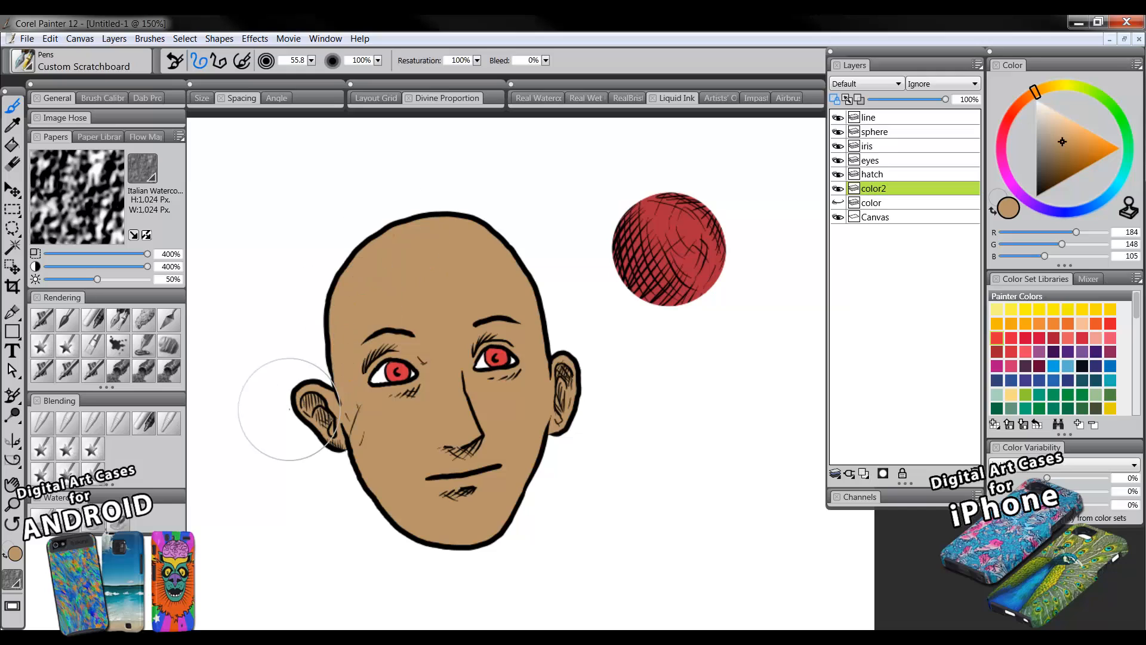
left_click(878, 174)
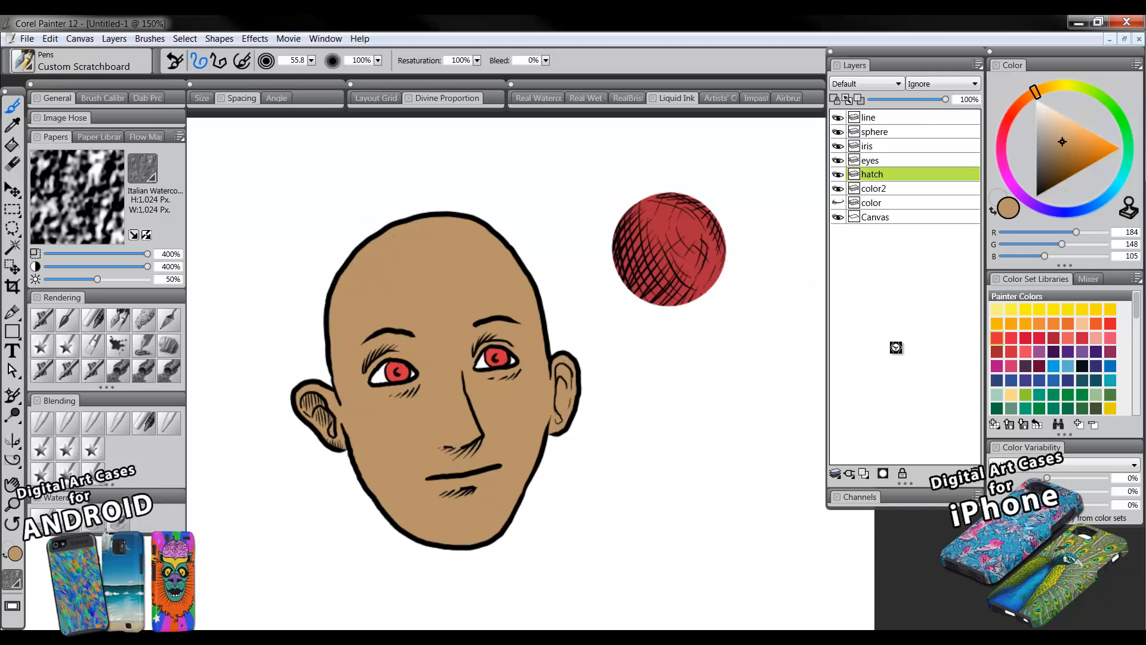
key("ctrl+a")
key("Delete")
key("ctrl+d")
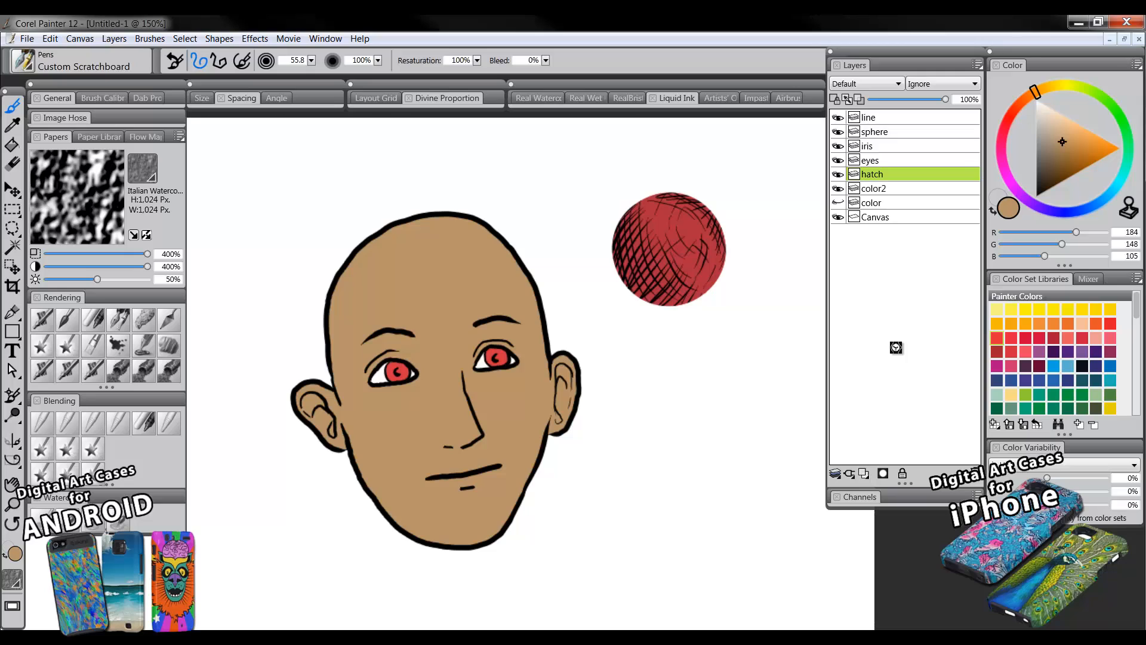
- Scribble and stipple black shading at brush size 1.5 on the hatch layer, down the left side of the head, over the eyelids and in the ear
left_click(125, 317)
left_click(485, 224, "alt")
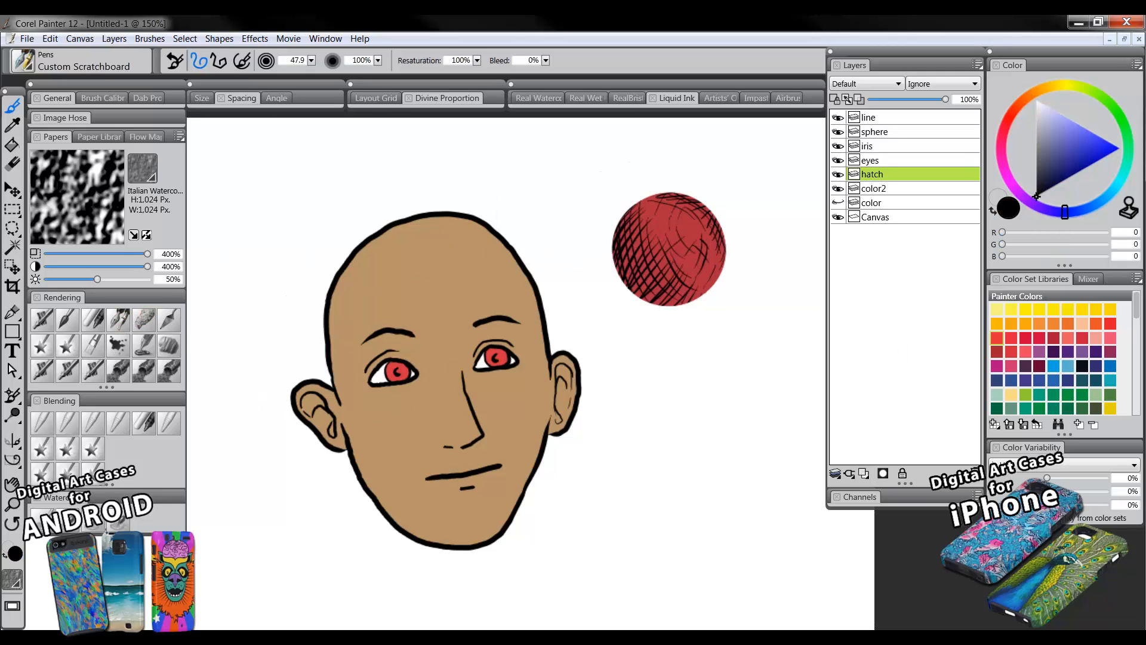
left_click(357, 263, "ctrl+alt")
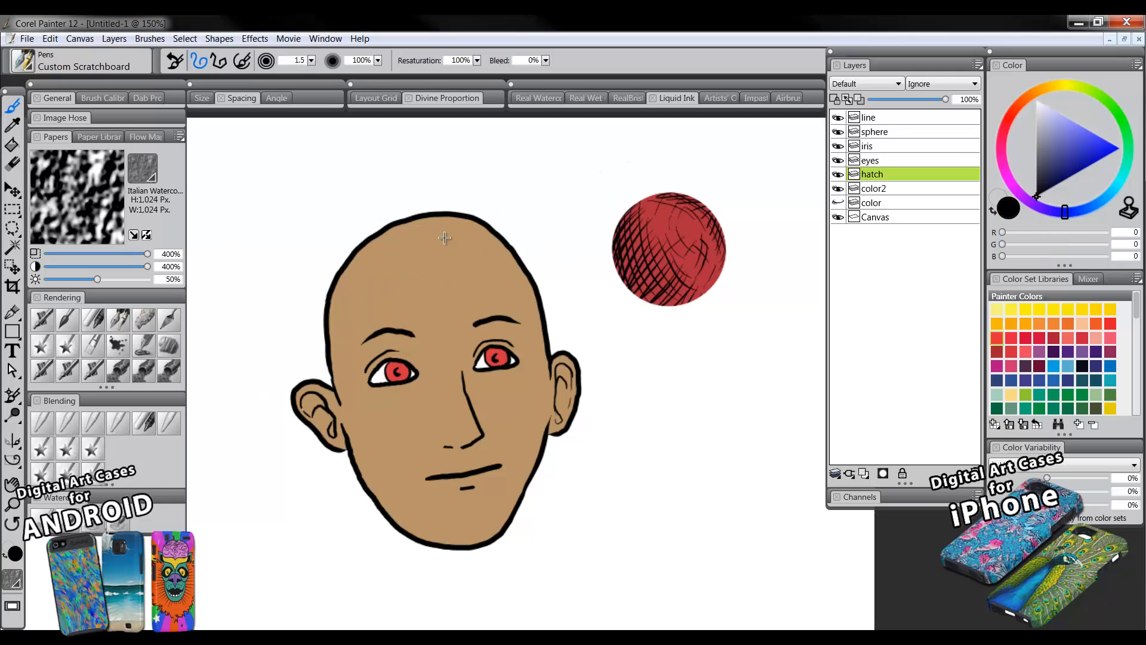
left_click(874, 191)
right_click(883, 194)
left_click(920, 307)
left_click(883, 173)
key("ctrl+shift+h")
mouse_move(343, 291)
left_mouse_down()
mouse_move(374, 277)
mouse_move(379, 252)
left_mouse_up()
mouse_move(348, 295)
left_mouse_down()
mouse_move(329, 320)
mouse_move(363, 292)
left_mouse_up()
mouse_move(357, 296)
left_mouse_down()
mouse_move(376, 282)
mouse_move(340, 325)
mouse_move(337, 296)
mouse_move(376, 251)
mouse_move(358, 262)
left_mouse_up()
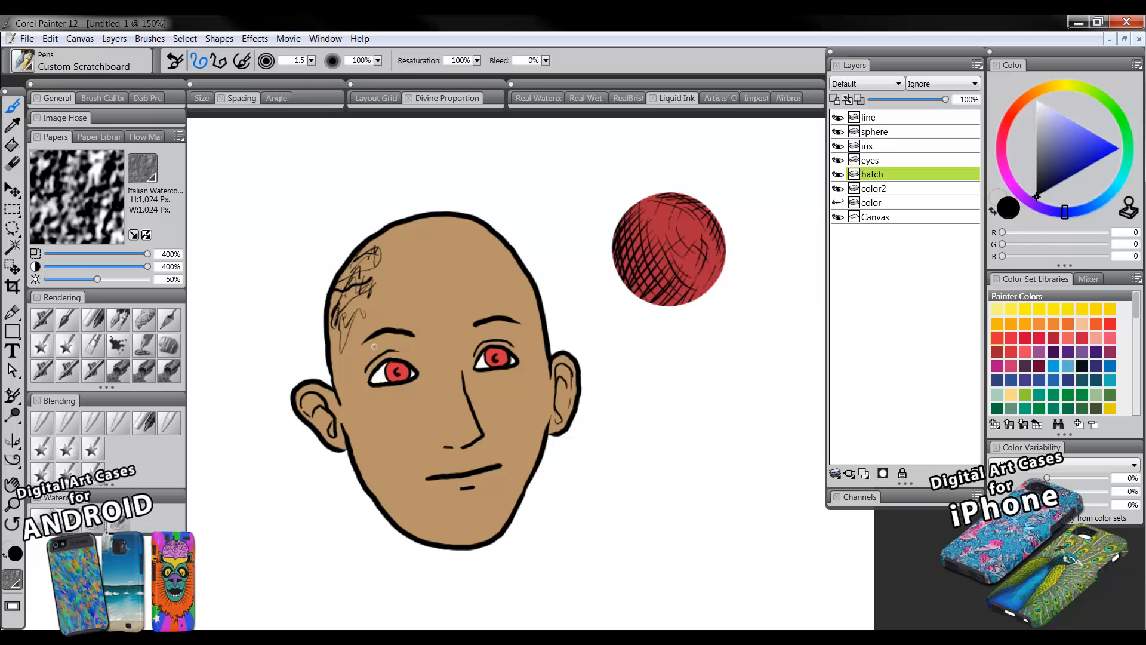
mouse_move(366, 357)
left_mouse_down()
mouse_move(483, 338)
mouse_move(340, 385)
mouse_move(332, 335)
mouse_move(350, 415)
mouse_move(308, 401)
mouse_move(319, 398)
mouse_move(313, 412)
mouse_move(329, 425)
left_mouse_up()
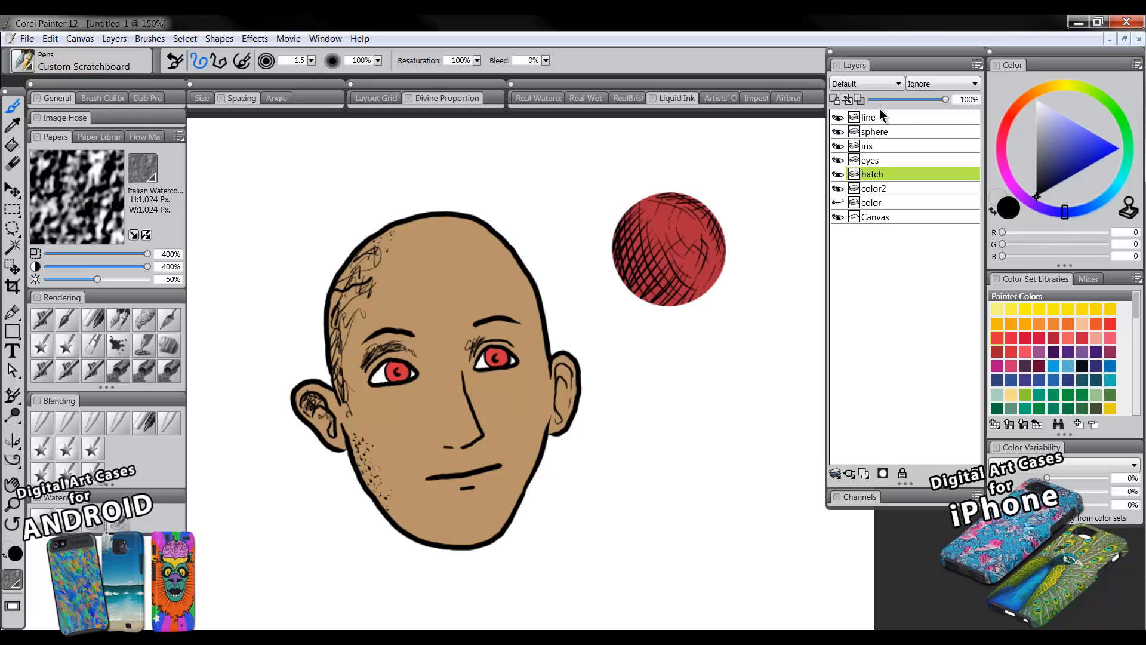
- Recolor the scribbled and stippled marks on the hatch layer dark brown (RGB 107, 50, 33) with transparency preserved, at brush size 39.5
left_click(1019, 105)
left_click_drag(1063, 173, 1059, 168)
left_click_drag(448, 270, 448, 271)
mouse_move(384, 238)
left_mouse_down()
mouse_move(370, 295)
mouse_move(385, 418)
mouse_move(404, 463)
mouse_move(467, 370)
mouse_move(412, 470)
mouse_move(370, 481)
left_mouse_up()
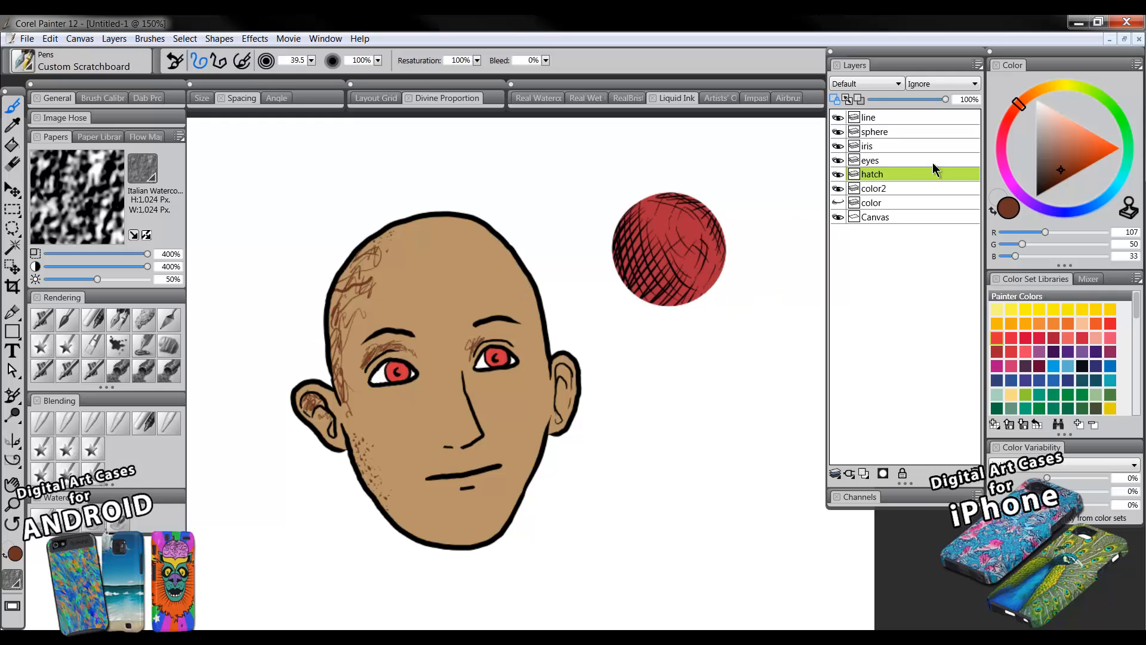
- Delete the hatch layer and paint over the sphere's cross-hatching with flat red (RGB 176, 45, 61) at brush size 46.7 on the sphere layer
left_click(973, 474)
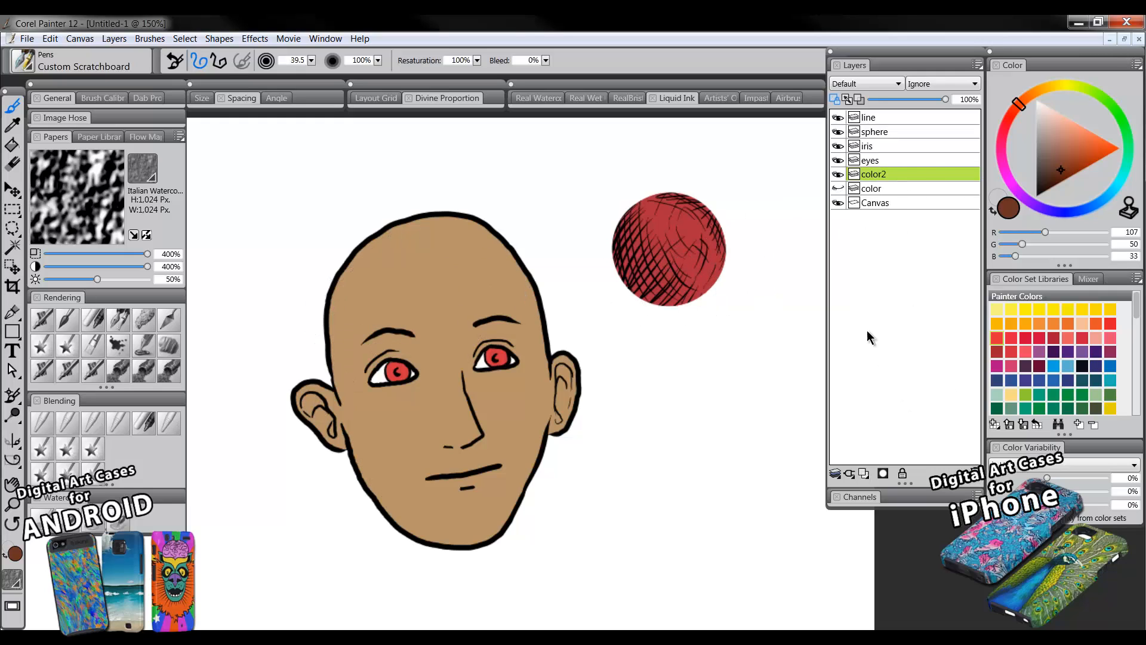
left_click(877, 135)
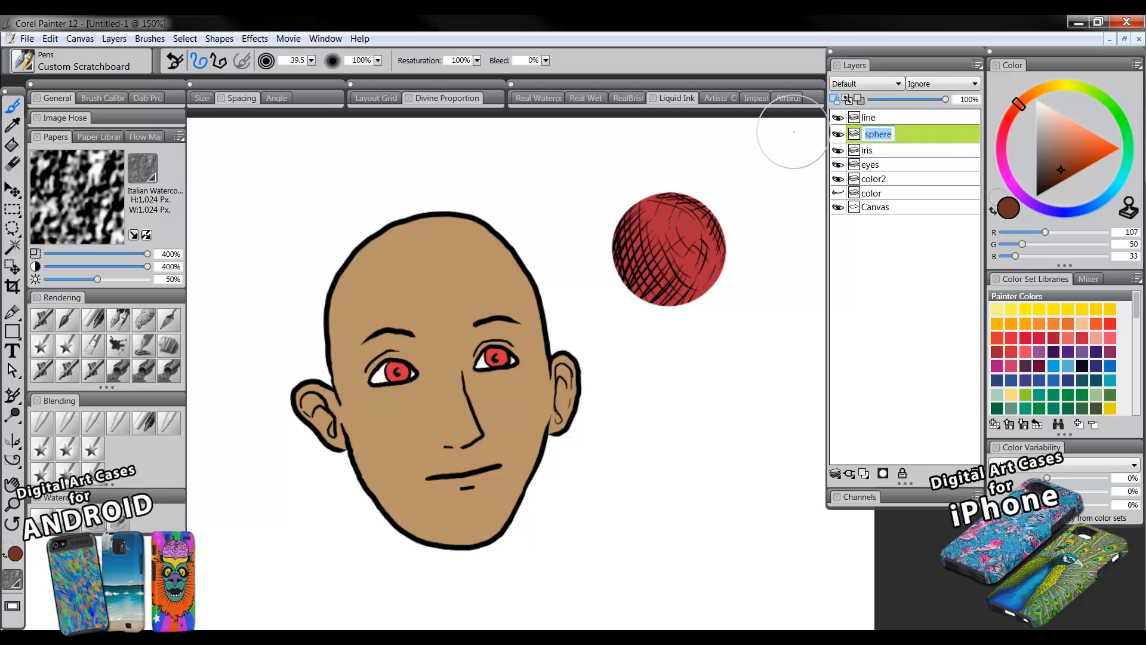
left_click(701, 224, "alt")
left_click(119, 322)
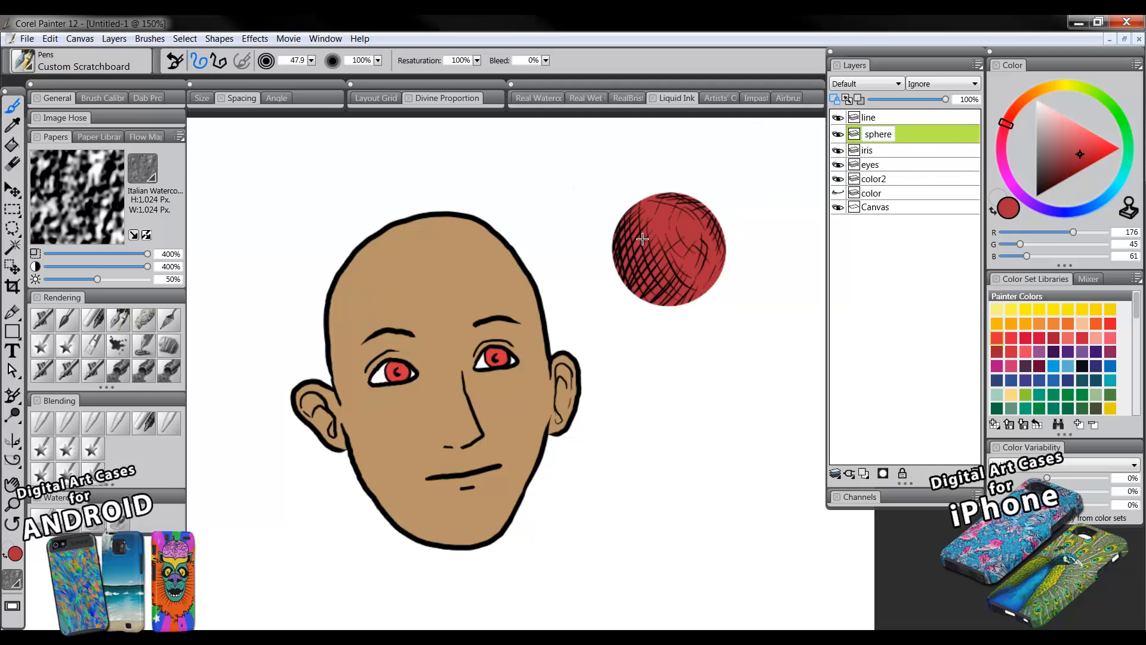
left_click(908, 137)
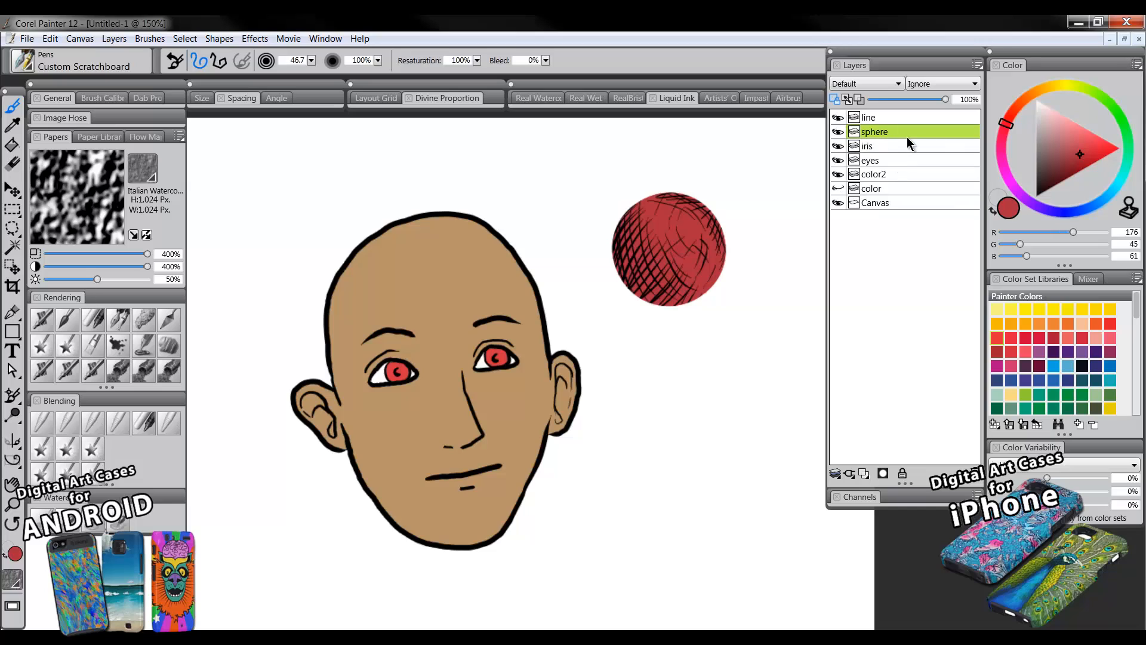
mouse_move(698, 221)
left_mouse_down()
mouse_move(671, 243)
mouse_move(729, 223)
mouse_move(686, 202)
left_mouse_up()
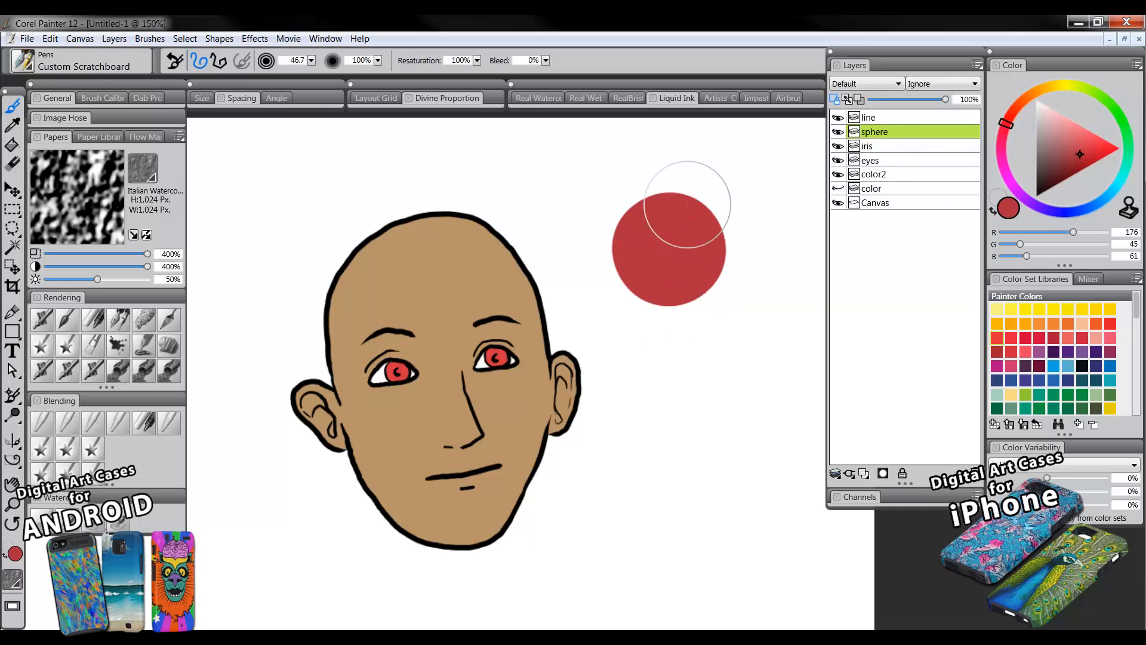
- With the Custom Sponge at size 66.2, texture the sphere's lower part dark red (RGB 82, 2, 19) and its upper part pink (RGB 241, 117, 144)
left_click(144, 321)
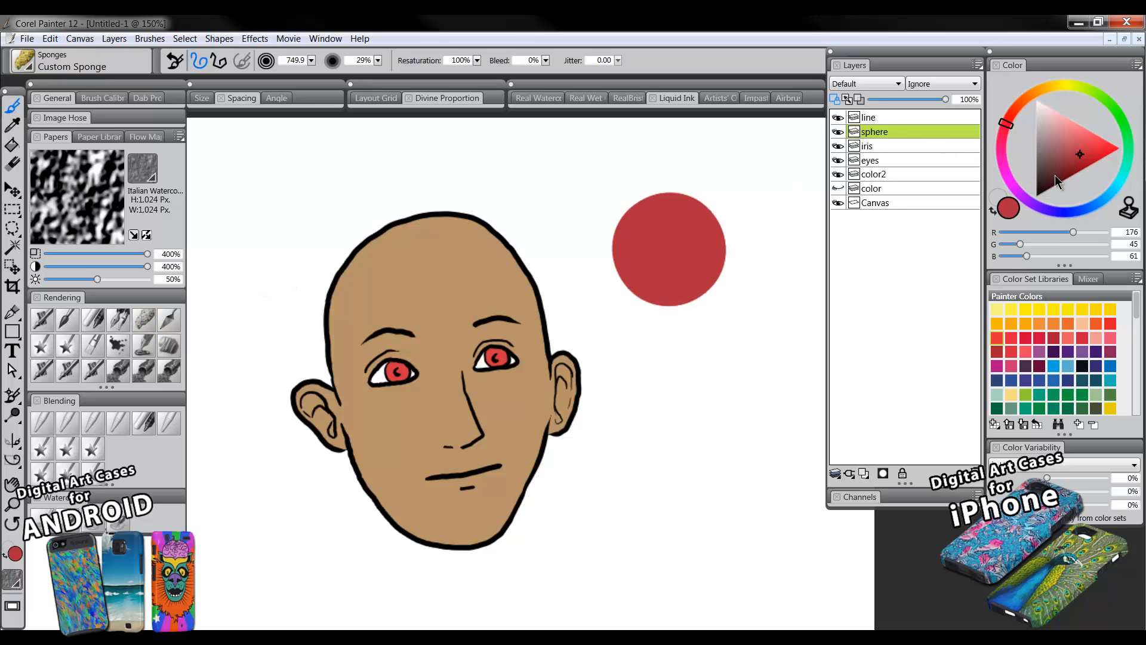
left_click(1066, 188)
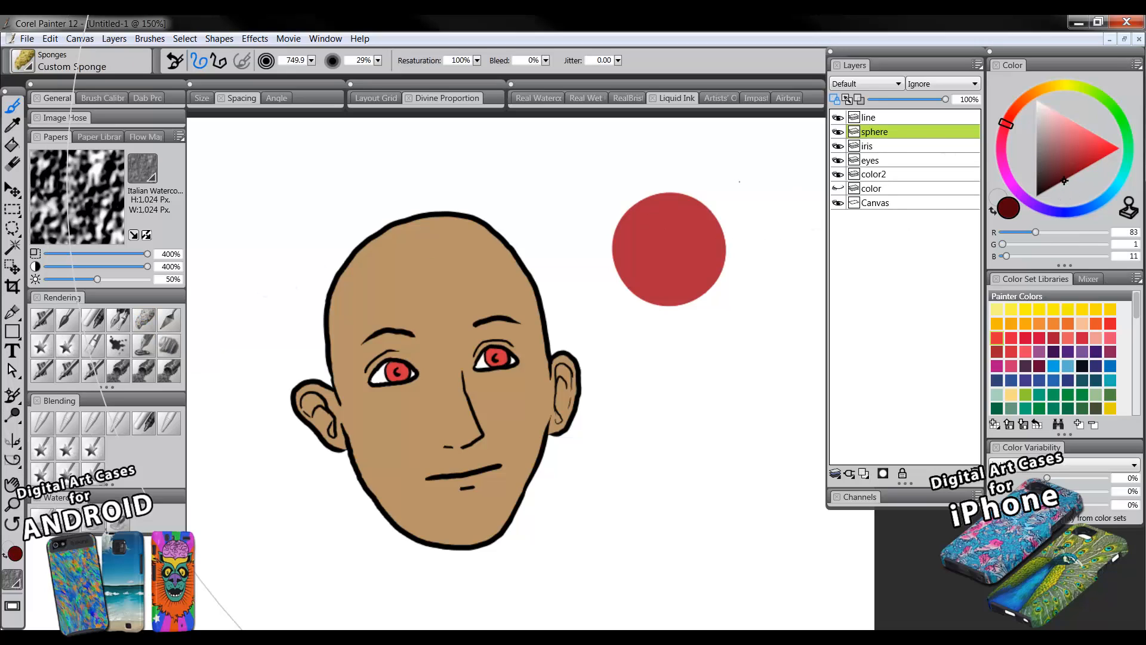
left_click_drag(648, 214, 674, 269)
left_click(1004, 130)
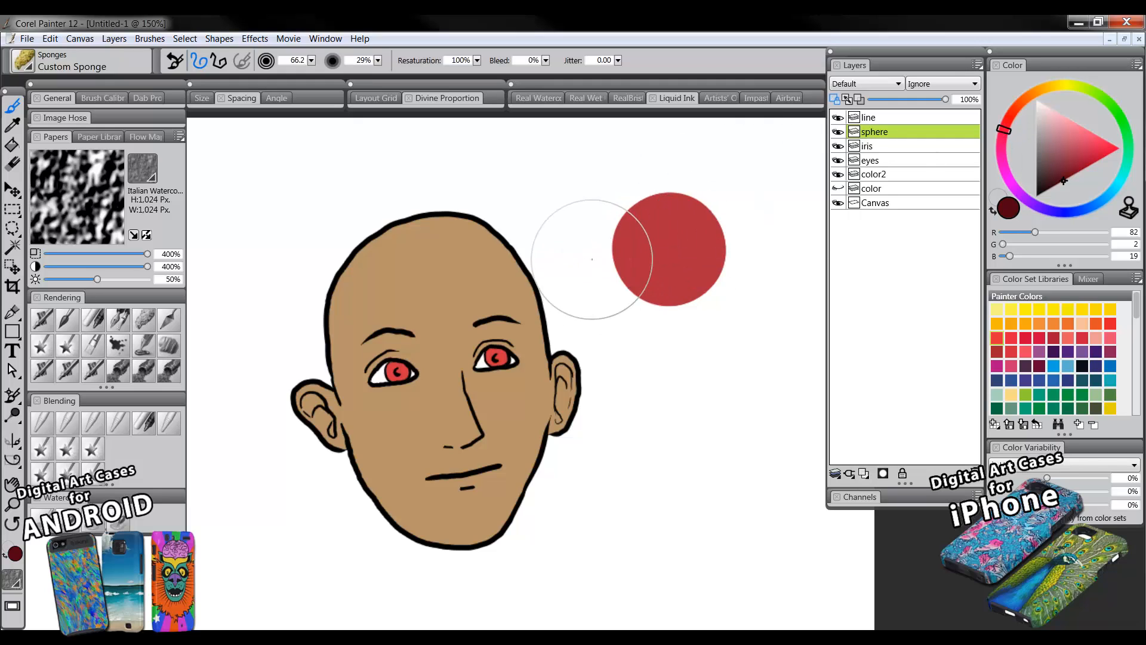
mouse_move(594, 263)
left_mouse_down()
mouse_move(654, 308)
mouse_move(674, 286)
mouse_move(603, 301)
mouse_move(673, 317)
mouse_move(583, 276)
mouse_move(604, 212)
mouse_move(677, 293)
mouse_move(646, 274)
mouse_move(741, 253)
mouse_move(717, 289)
mouse_move(637, 304)
mouse_move(597, 240)
mouse_move(717, 316)
left_mouse_up()
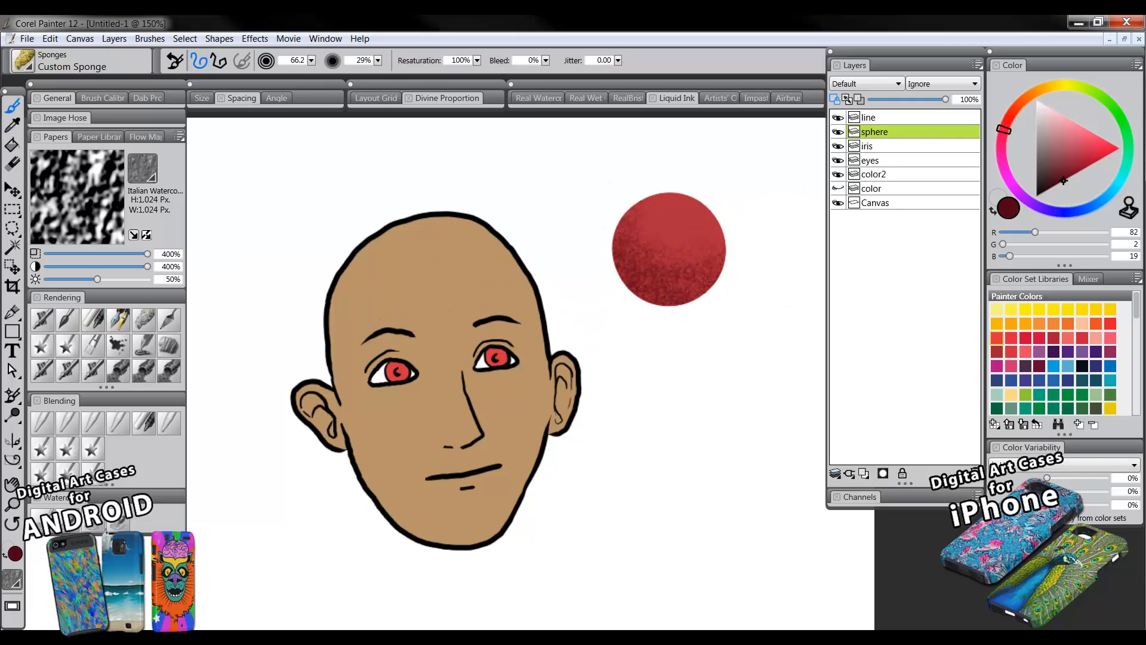
left_click(1078, 130)
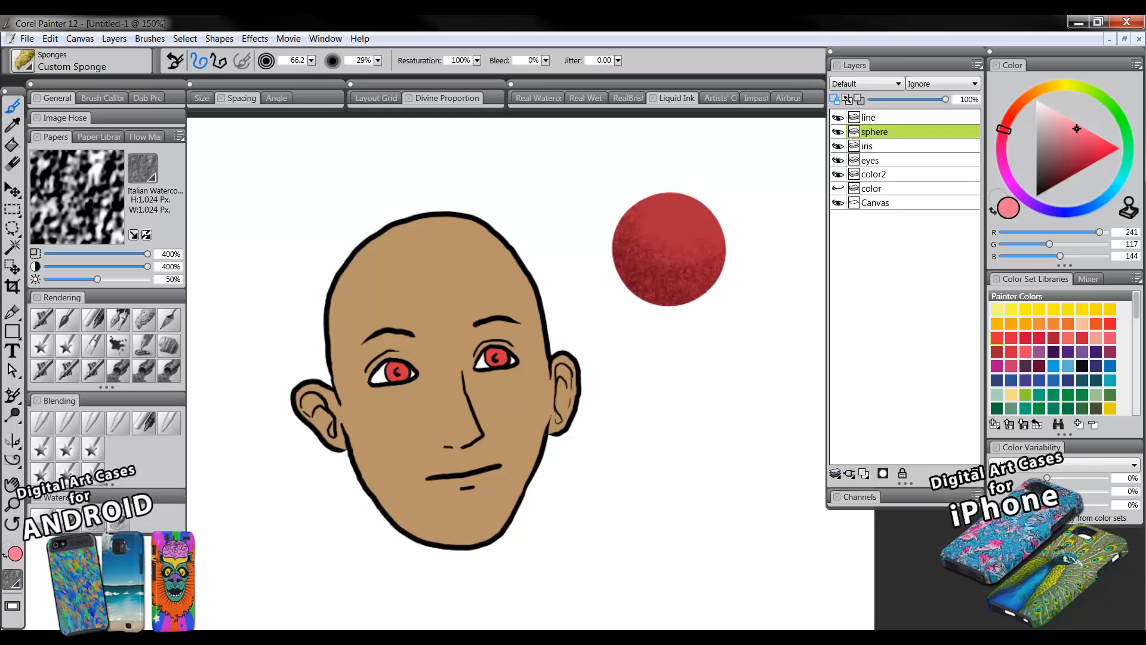
mouse_move(669, 197)
left_mouse_down()
mouse_move(696, 173)
mouse_move(670, 167)
mouse_move(704, 185)
mouse_move(719, 211)
left_mouse_up()
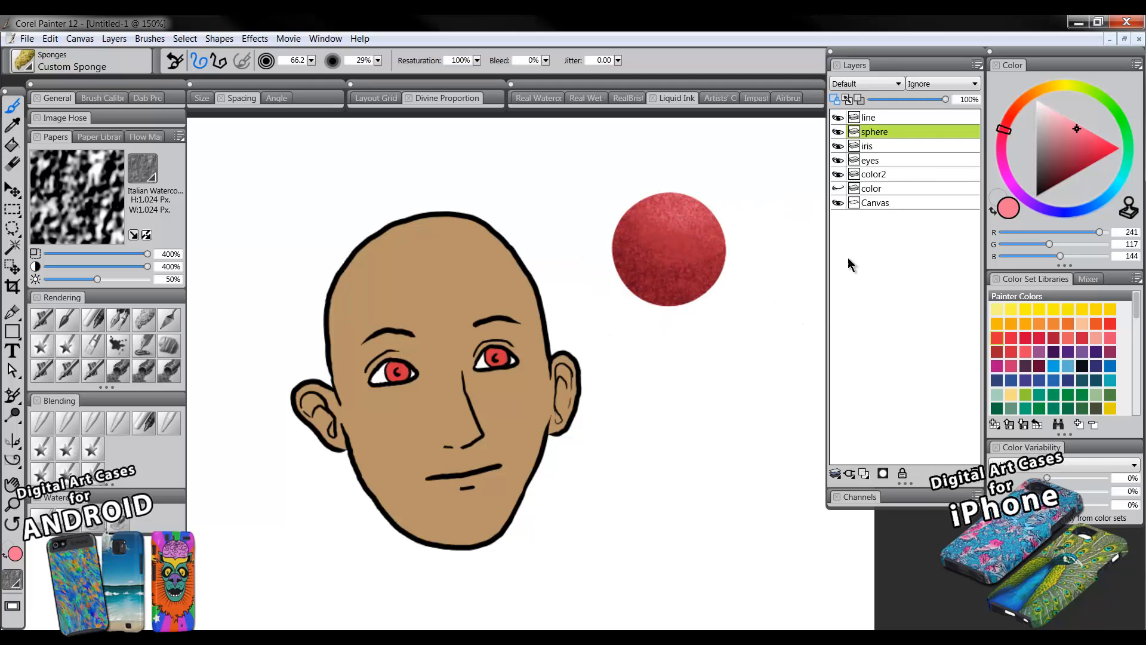
- Sponge brown shading (RGB 125, 85, 61) down the left side of the head at size 66.2 on the color2 layer
left_click(883, 175)
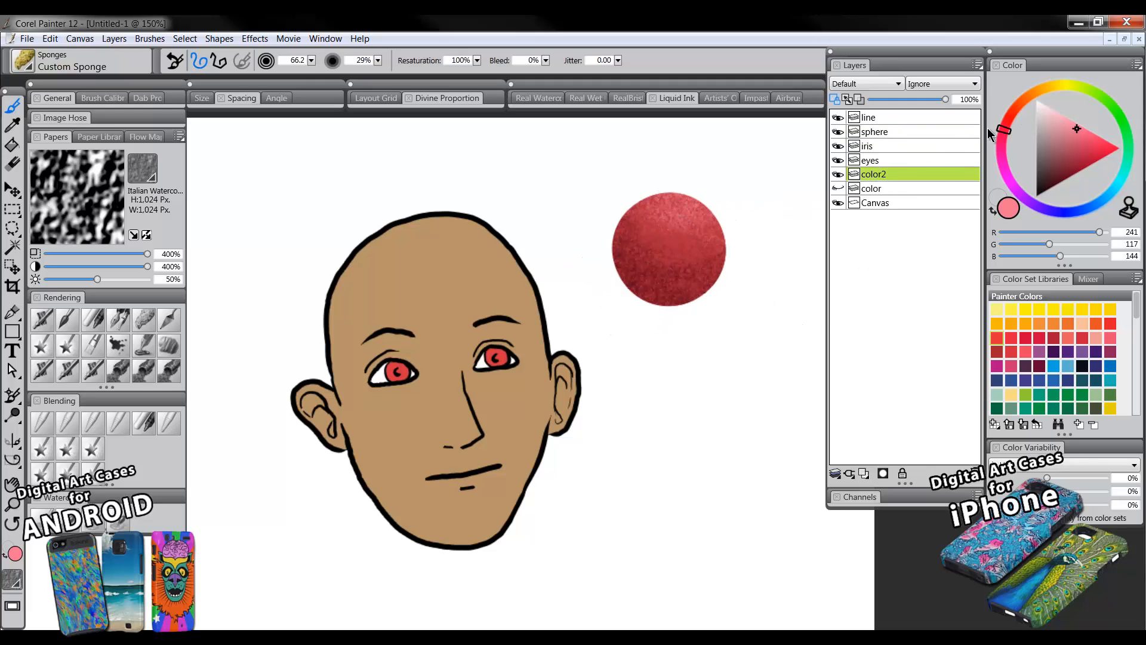
left_click(461, 263, "alt")
left_click(1059, 161)
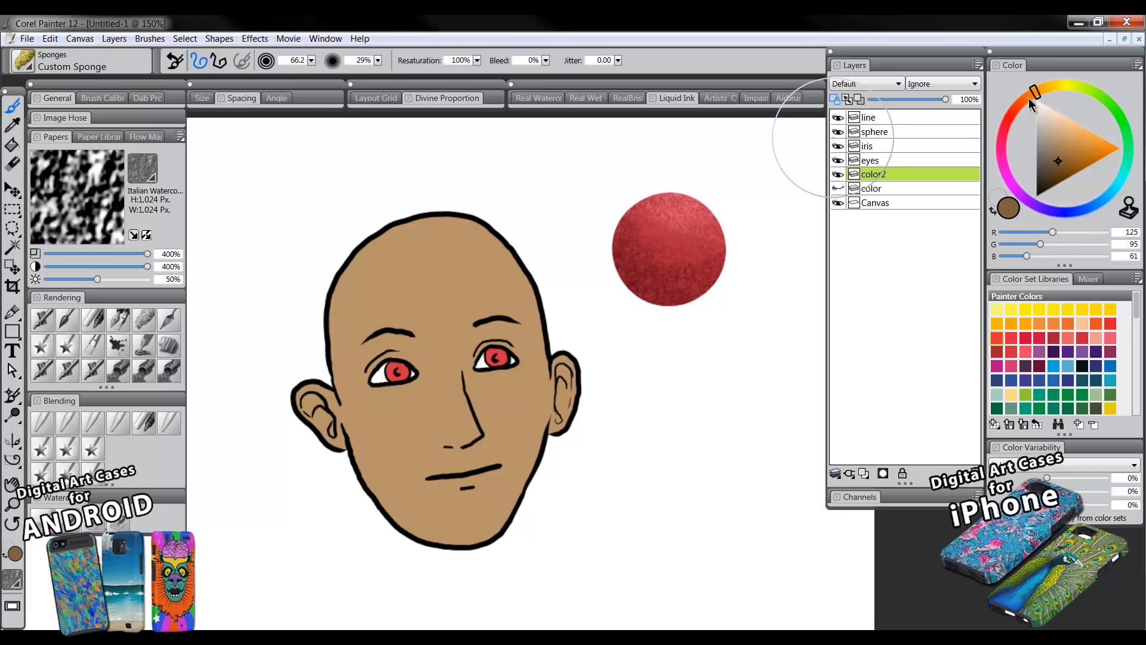
left_click(1027, 98)
mouse_move(383, 284)
left_mouse_down()
mouse_move(336, 305)
mouse_move(339, 414)
mouse_move(340, 327)
mouse_move(392, 468)
mouse_move(482, 553)
left_mouse_up()
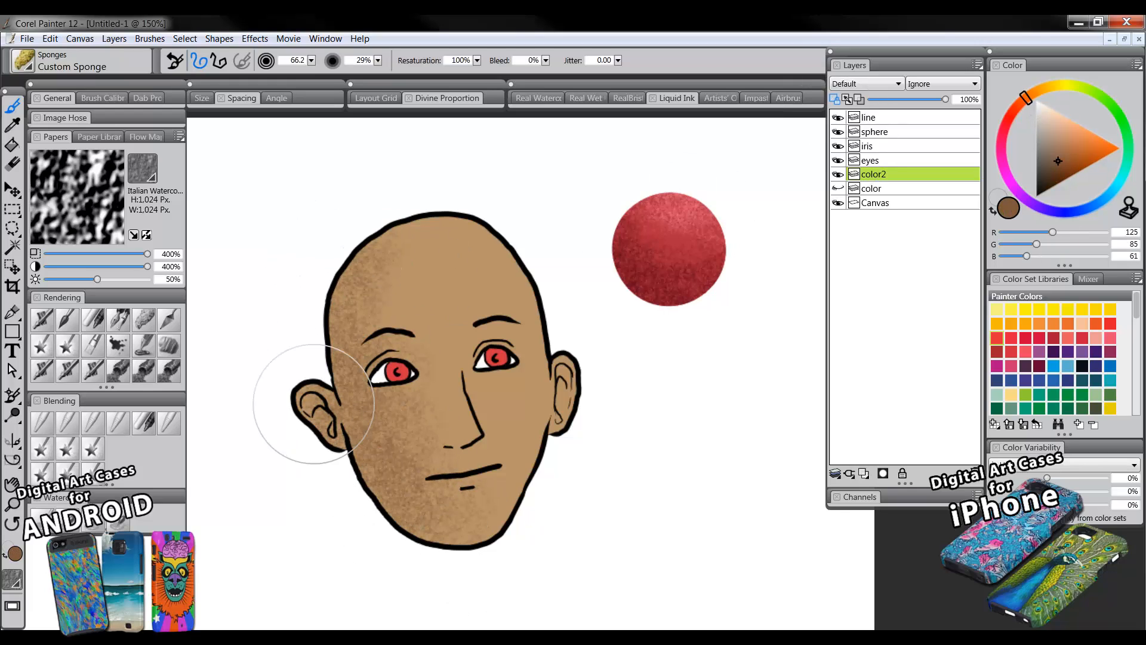
- Sponge smaller brown shadows under the nose, beside the right eye and in the right ear at sizes 13.7 to 15.6
left_click_drag(447, 437, 440, 439)
left_click_drag(440, 439, 472, 439)
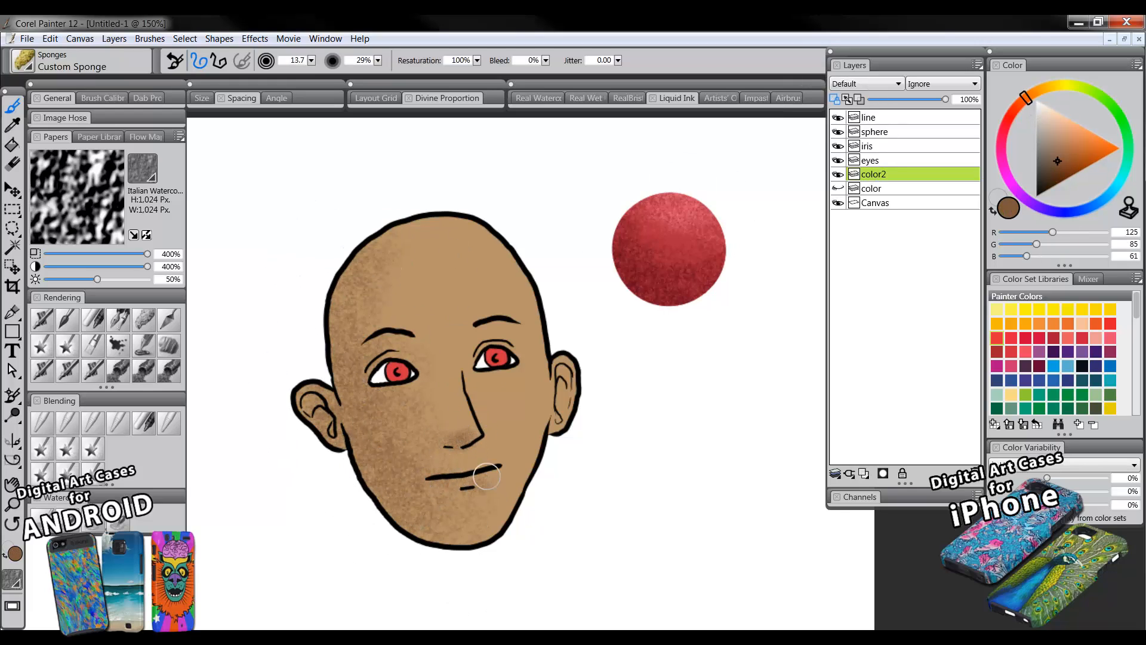
left_click_drag(471, 351, 483, 339)
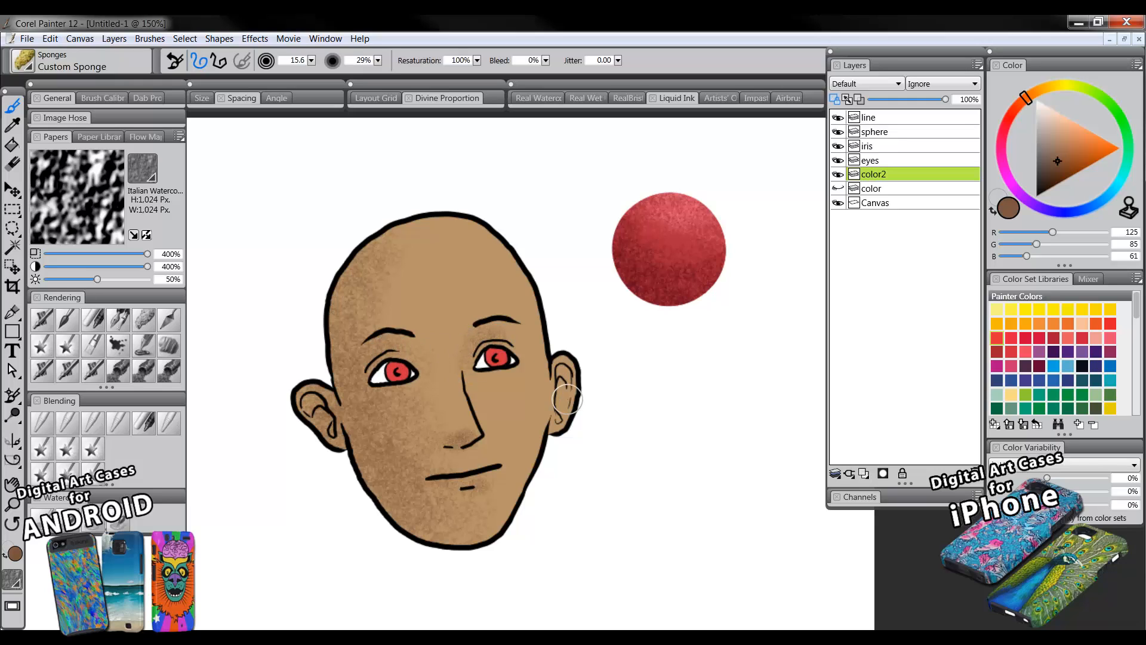
left_click_drag(568, 399, 570, 390)
- Sponge light tan highlights (RGB 243, 202, 151) on the forehead and right side of the face at size 50.8, reducing the brush to 21.8 near the nose
left_click(465, 280, "alt")
left_click(1067, 122)
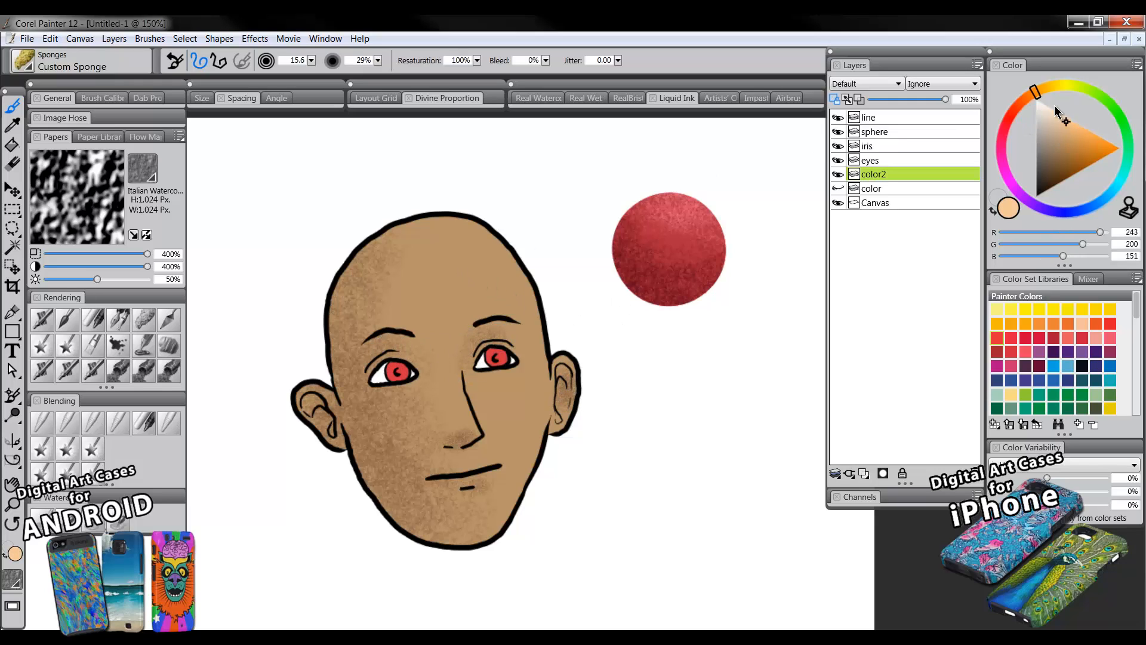
key("bracketright")
key("bracketright")
key("bracketright")
key("bracketright")
key("bracketright")
key("bracketright")
key("bracketright")
mouse_move(477, 239)
left_mouse_down()
mouse_move(496, 251)
mouse_move(451, 247)
mouse_move(454, 298)
mouse_move(507, 310)
left_mouse_up()
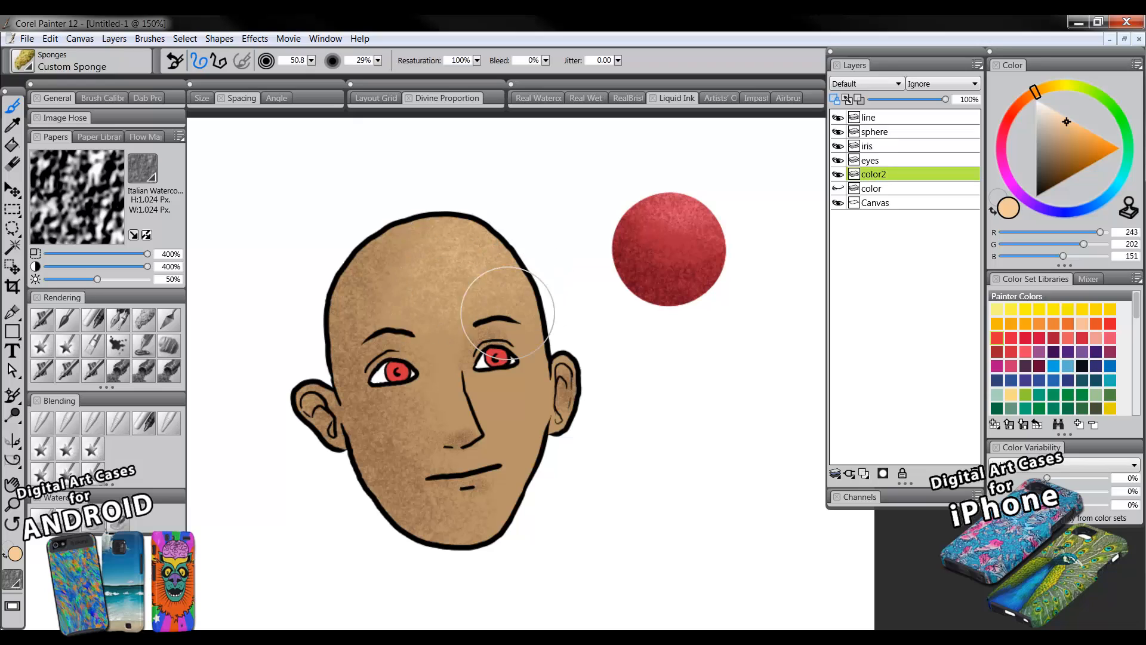
key("bracketleft")
key("bracketleft")
key("bracketleft")
key("bracketleft")
key("bracketleft")
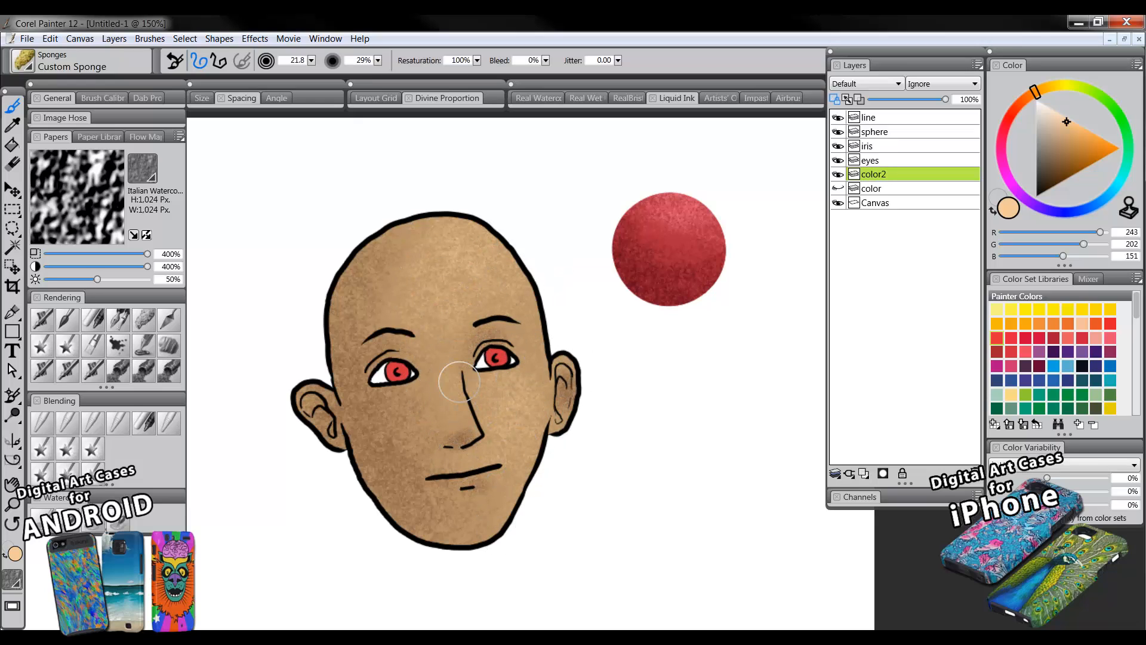
- Paint over the head's sponge texture with flat skin tone (RGB 184, 148, 105) using the Custom Scratchboard pen at size 96.9
left_click(12, 504)
left_click(527, 425, "alt")
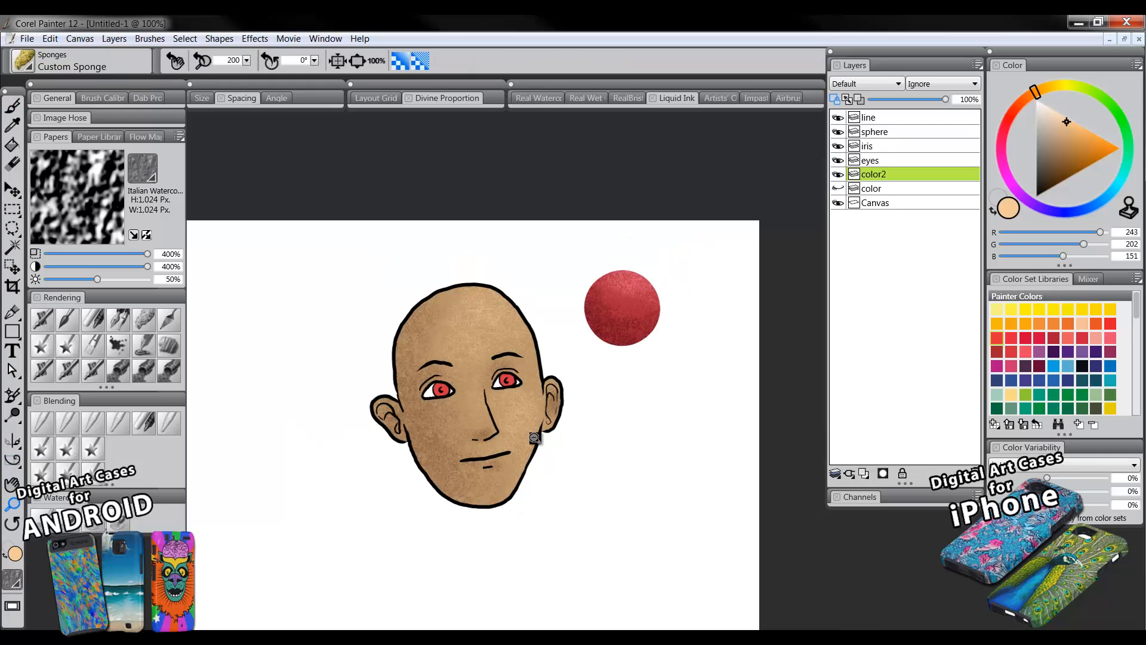
left_click(540, 441, "alt")
left_click(544, 445, "alt")
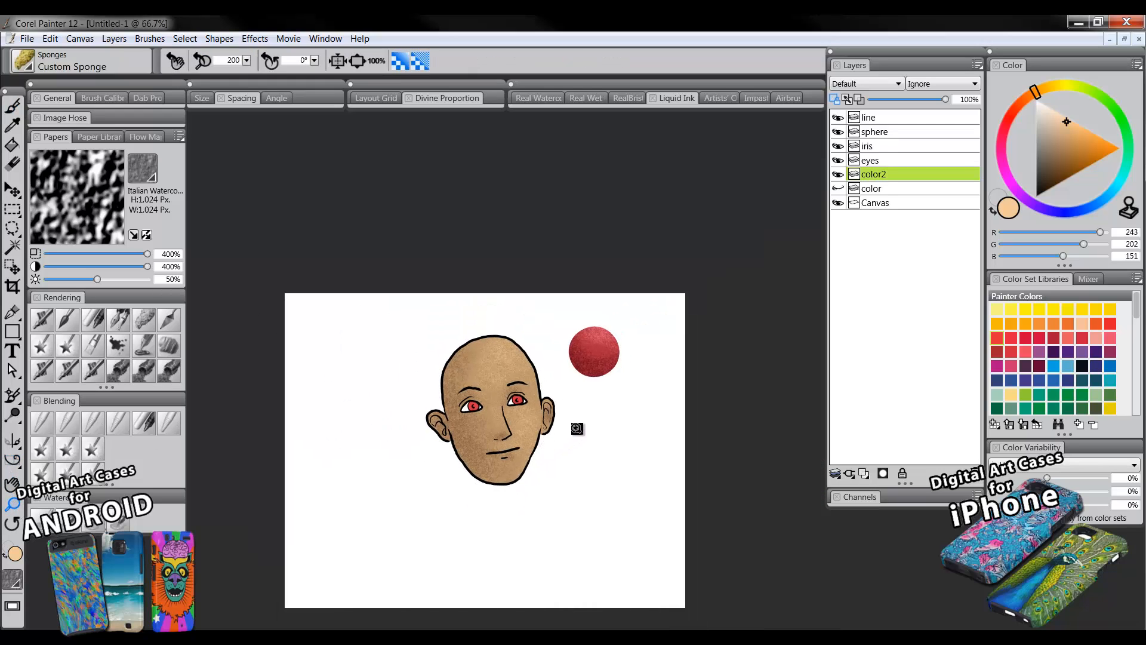
left_click(536, 428)
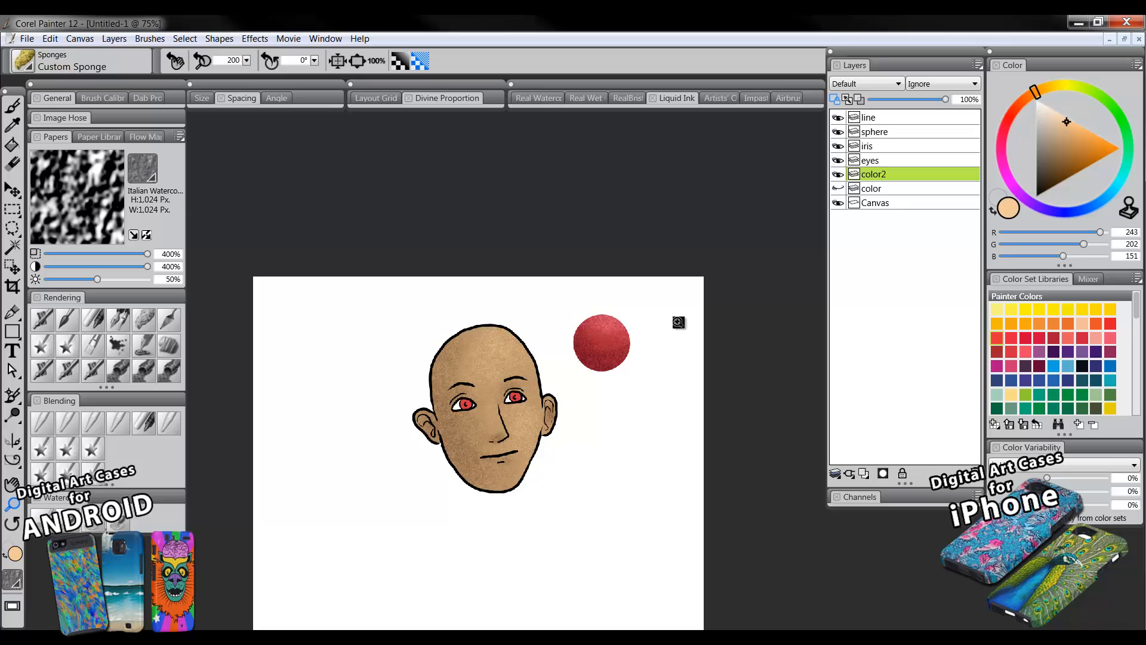
left_click(169, 320)
left_click(507, 373, "alt")
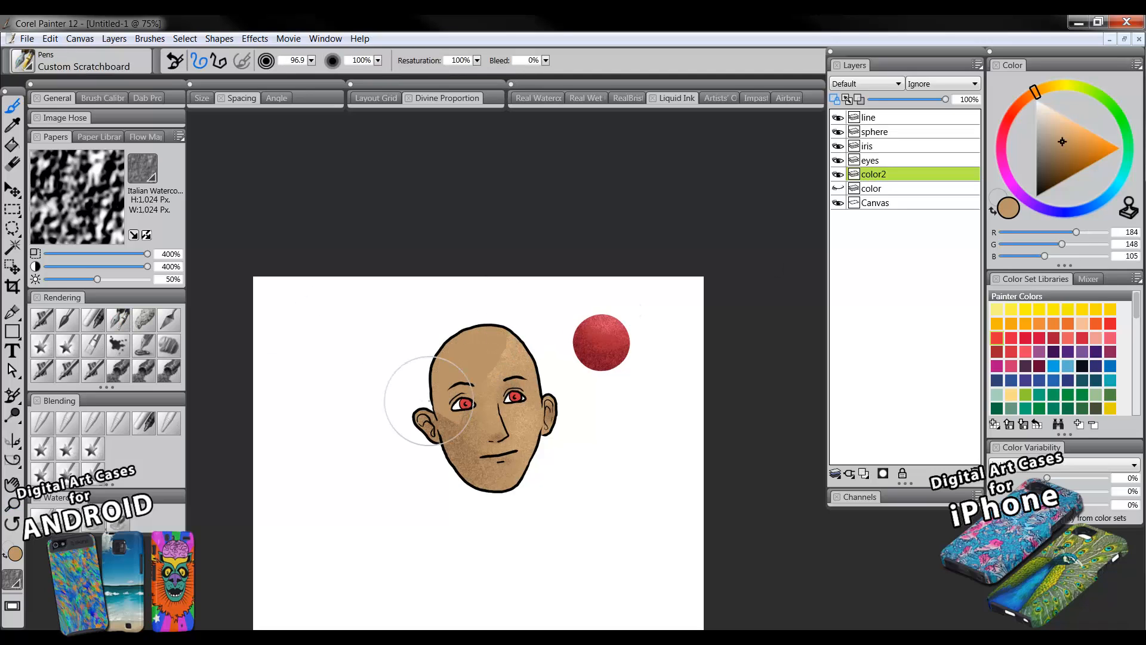
- Paint over the sphere's sponge texture with flat red (RGB 175, 45, 61) on the sphere layer
left_click(874, 131)
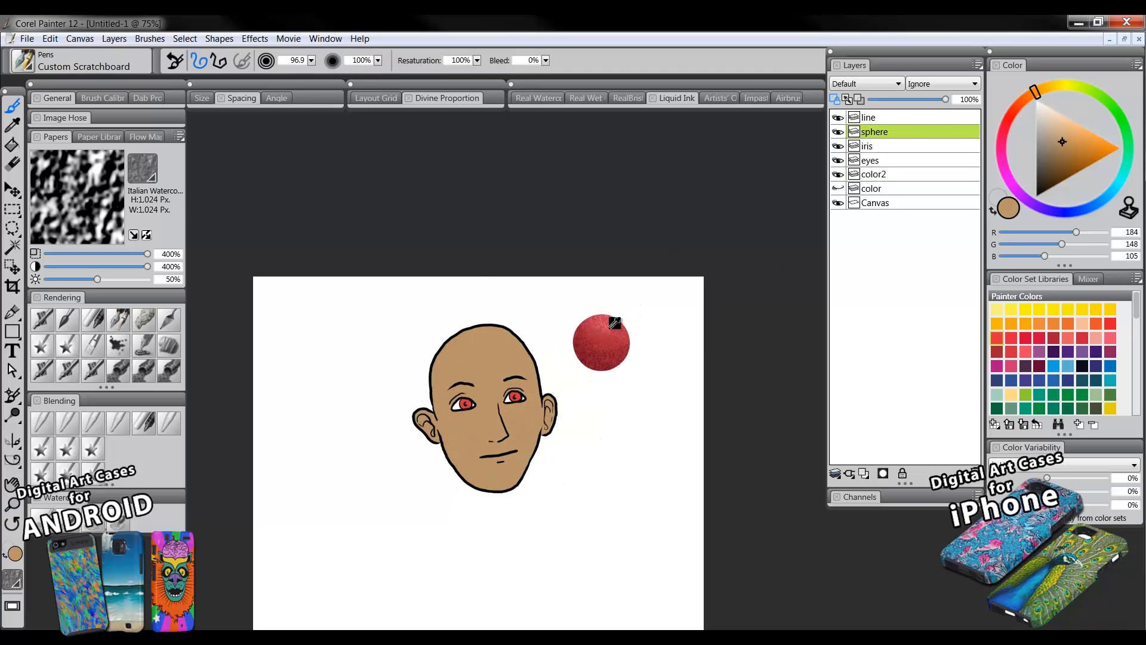
left_click(615, 325, "alt")
left_click_drag(593, 339, 604, 373)
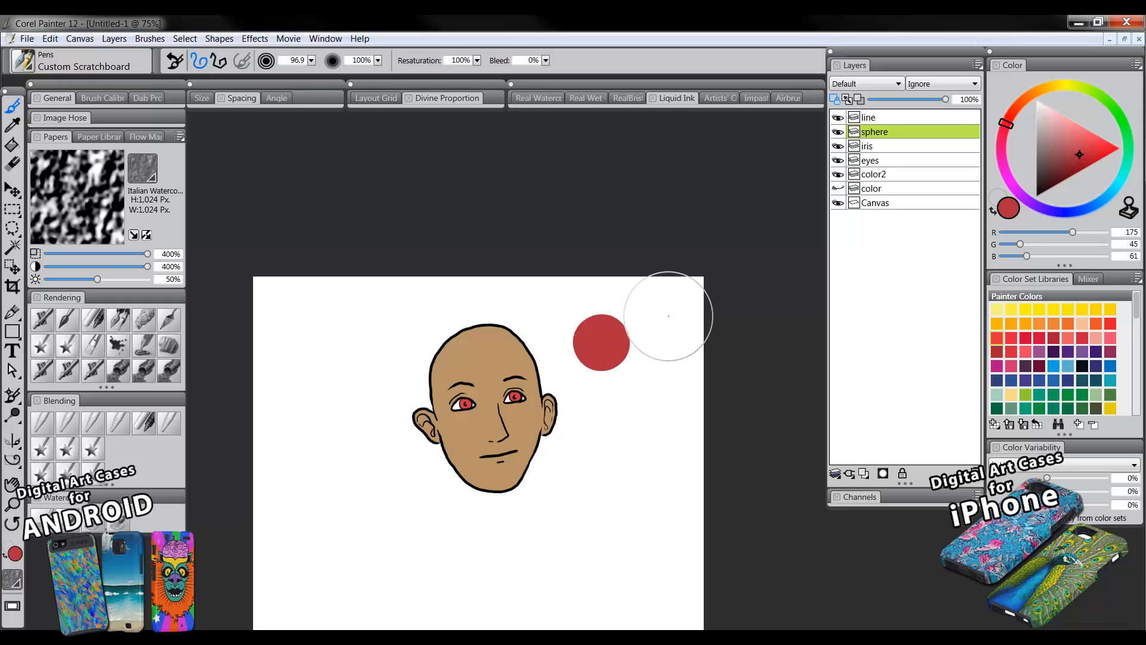
- Shade the left side of the head softly in brown (RGB 143, 107, 79) with the Digital Airbrush at size 168 on the color2 layer
left_click(12, 504)
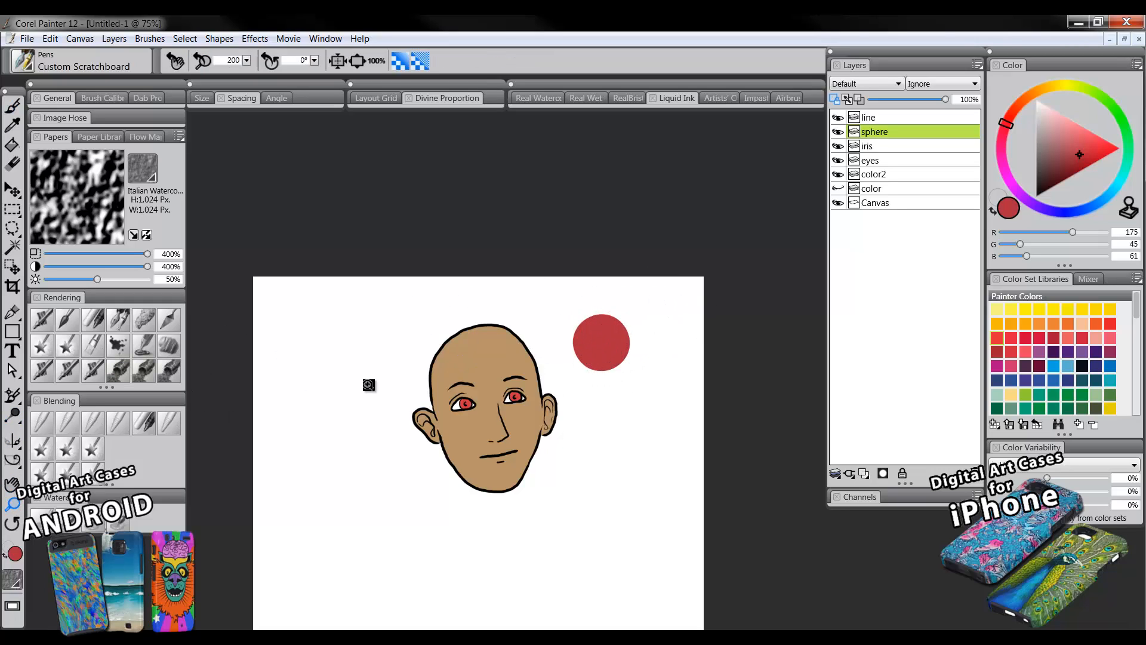
left_click(490, 393)
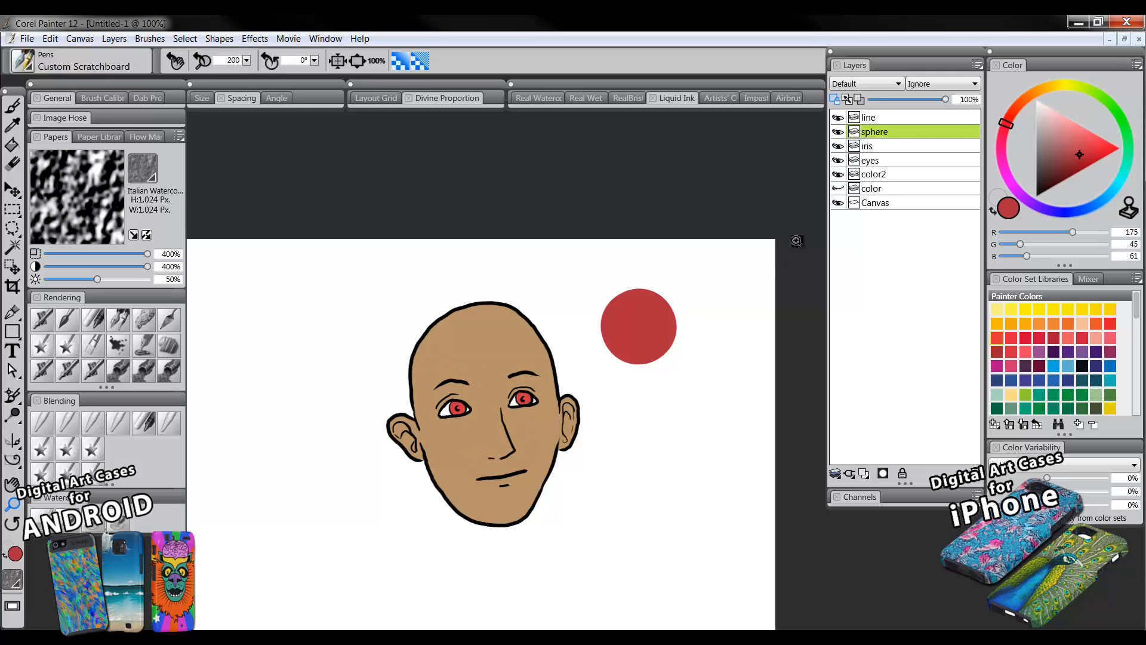
left_click(873, 176)
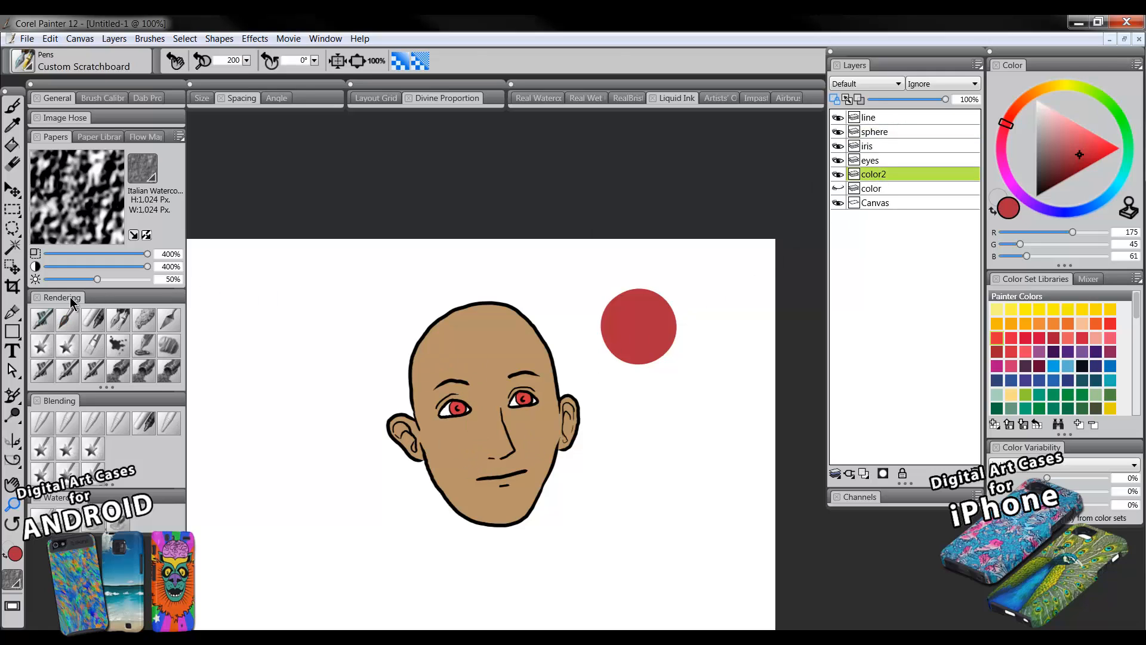
key("b")
left_click(486, 345, "alt")
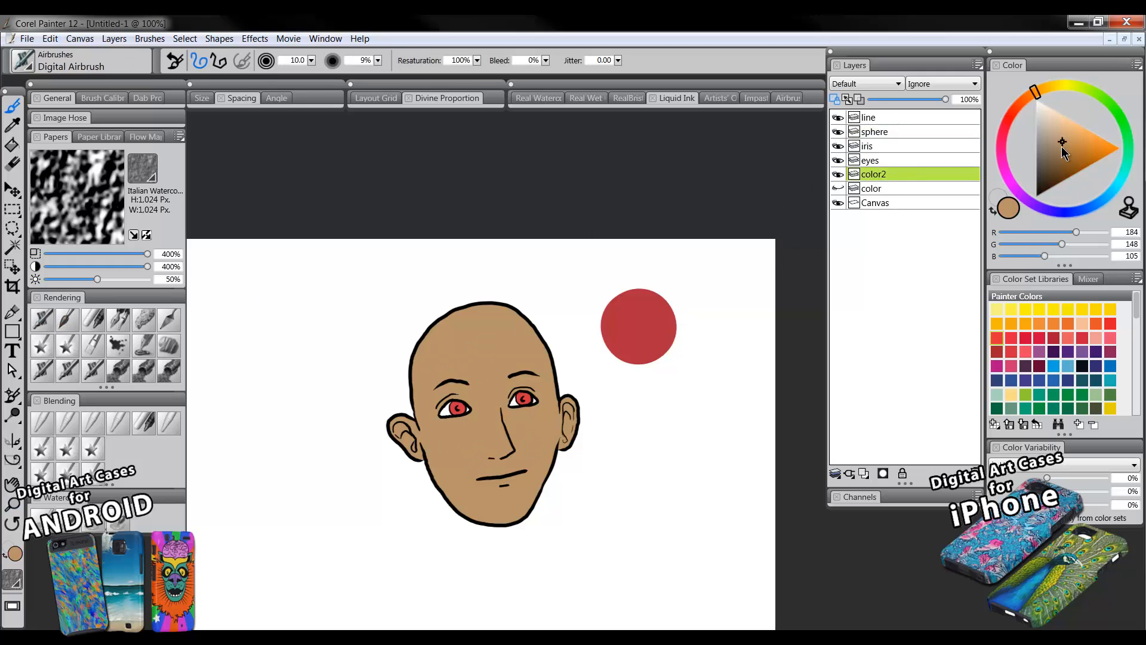
left_click(1030, 97)
left_click_drag(443, 353, 405, 308, "ctrl+alt")
left_click_drag(405, 308, 476, 546)
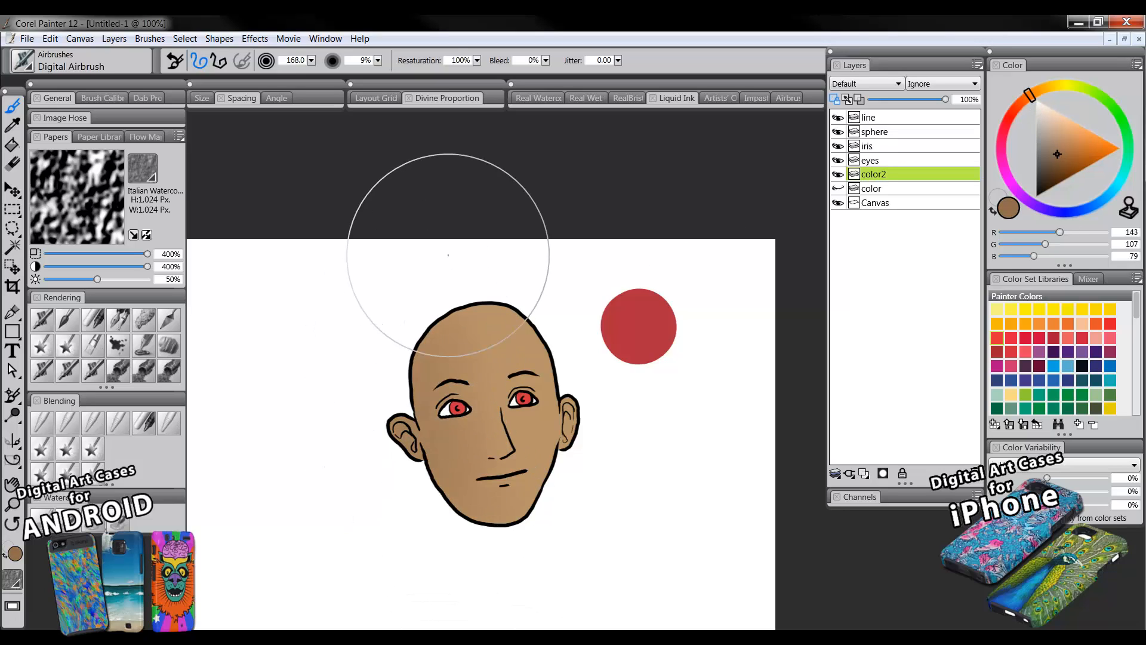
- Lighten the right side of the head softly in light tan (RGB 228, 189, 134) with the airbrush at size 111
left_click(1068, 128)
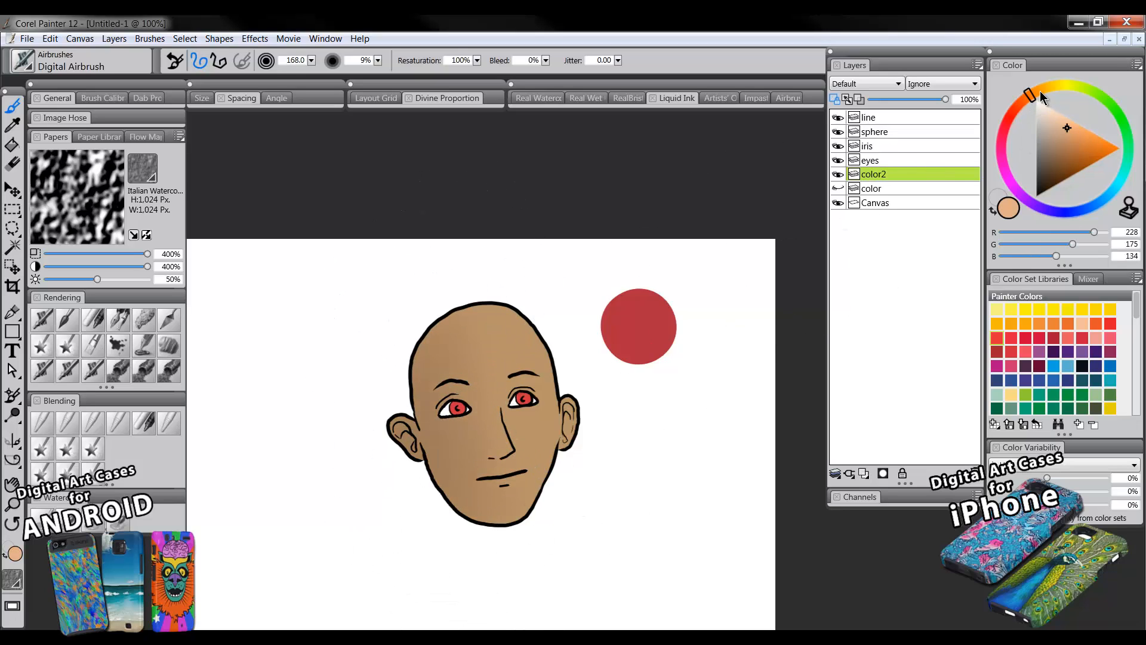
left_click(1039, 91)
mouse_move(566, 302)
left_mouse_down("ctrl+alt")
mouse_move(474, 269)
mouse_move(519, 457)
left_mouse_up("ctrl+alt")
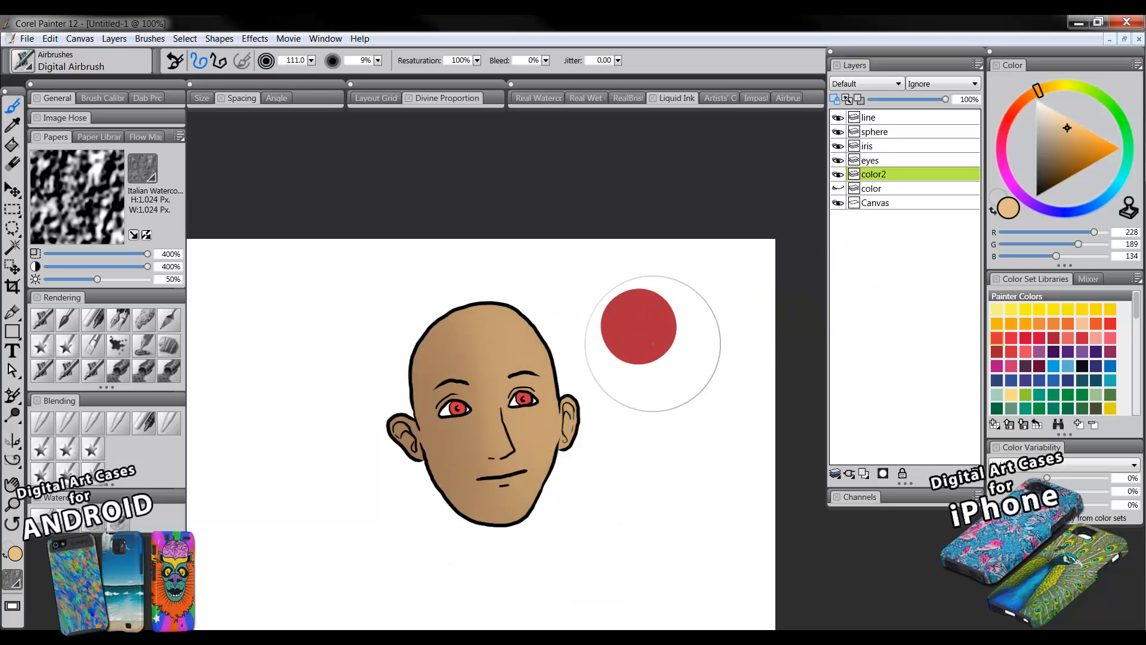
- Select the content of the color2 layer and add a new layer above it set to Multiply, with blue (RGB 62, 87, 156) as paint color
right_click(873, 174)
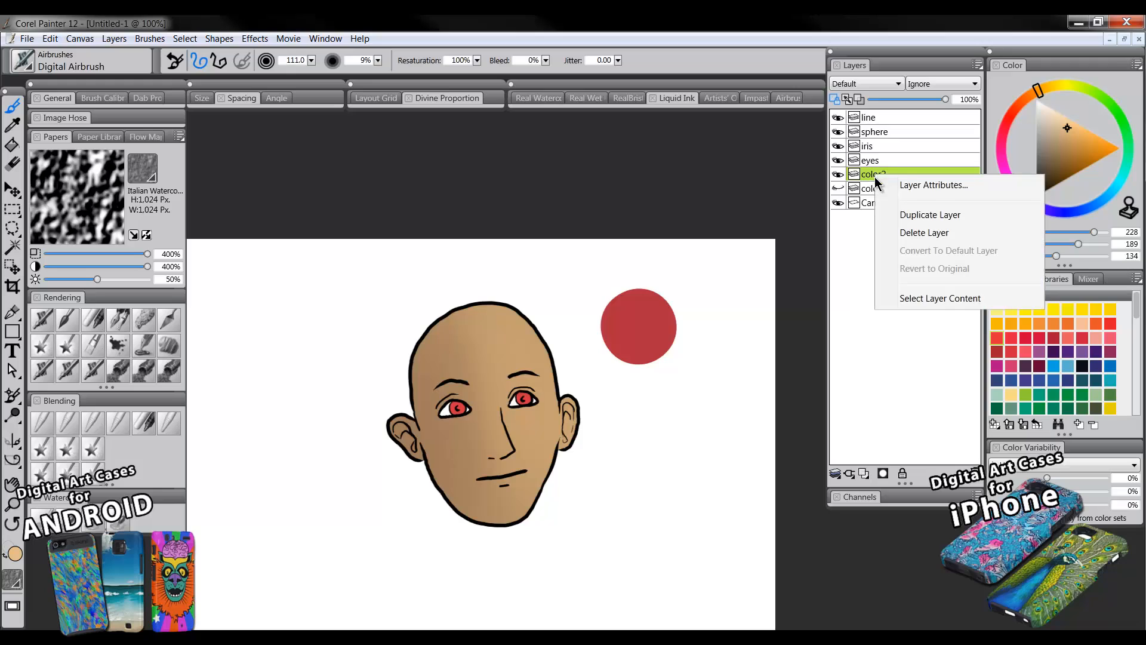
left_click(919, 296)
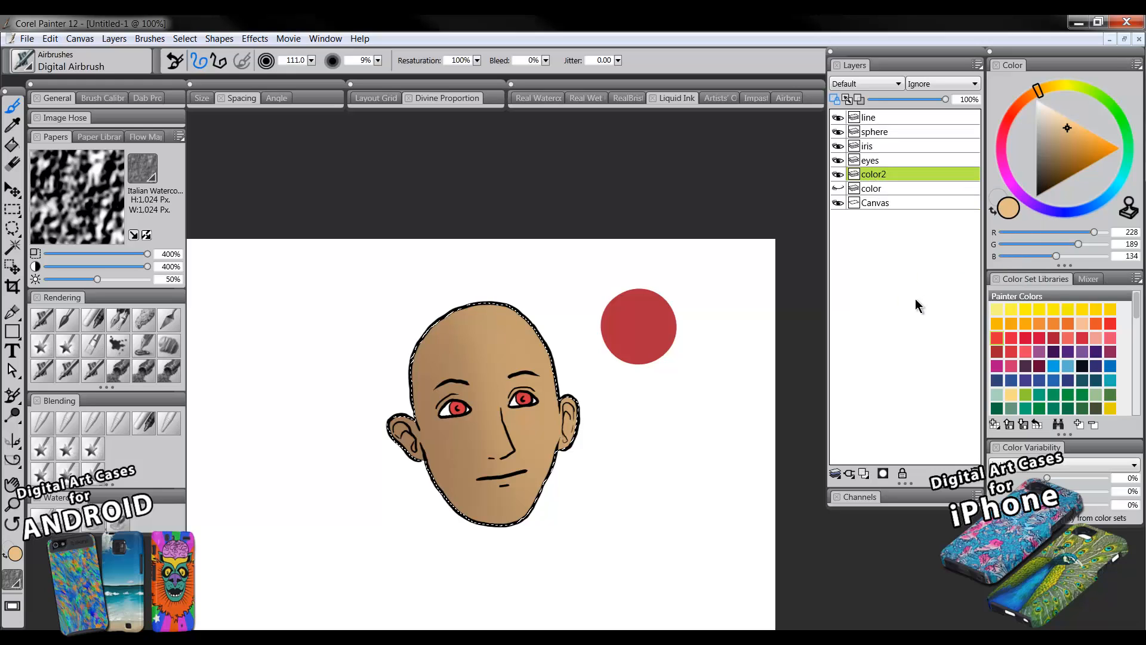
key("ctrl+d")
left_click(864, 473)
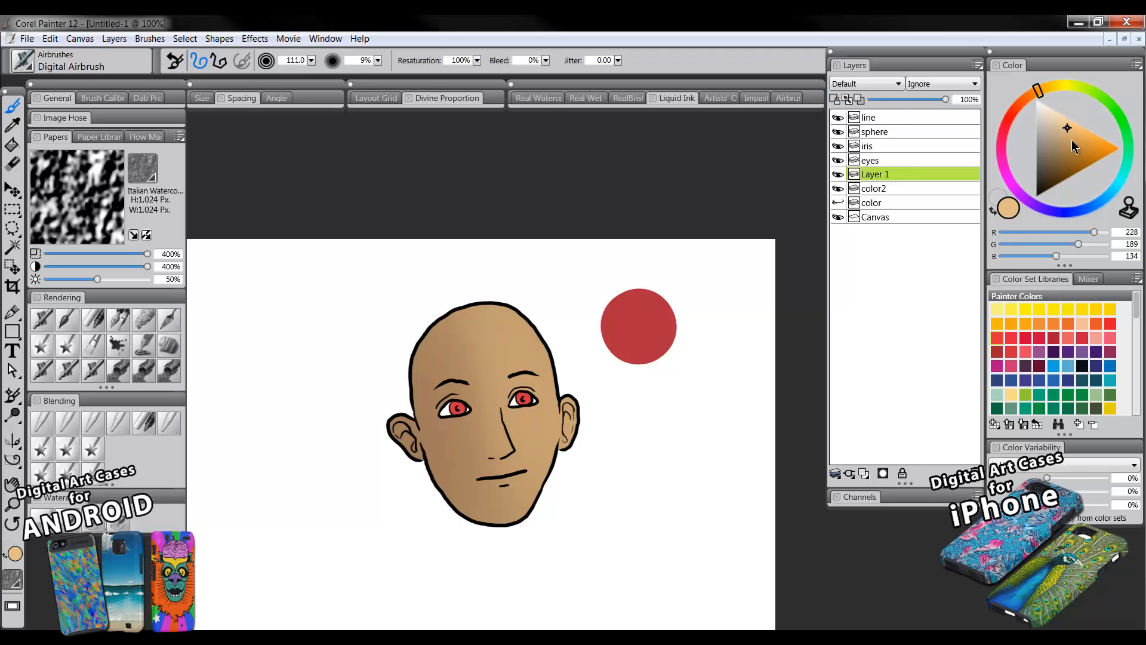
left_click(1079, 209)
left_click(1067, 156)
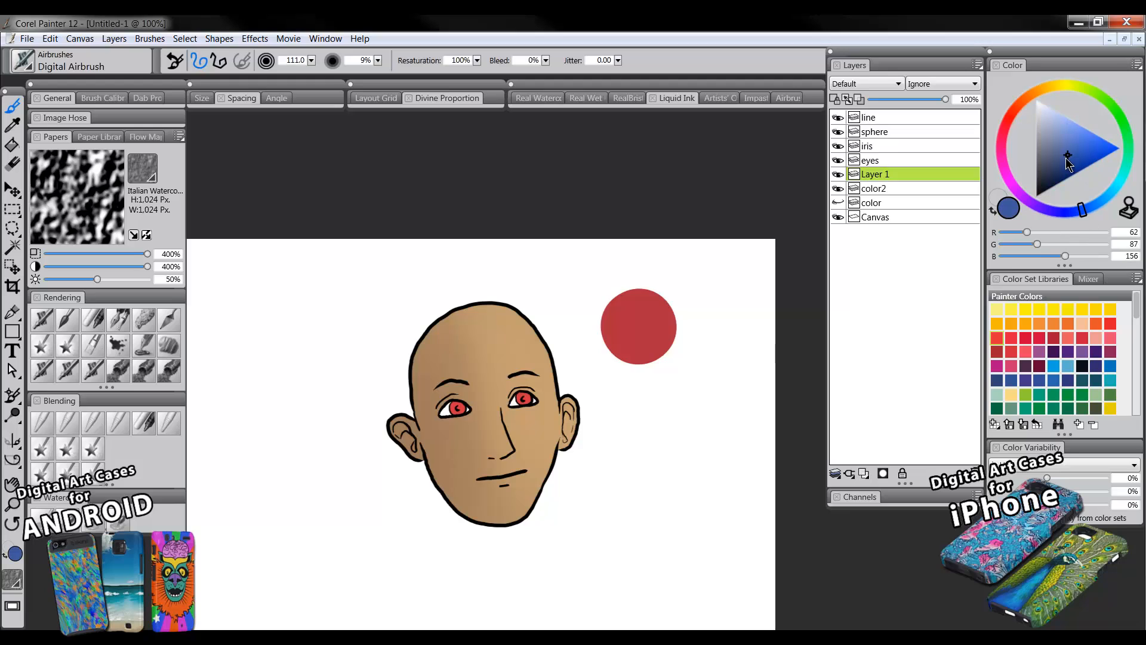
left_click(860, 84)
left_click(862, 195)
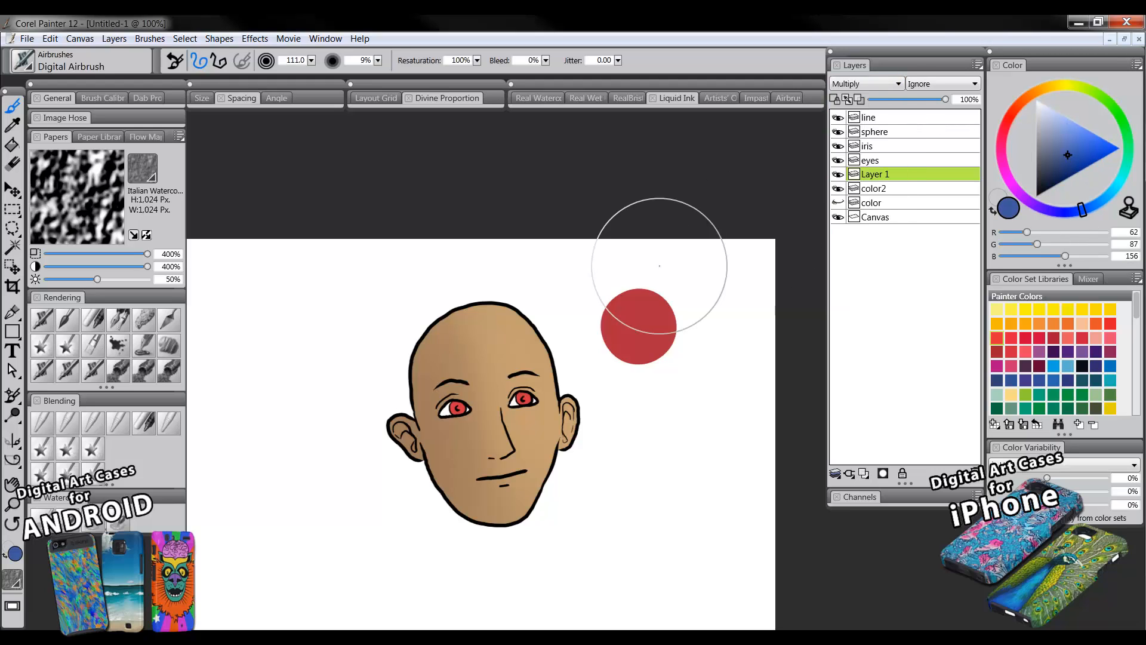
- Tint the whole head light blue (RGB 161, 181, 237) on the Multiply layer at size 111, undoing a first darker blue tint
mouse_move(442, 335)
left_mouse_down()
mouse_move(421, 322)
mouse_move(434, 423)
mouse_move(449, 434)
mouse_move(444, 327)
mouse_move(500, 439)
mouse_move(512, 286)
mouse_move(556, 491)
mouse_move(451, 321)
mouse_move(422, 332)
mouse_move(395, 398)
mouse_move(483, 532)
left_mouse_up()
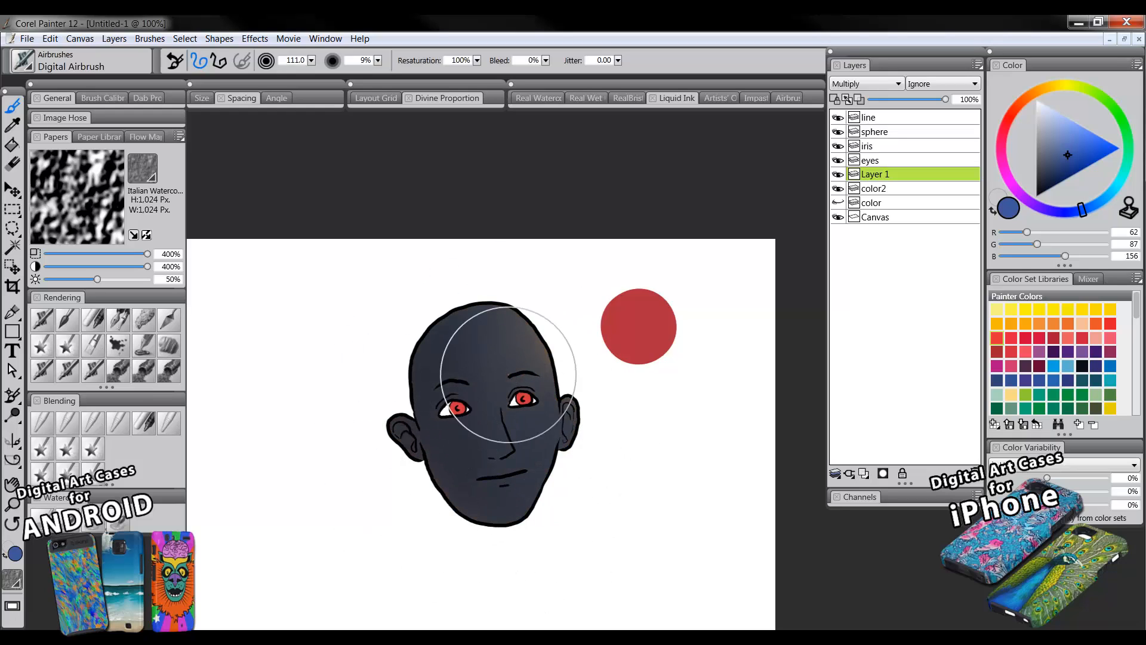
left_click(1062, 122)
key("ctrl+z")
mouse_move(454, 311)
left_mouse_down()
mouse_move(484, 300)
mouse_move(549, 352)
mouse_move(566, 471)
mouse_move(473, 422)
left_mouse_up()
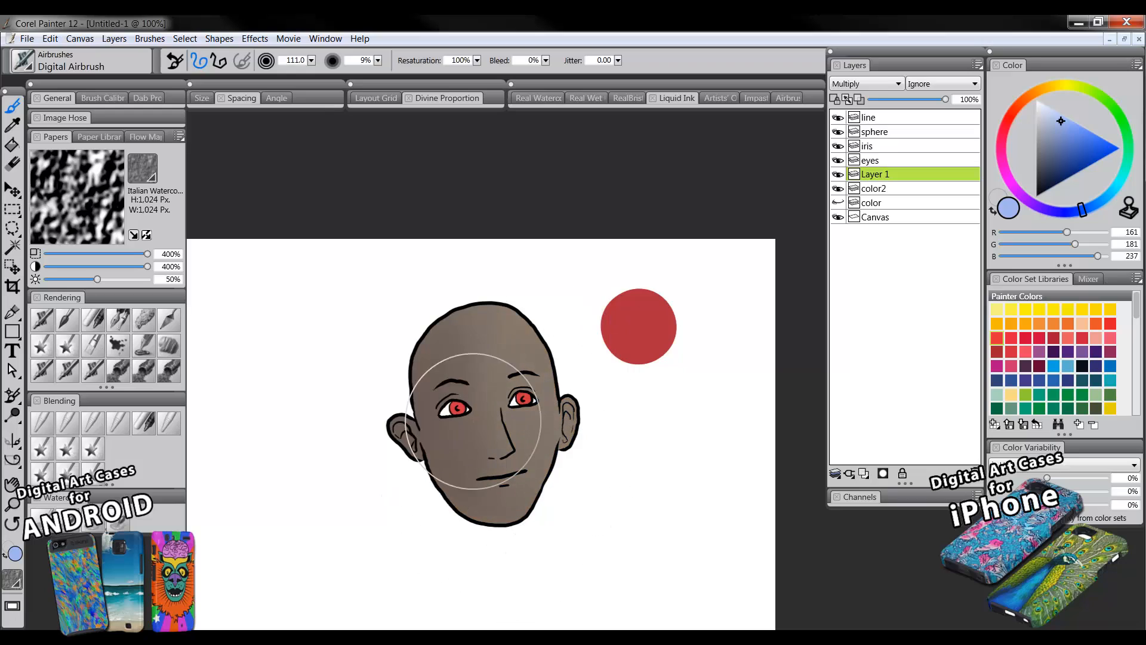
- Paint white on the Multiply layer to clear the tint from the right side of the face, using a smaller brush around the nose
left_click(1067, 124)
left_click(1037, 97)
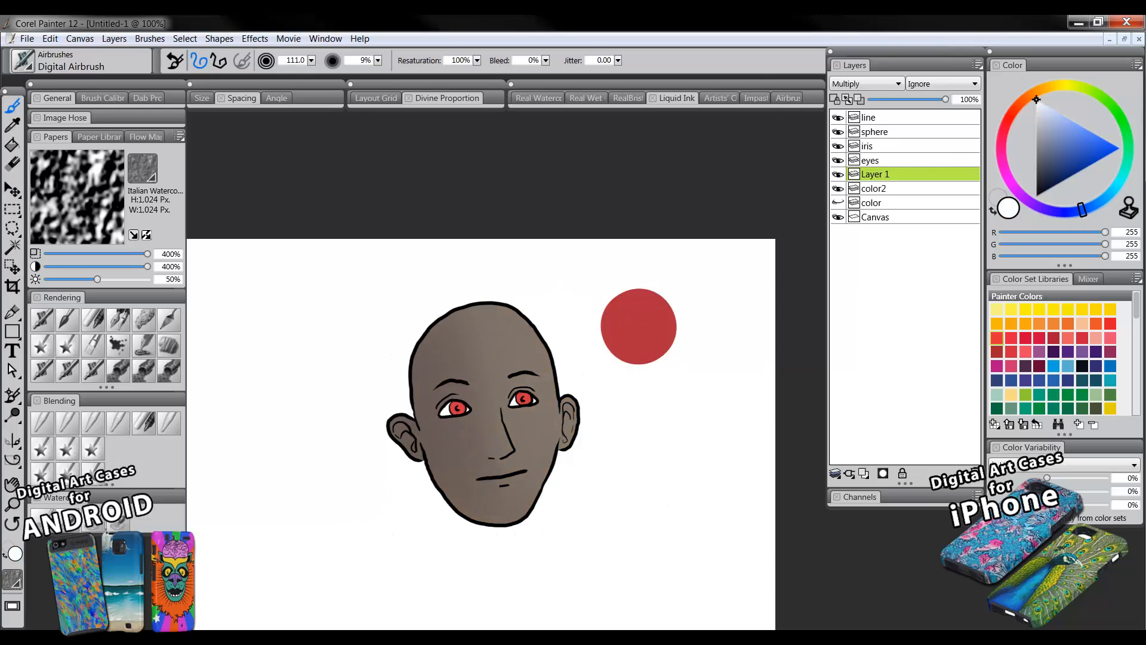
mouse_move(525, 302)
left_mouse_down()
mouse_move(565, 455)
mouse_move(499, 273)
mouse_move(545, 505)
left_mouse_up()
key("bracketleft")
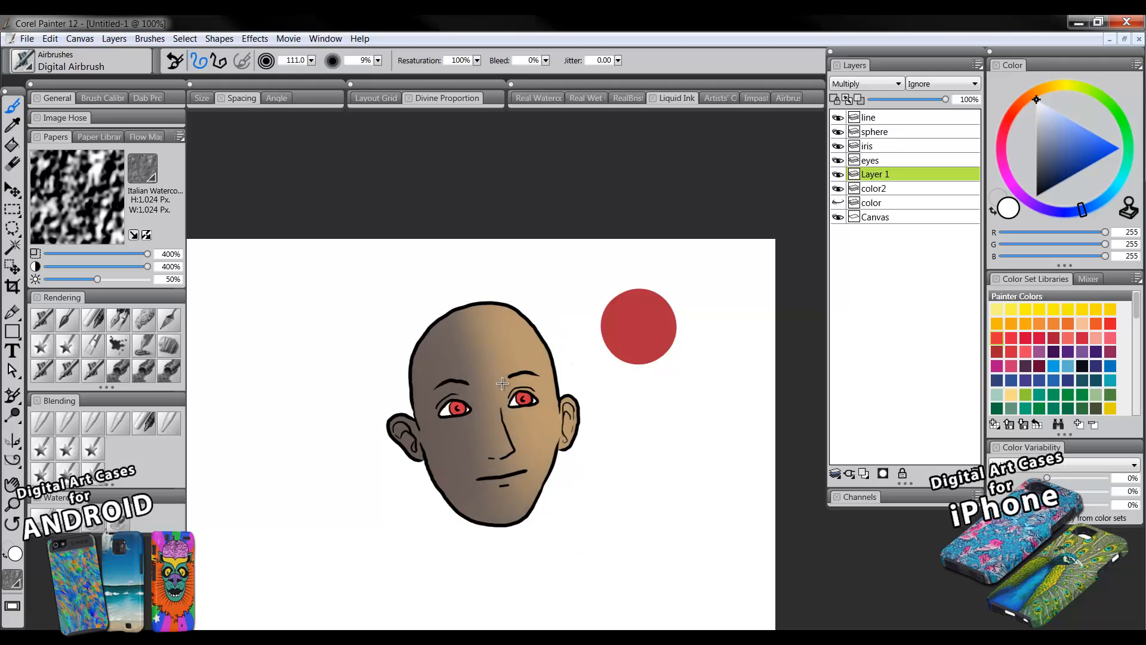
left_click_drag(503, 384, 495, 429)
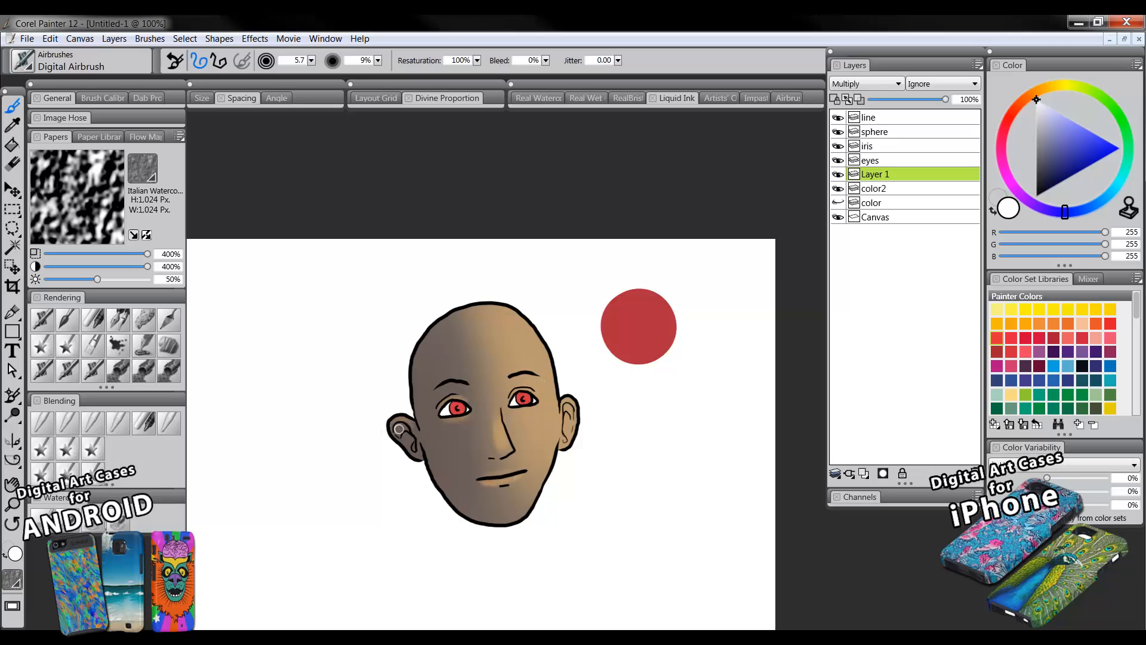
- Deepen the shadows around the eyes, left cheek and jaw in sampled gray-brown (RGB 109, 95, 90) at sizes 8.6 to 11.3
left_click(563, 408, "alt")
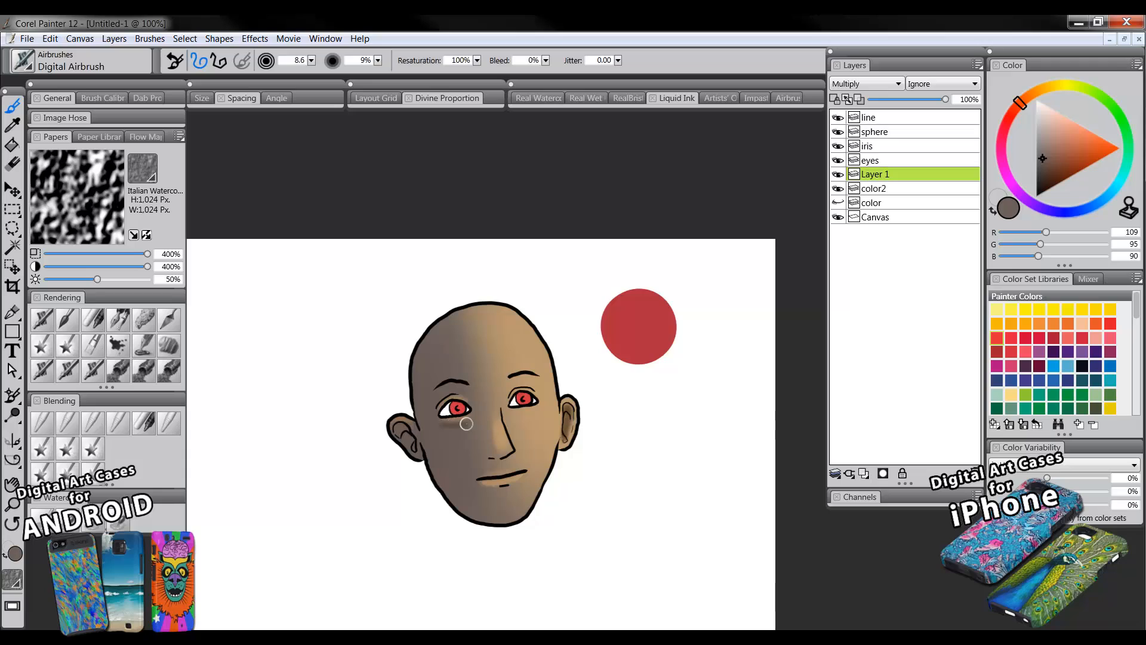
left_click_drag(444, 428, 453, 435)
mouse_move(427, 388)
left_mouse_down()
mouse_move(430, 417)
mouse_move(450, 326)
mouse_move(434, 379)
left_mouse_up()
mouse_move(429, 459)
left_mouse_down()
mouse_move(450, 504)
mouse_move(424, 466)
mouse_move(481, 518)
mouse_move(459, 465)
mouse_move(481, 519)
left_mouse_up()
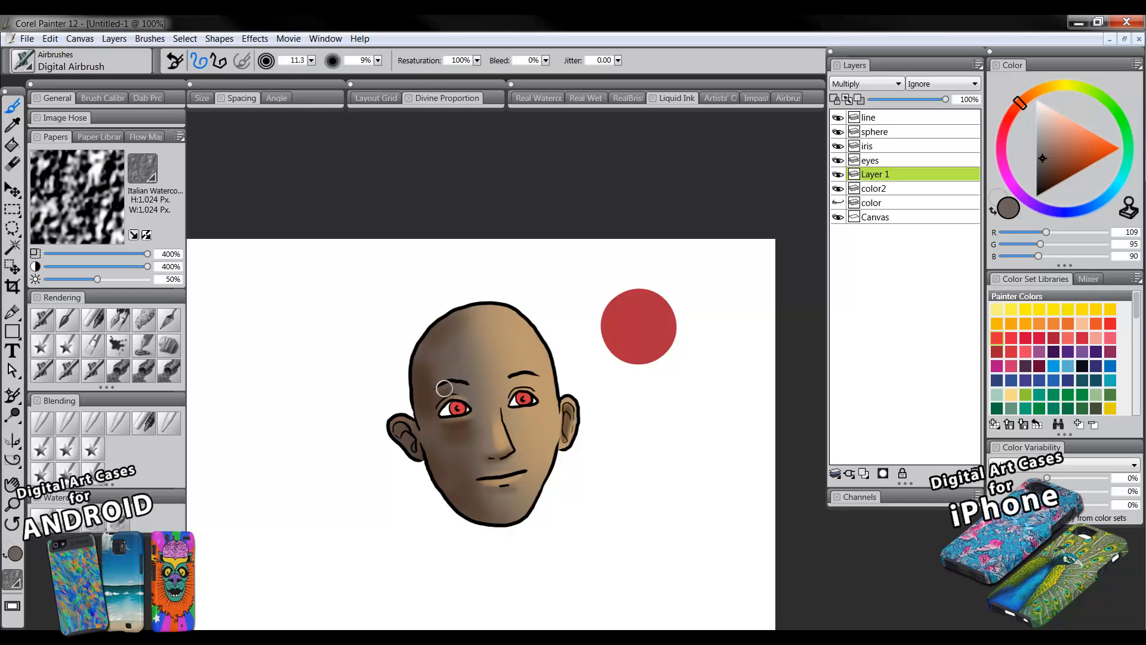
mouse_move(513, 387)
left_mouse_down()
mouse_move(523, 387)
mouse_move(514, 380)
left_mouse_up()
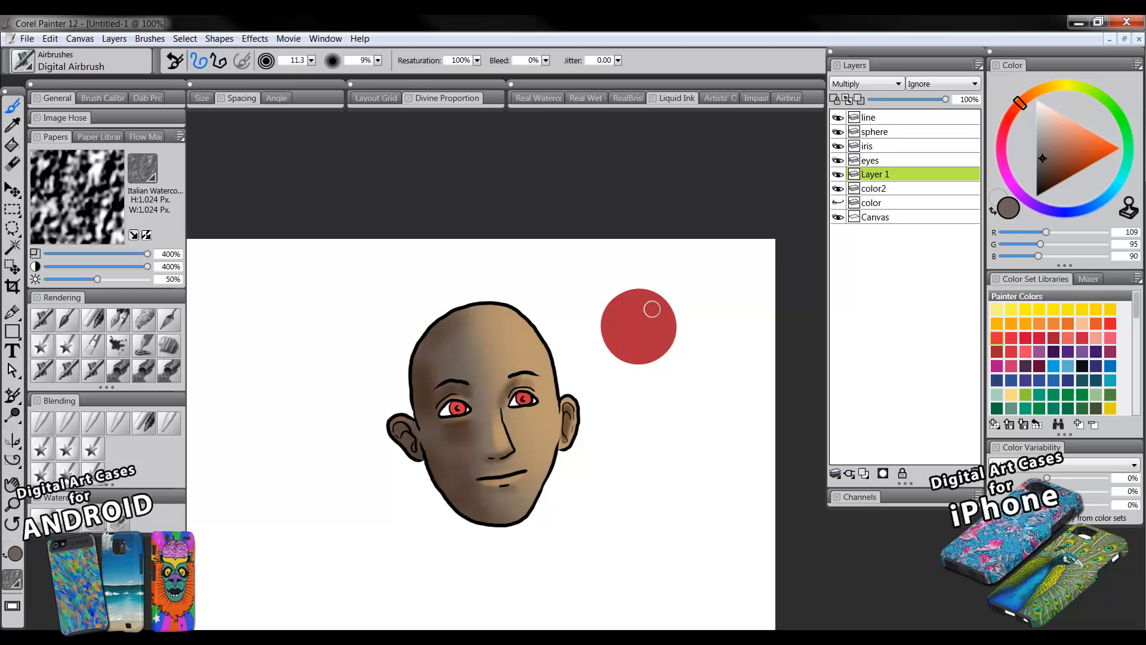
- Toggle the visibility of Layer 1 repeatedly to compare the head with and without the Multiply shading
left_click(839, 175)
left_click(839, 174)
left_click(842, 175)
left_click(843, 178)
left_click(844, 179)
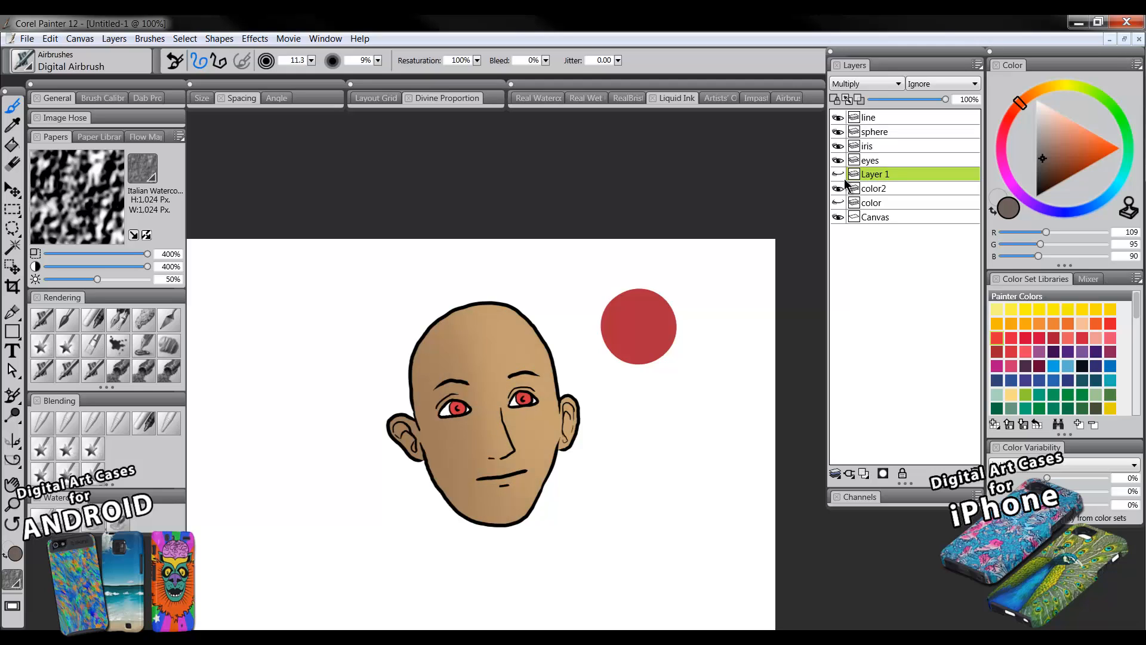
double_click(845, 180)
left_click(710, 467)
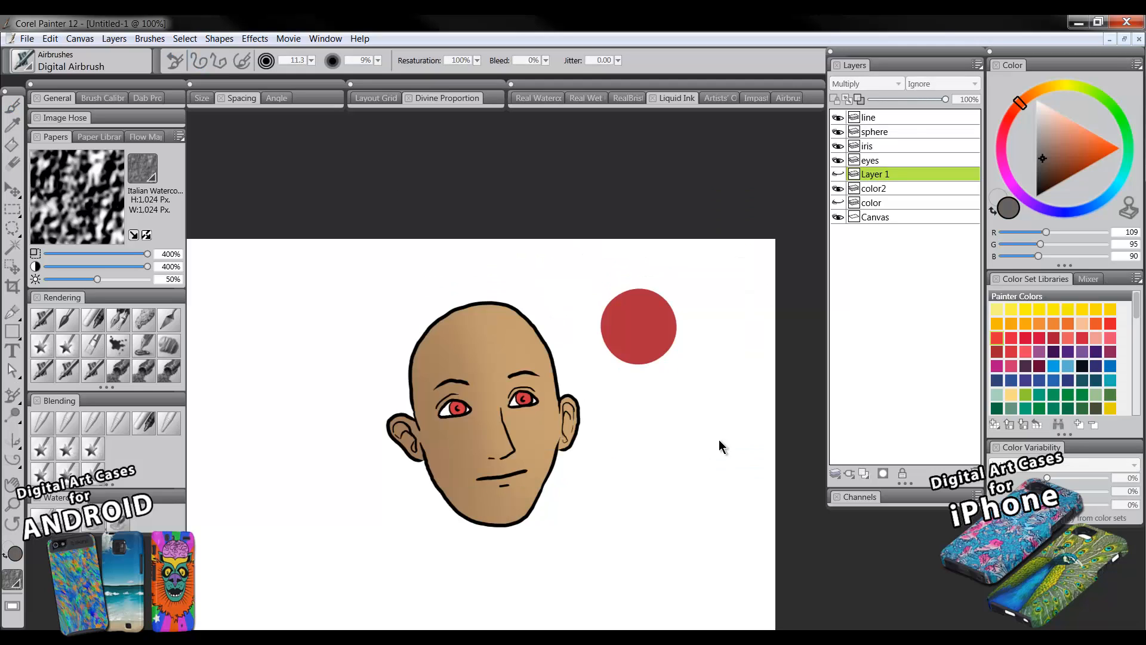
left_click(840, 174)
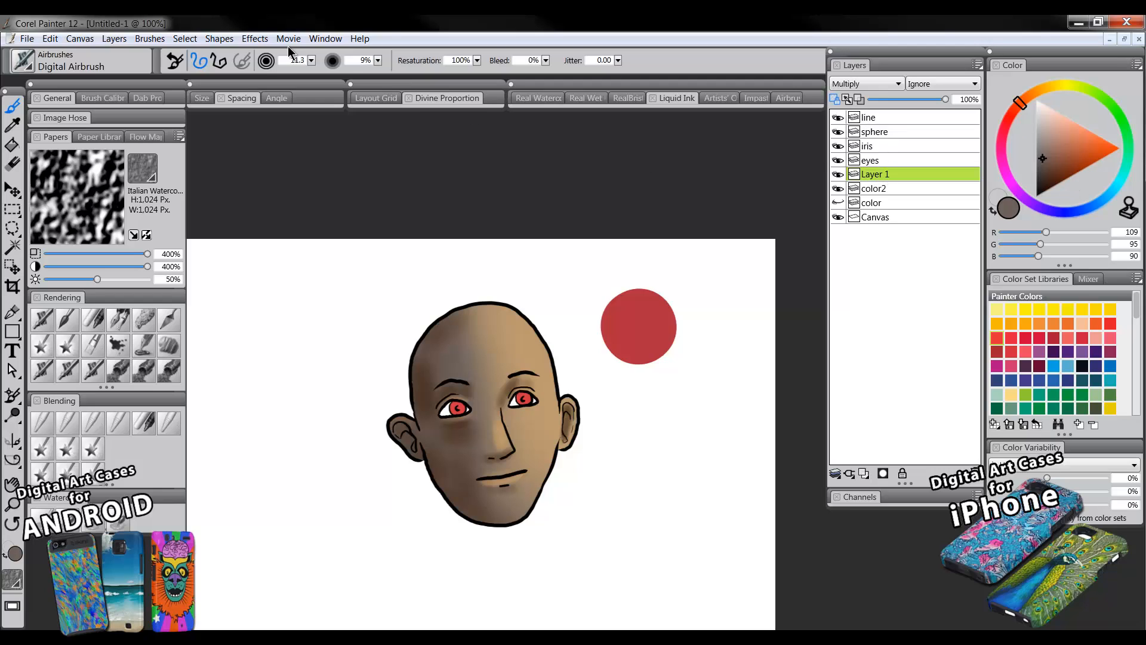
- Shift the hue of the shading on Layer 1 to a warmer reddish tone with Adjust Colors
left_click(259, 39)
mouse_move(289, 99)
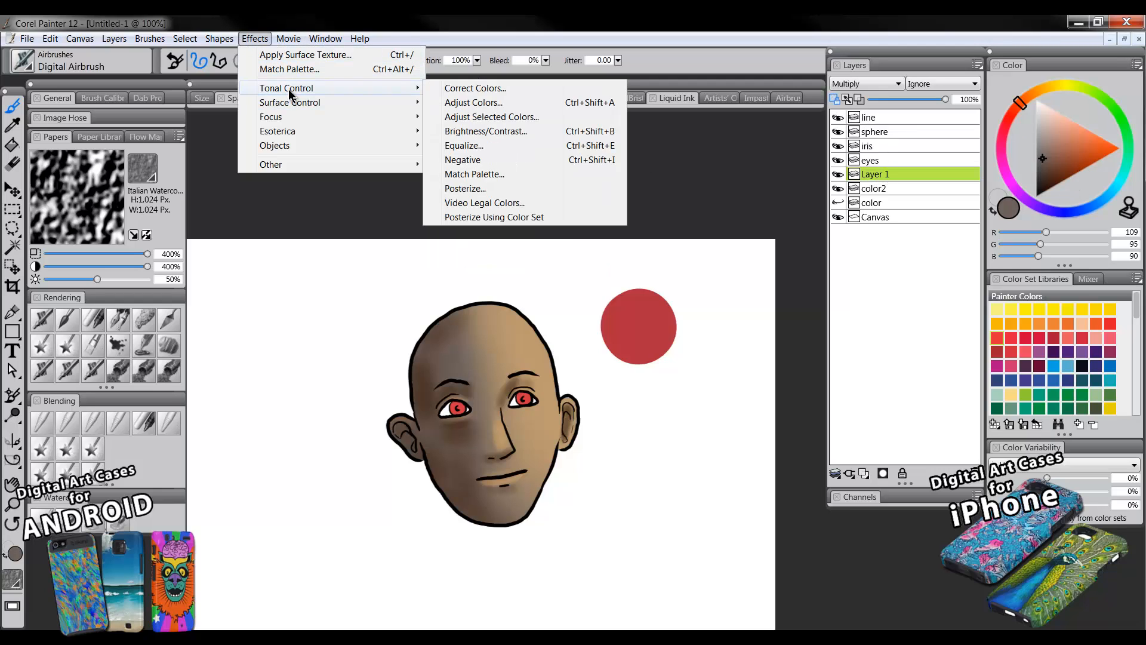
left_click(481, 105)
left_click_drag(649, 270, 860, 174)
left_click_drag(815, 223, 873, 225)
left_click(816, 306)
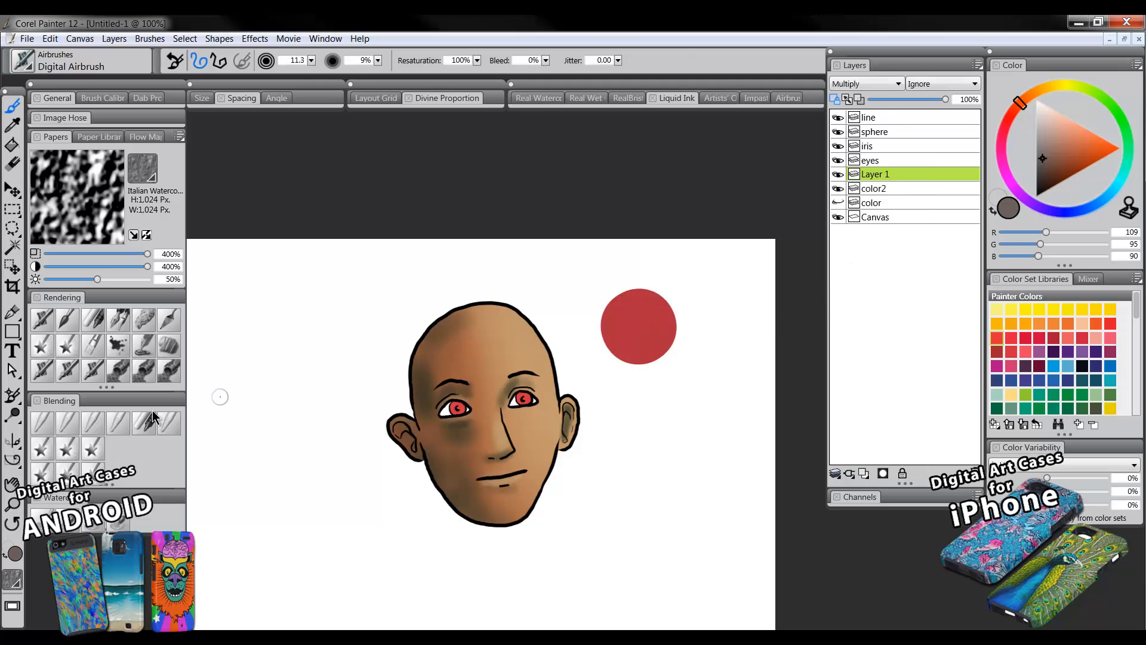
- Soften the shading around the eyes and left cheek with the Diffuse Blur blender at sizes 14.2 to 20
left_click(92, 421)
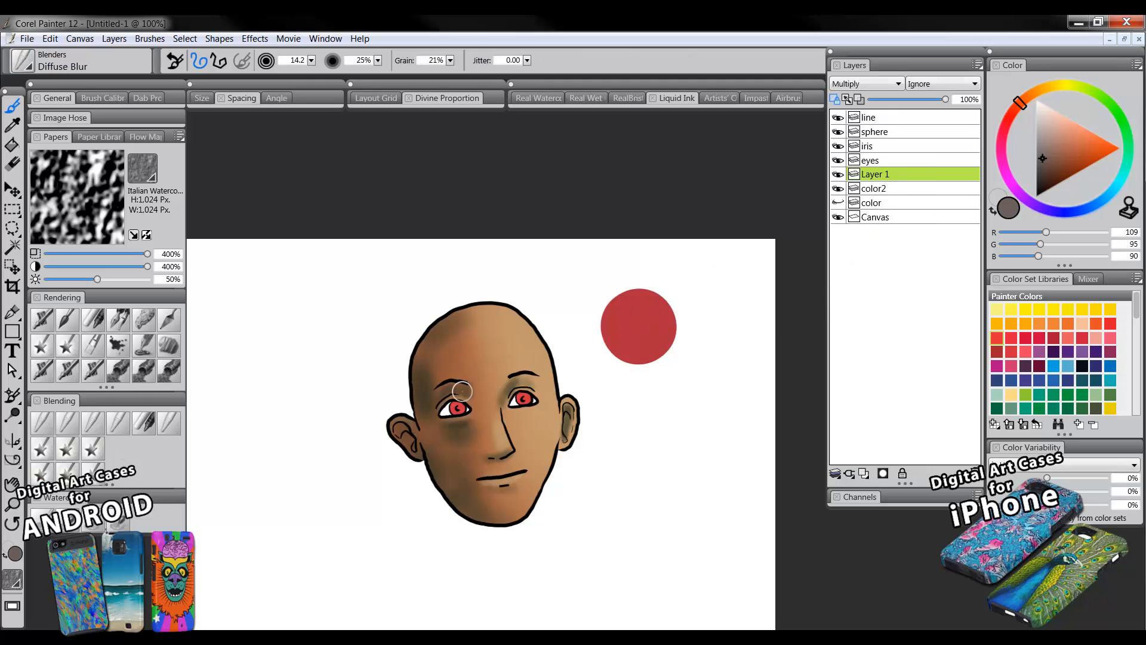
mouse_move(470, 425)
left_mouse_down()
mouse_move(443, 434)
mouse_move(471, 424)
left_mouse_up()
mouse_move(431, 377)
left_mouse_down()
mouse_move(436, 440)
mouse_move(483, 493)
mouse_move(492, 448)
mouse_move(466, 437)
left_mouse_up()
left_click_drag(503, 389, 502, 382)
- Merge Layer 1 with the color2 layer and toggle the merged layer's visibility to check it
left_click(885, 188, "shift")
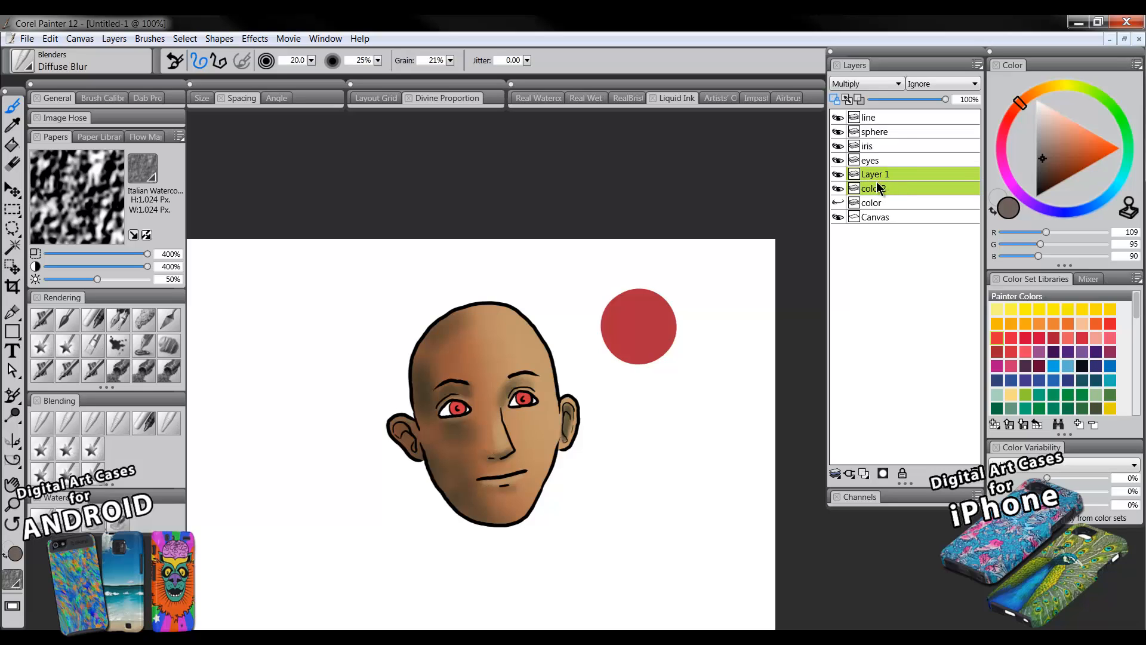
key("ctrl+e")
left_click(880, 175)
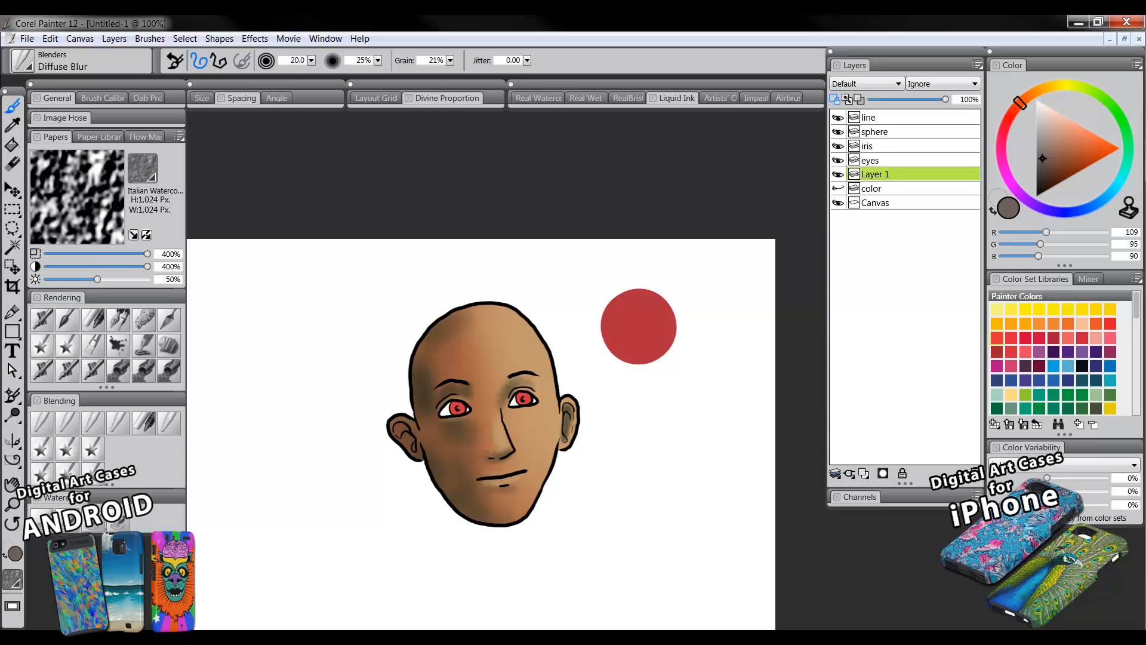
left_click(841, 175)
left_click(841, 175)
left_click(841, 175)
left_click(841, 175)
- Blend the forehead and left cheek with the Coarse Oily Blender at size 19.1, reducing the paper texture to 217% scale and 200% contrast
left_click(93, 423)
mouse_move(444, 335)
left_mouse_down()
mouse_move(473, 322)
mouse_move(462, 358)
mouse_move(442, 351)
mouse_move(433, 374)
mouse_move(469, 344)
mouse_move(478, 365)
mouse_move(494, 335)
mouse_move(475, 324)
mouse_move(505, 326)
mouse_move(517, 350)
mouse_move(431, 391)
mouse_move(473, 388)
mouse_move(454, 433)
mouse_move(479, 421)
mouse_move(457, 448)
mouse_move(439, 446)
mouse_move(467, 459)
left_mouse_up()
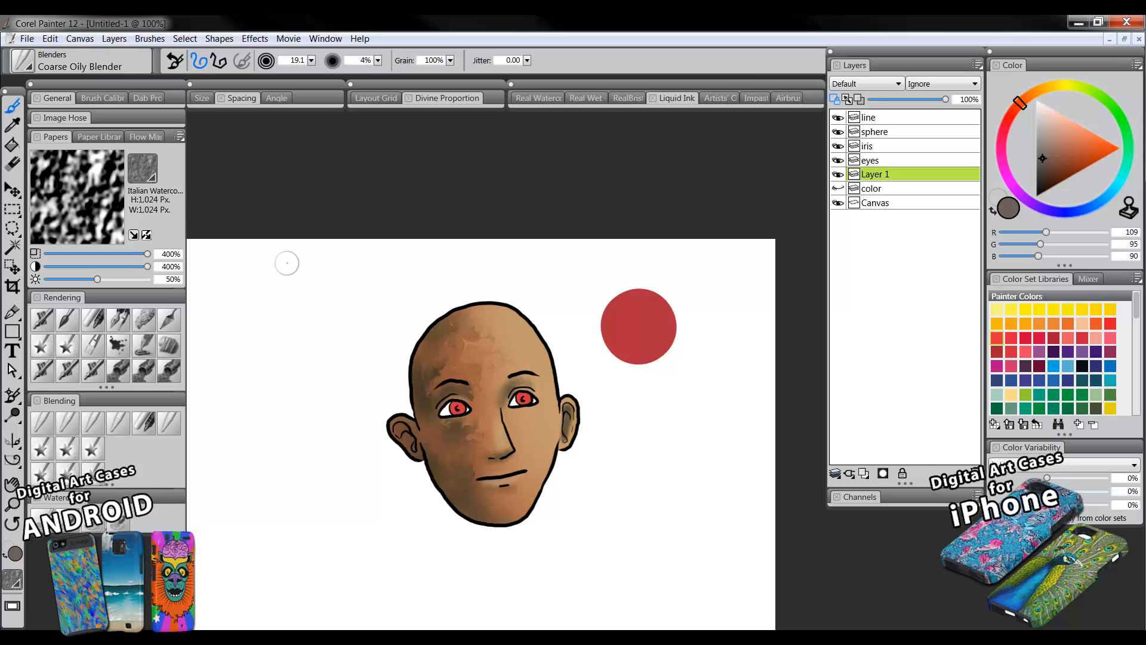
left_click(97, 267)
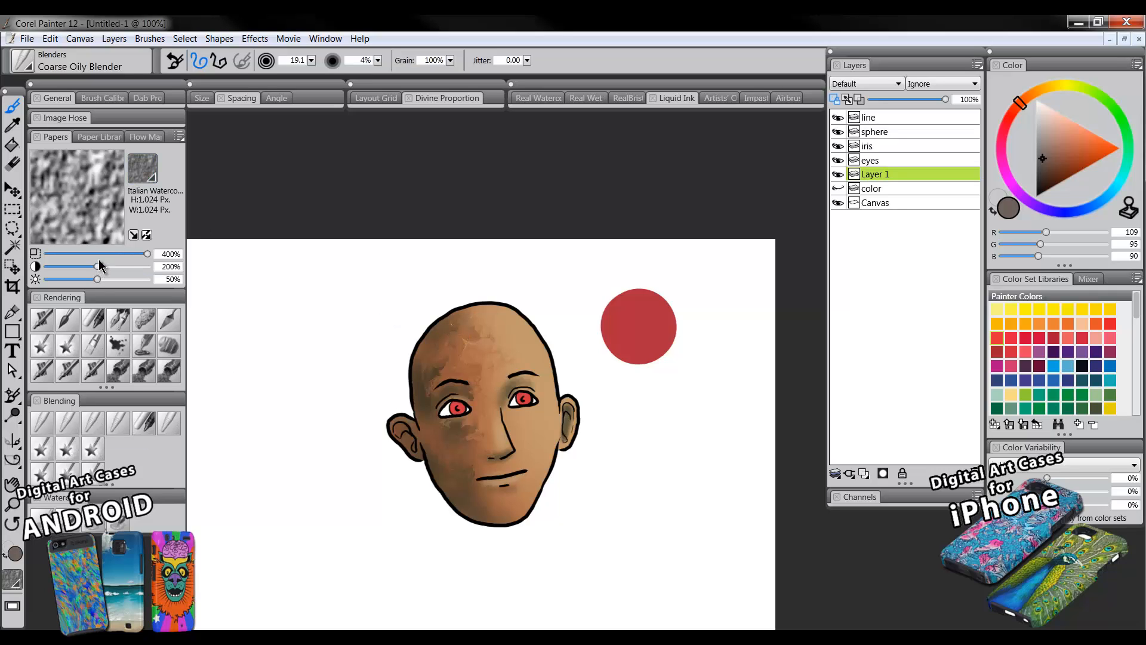
left_click(98, 254)
mouse_move(458, 350)
left_mouse_down()
mouse_move(466, 325)
mouse_move(484, 342)
mouse_move(471, 364)
mouse_move(467, 340)
mouse_move(439, 359)
mouse_move(439, 381)
mouse_move(483, 367)
mouse_move(449, 358)
mouse_move(451, 347)
mouse_move(441, 414)
mouse_move(460, 440)
mouse_move(465, 429)
mouse_move(454, 460)
mouse_move(451, 446)
mouse_move(468, 481)
left_mouse_up()
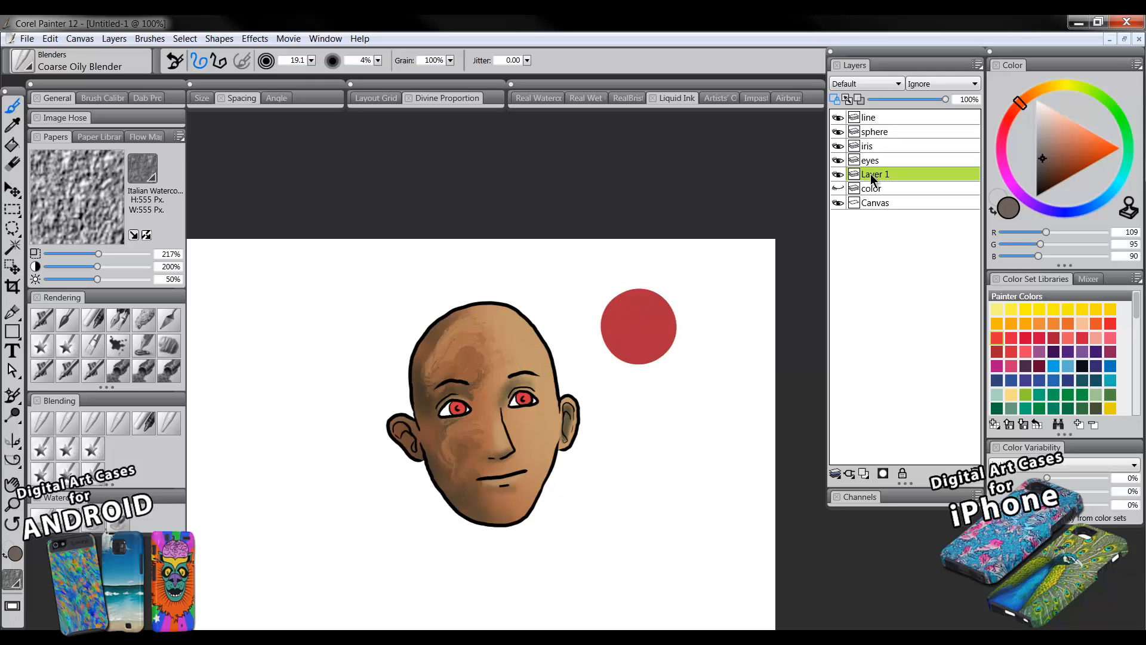
- Cover the whole head with flat dark brown (RGB 45, 26, 25) using the Custom Scratchboard pen at size 96.9
left_click(92, 320)
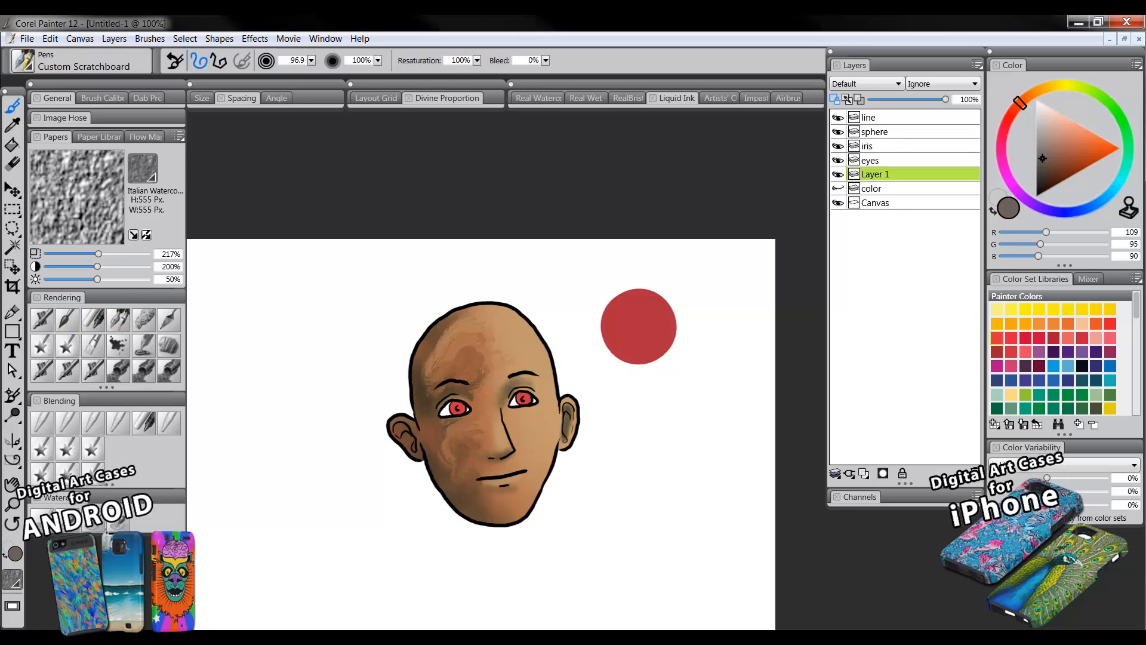
left_click(438, 402, "alt")
left_click(1044, 183)
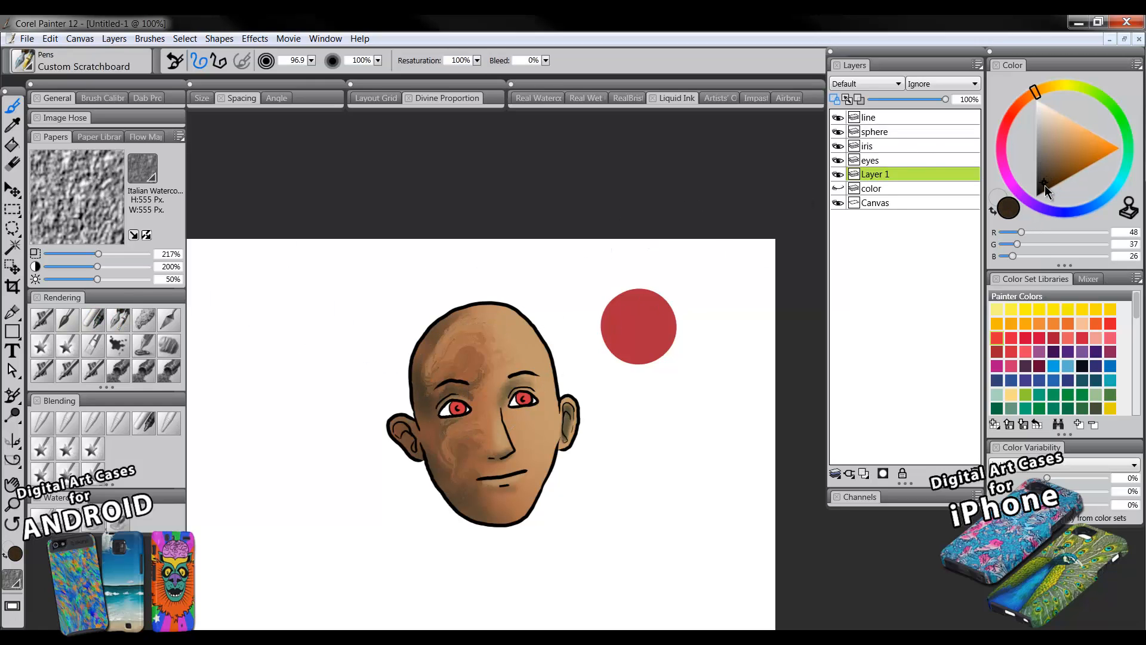
left_click(1016, 113)
mouse_move(584, 263)
left_mouse_down()
mouse_move(474, 300)
mouse_move(527, 371)
mouse_move(470, 522)
left_mouse_up()
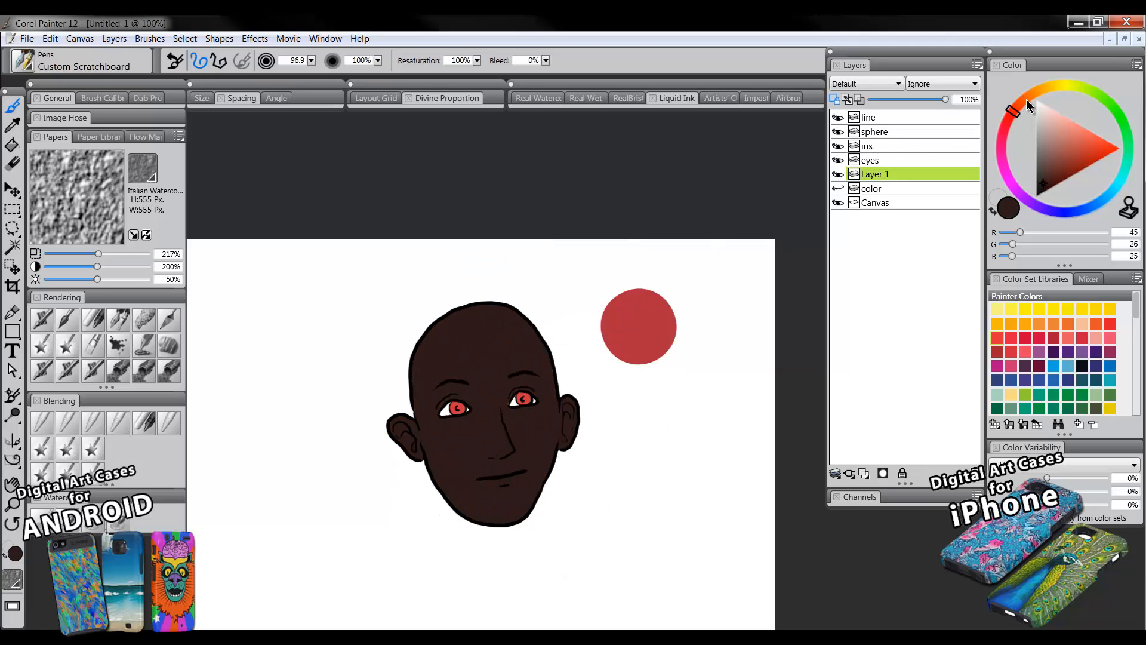
- Airbrush a soft tan highlight (RGB 179, 133, 85) across the forehead of the dark head with the Digital Airbrush
left_click_drag(1029, 102, 1037, 95)
left_click(1067, 146)
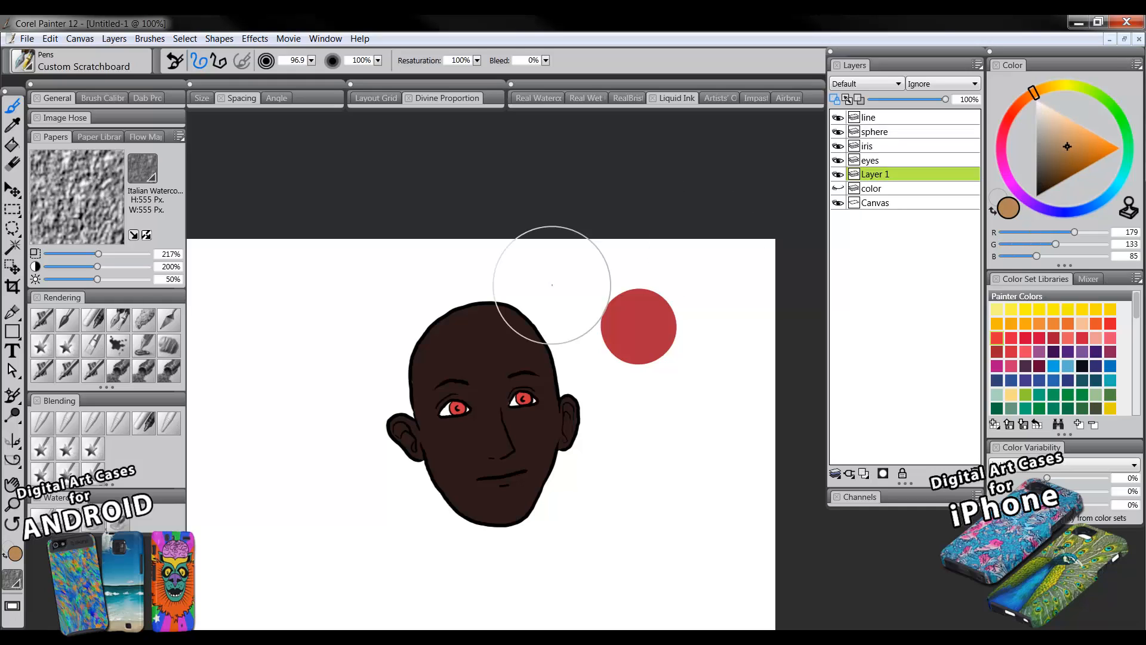
left_click(41, 321)
mouse_move(548, 350)
left_mouse_down()
mouse_move(485, 305)
mouse_move(531, 339)
mouse_move(450, 315)
mouse_move(503, 340)
mouse_move(455, 350)
mouse_move(548, 366)
mouse_move(511, 360)
left_mouse_up()
- Build tan airbrush highlights on the nose, brow area and right cheek, varying the brush size between 5 and 17.7
key("bracketleft")
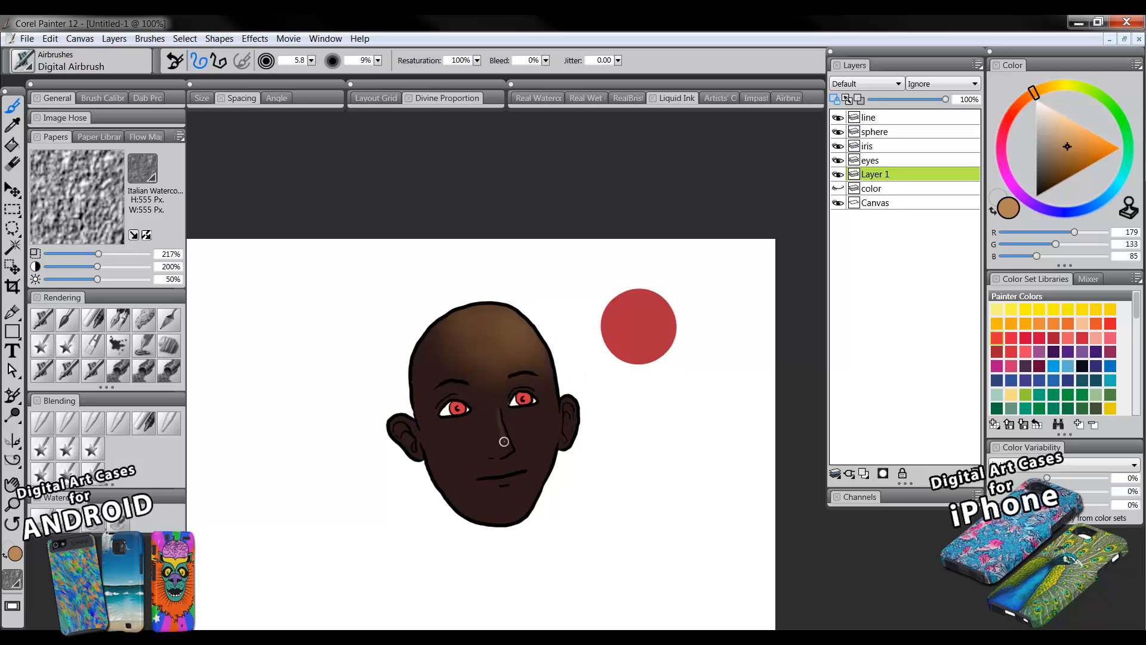
left_click_drag(497, 414, 495, 448)
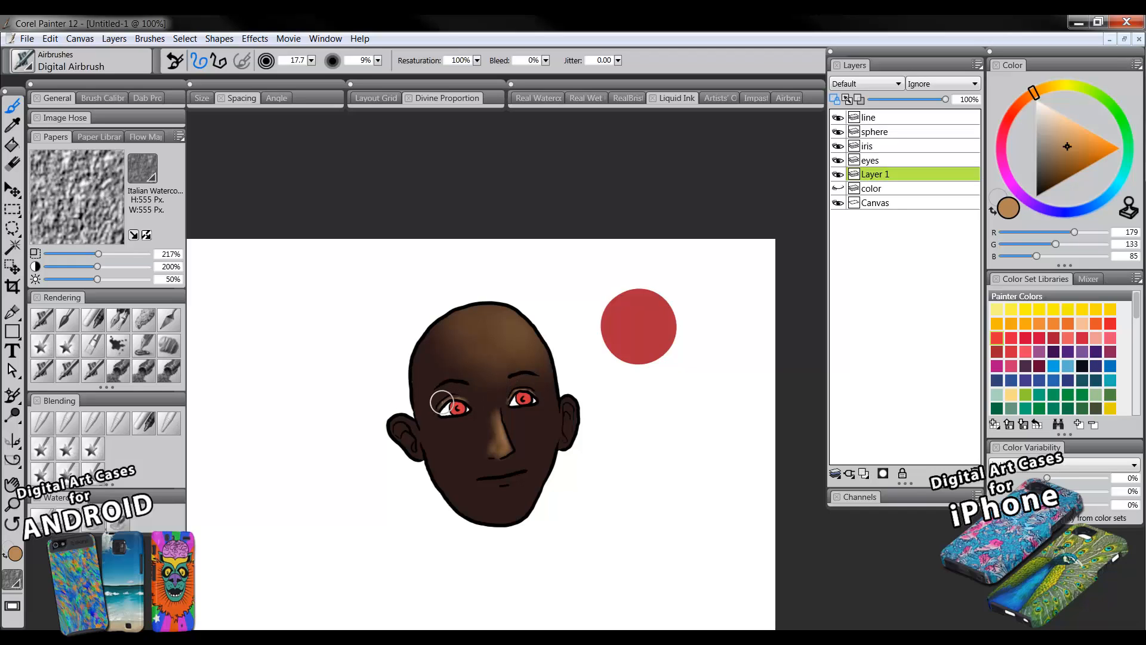
mouse_move(508, 377)
left_mouse_down("ctrl+alt")
mouse_move(535, 375)
mouse_move(521, 332)
mouse_move(484, 310)
mouse_move(473, 340)
mouse_move(483, 343)
left_mouse_up("ctrl+alt")
mouse_move(555, 387)
left_mouse_down("ctrl+alt")
mouse_move(567, 388)
mouse_move(522, 433)
mouse_move(545, 413)
mouse_move(522, 424)
mouse_move(530, 460)
mouse_move(546, 384)
mouse_move(577, 404)
left_mouse_up("ctrl+alt")
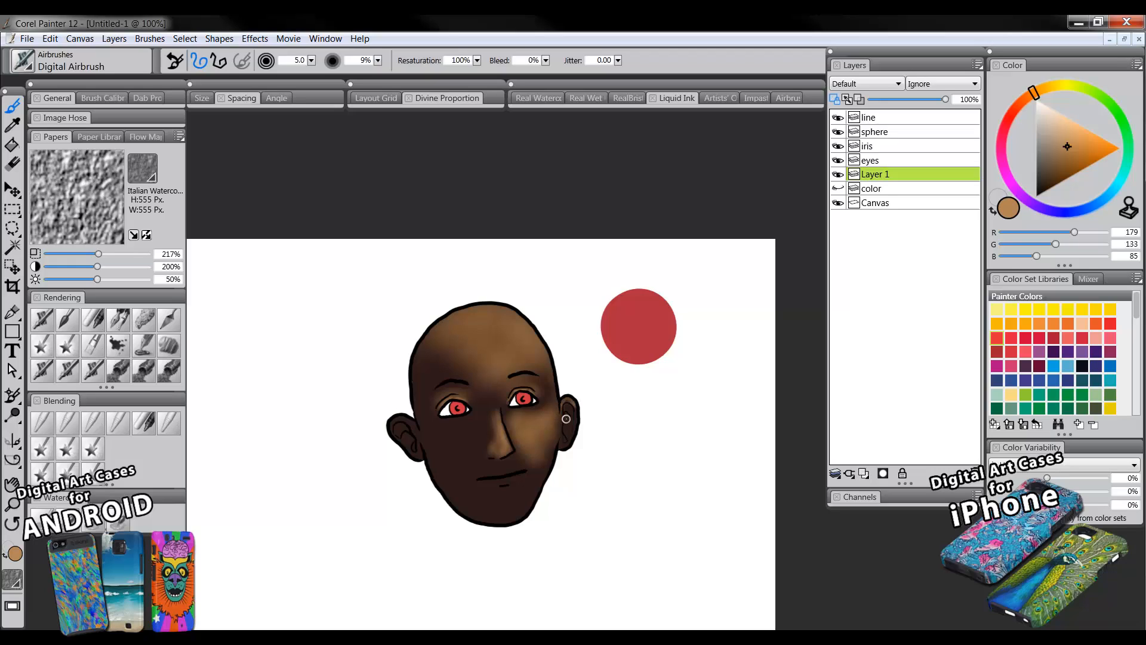
- Extend the tan airbrushing over the chin, left cheek and rest of the face, varying the brush size between 12.2 and 134.7
left_click_drag(557, 442, 551, 449, "ctrl+alt")
mouse_move(545, 457)
left_mouse_down()
mouse_move(526, 514)
mouse_move(539, 470)
mouse_move(505, 465)
mouse_move(521, 448)
mouse_move(505, 467)
mouse_move(523, 485)
mouse_move(501, 478)
mouse_move(524, 488)
mouse_move(504, 513)
mouse_move(526, 507)
mouse_move(507, 521)
mouse_move(496, 515)
mouse_move(521, 497)
mouse_move(483, 513)
mouse_move(536, 503)
left_mouse_up()
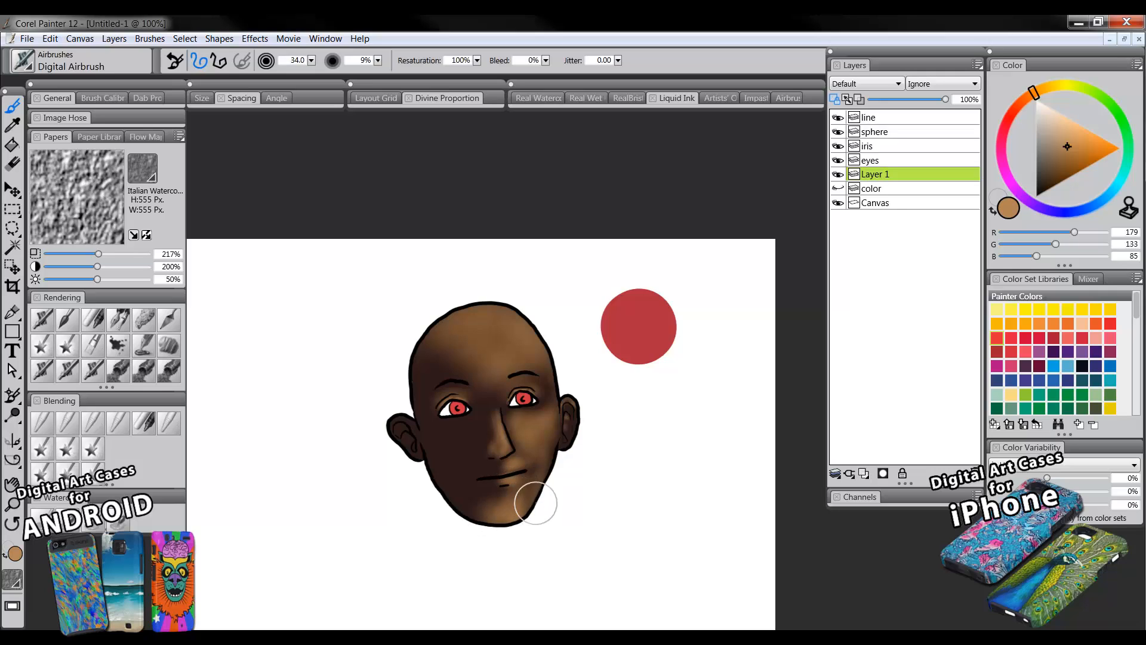
mouse_move(512, 420)
left_mouse_down("ctrl+alt")
mouse_move(490, 412)
mouse_move(502, 442)
left_mouse_up("ctrl+alt")
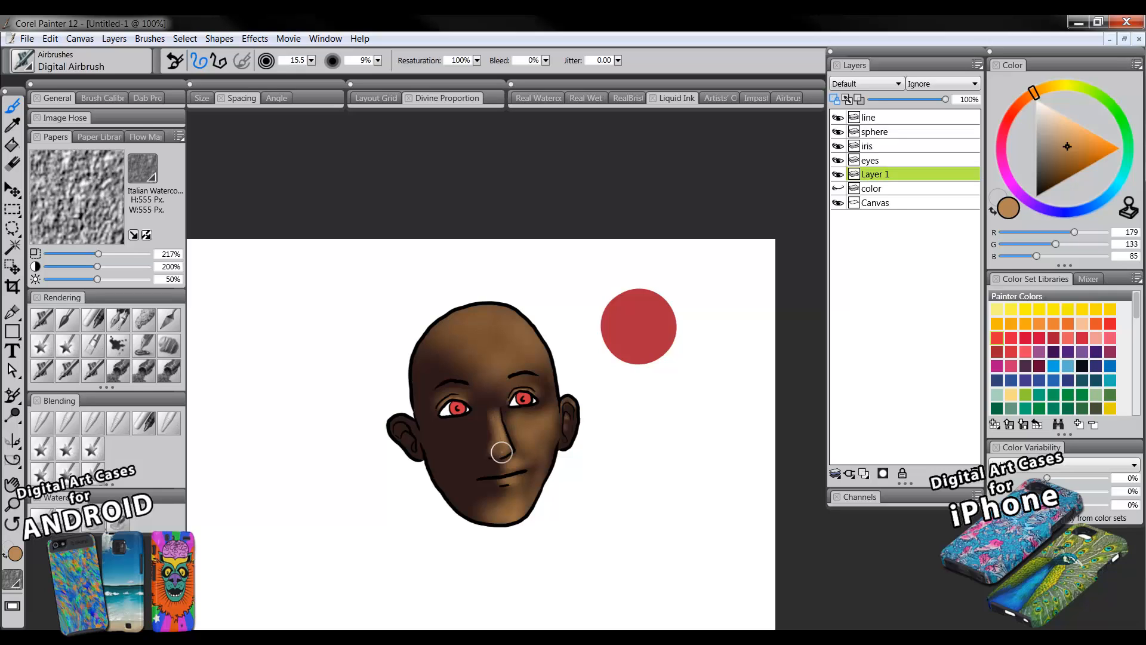
left_click_drag(498, 387, 486, 387, "ctrl+alt")
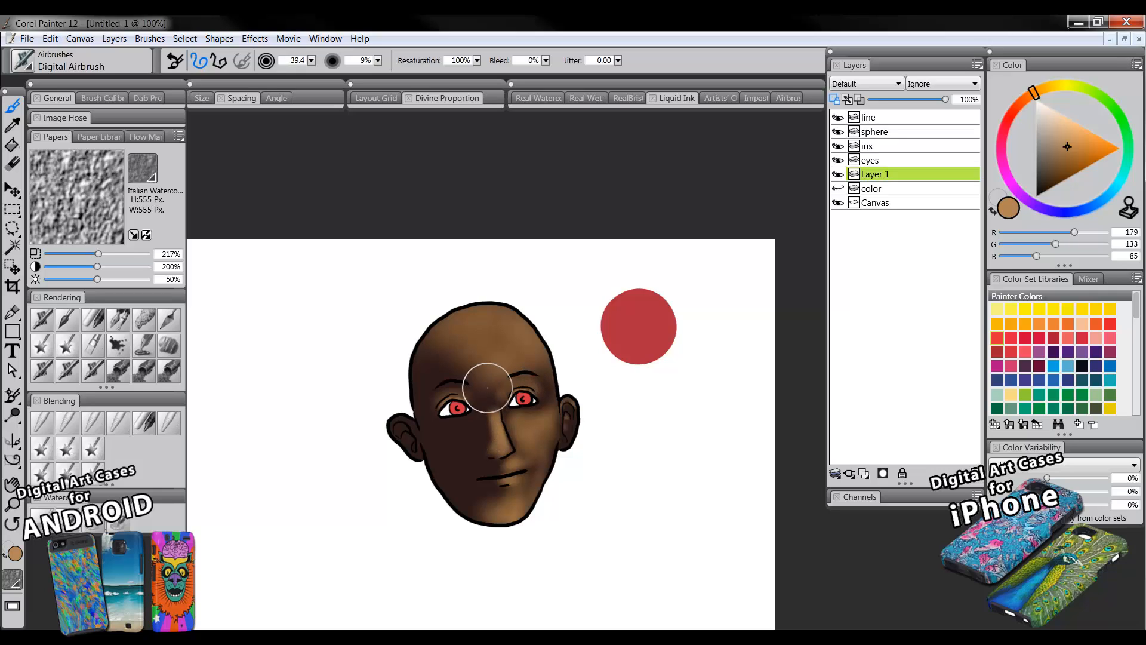
mouse_move(453, 431)
left_mouse_down()
mouse_move(466, 475)
mouse_move(451, 455)
left_mouse_up()
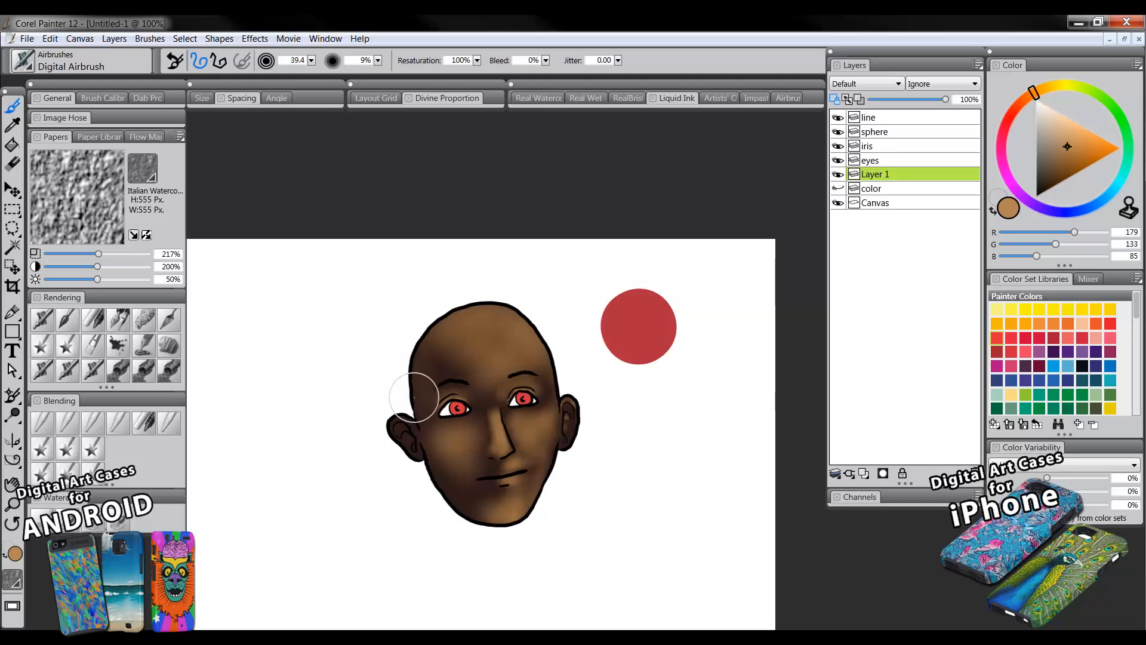
left_click_drag(433, 394, 399, 409, "ctrl+alt")
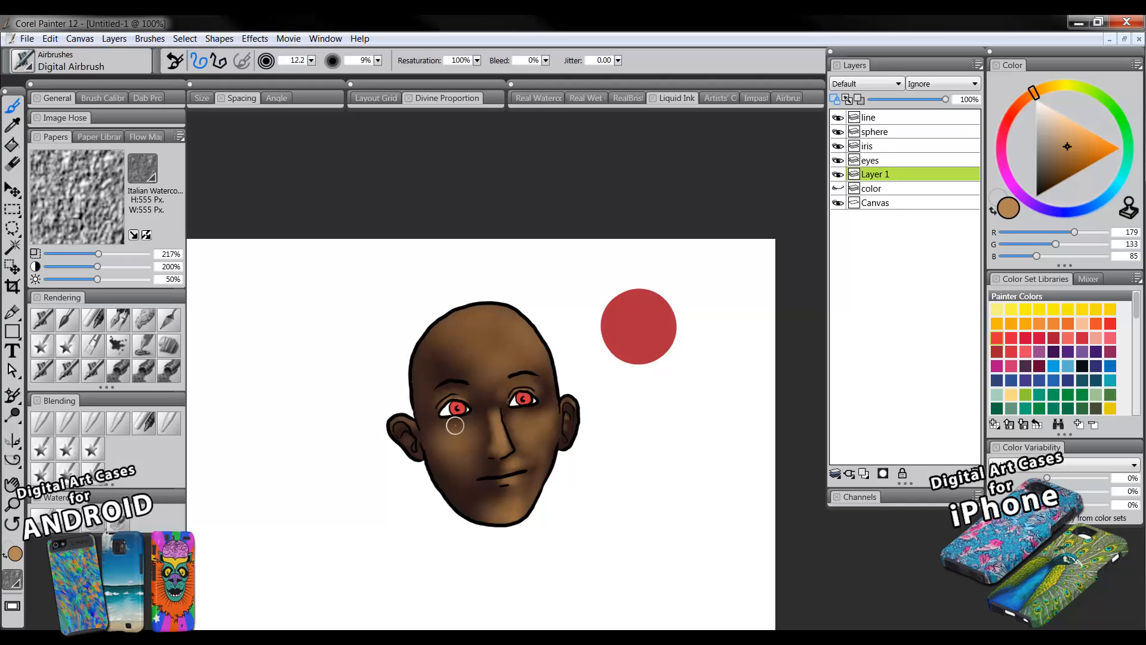
left_click_drag(503, 392, 520, 302, "ctrl+alt")
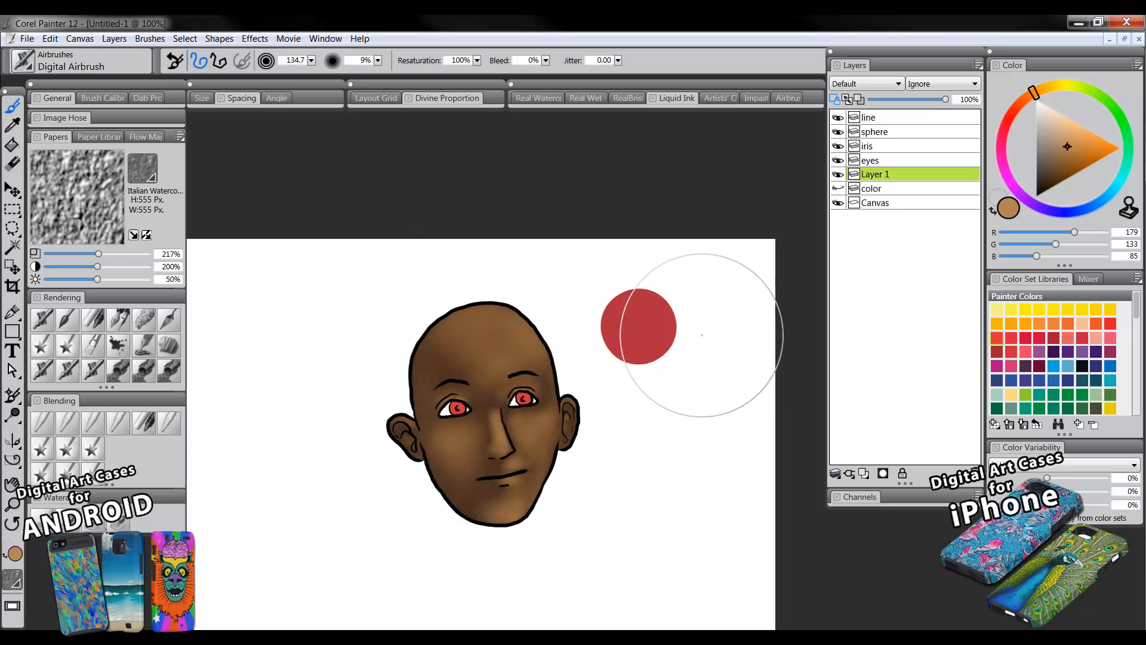
- Airbrush lighter tan highlights (RGB 210, 163, 114) on the forehead and lower face, using brush sizes 3.2 and 6.4
left_click_drag(609, 464, 570, 478)
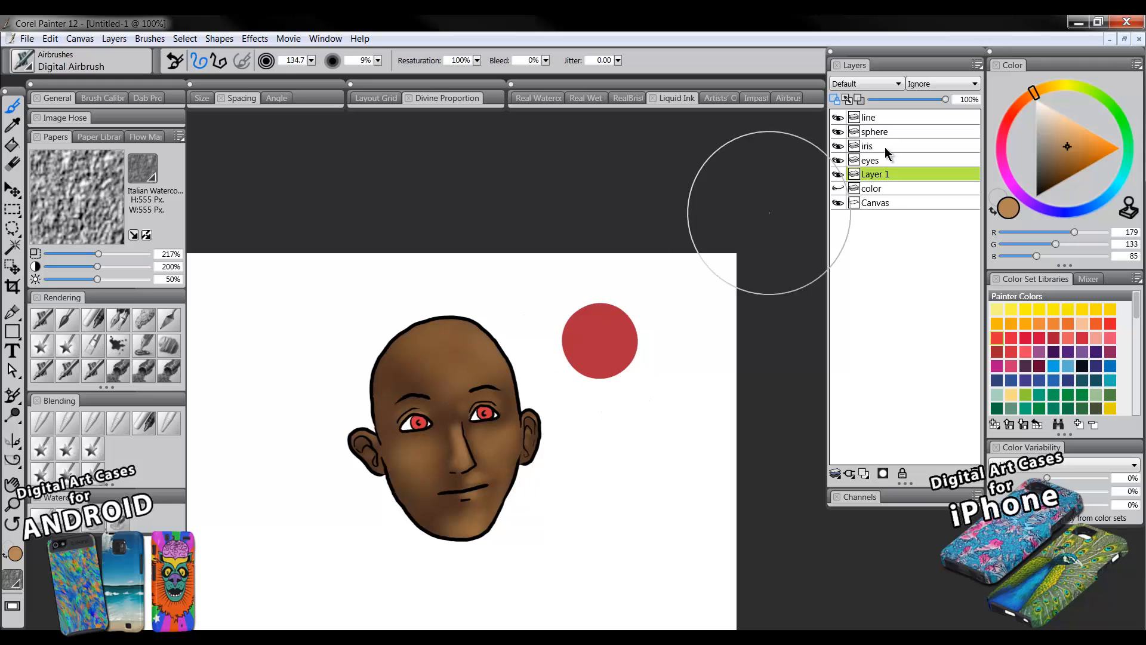
left_click(1068, 136)
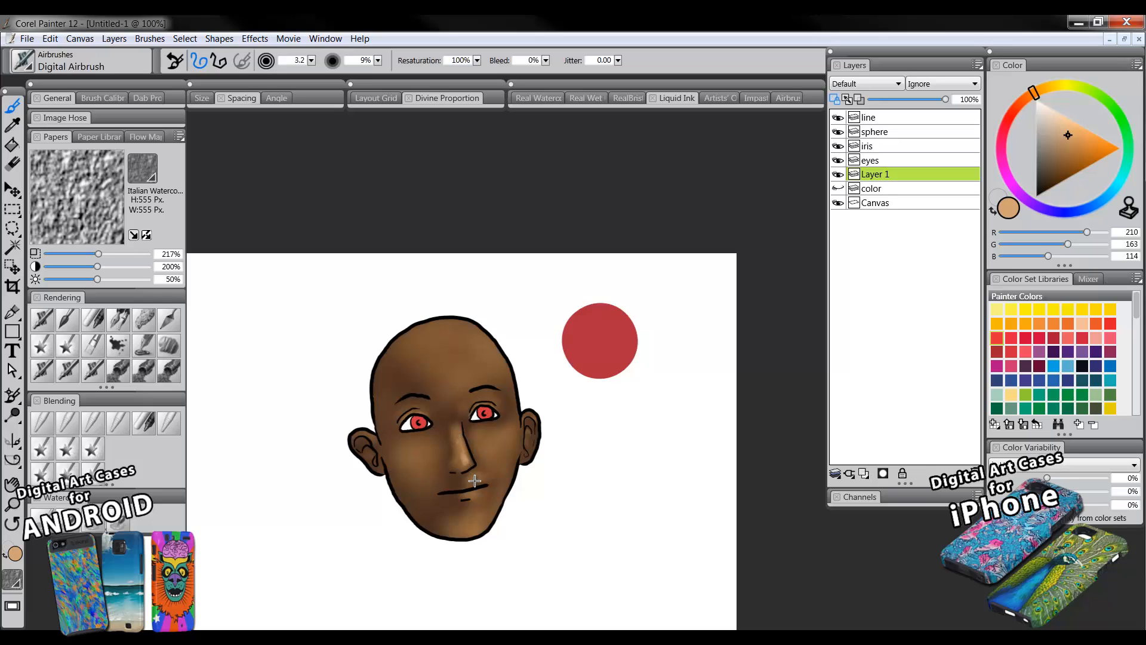
mouse_move(494, 445)
left_mouse_down()
mouse_move(482, 440)
mouse_move(499, 458)
left_mouse_up()
key("]")
left_click_drag(485, 371, 442, 388)
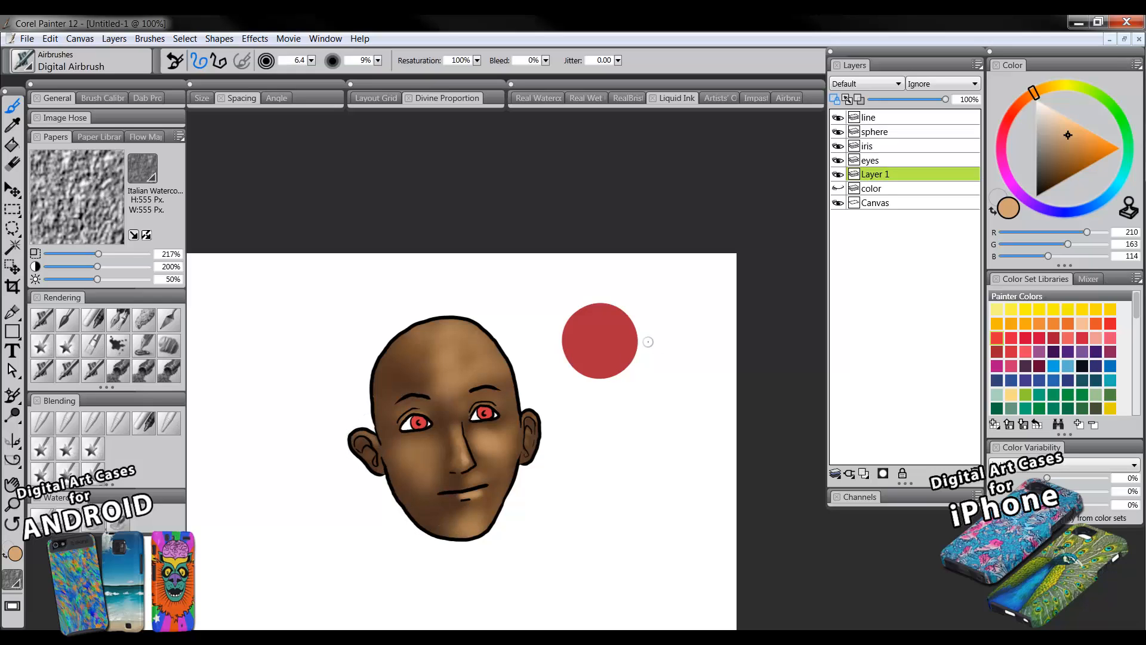
- Make the sphere layer the active layer for painting
left_click_drag(496, 490, 558, 416)
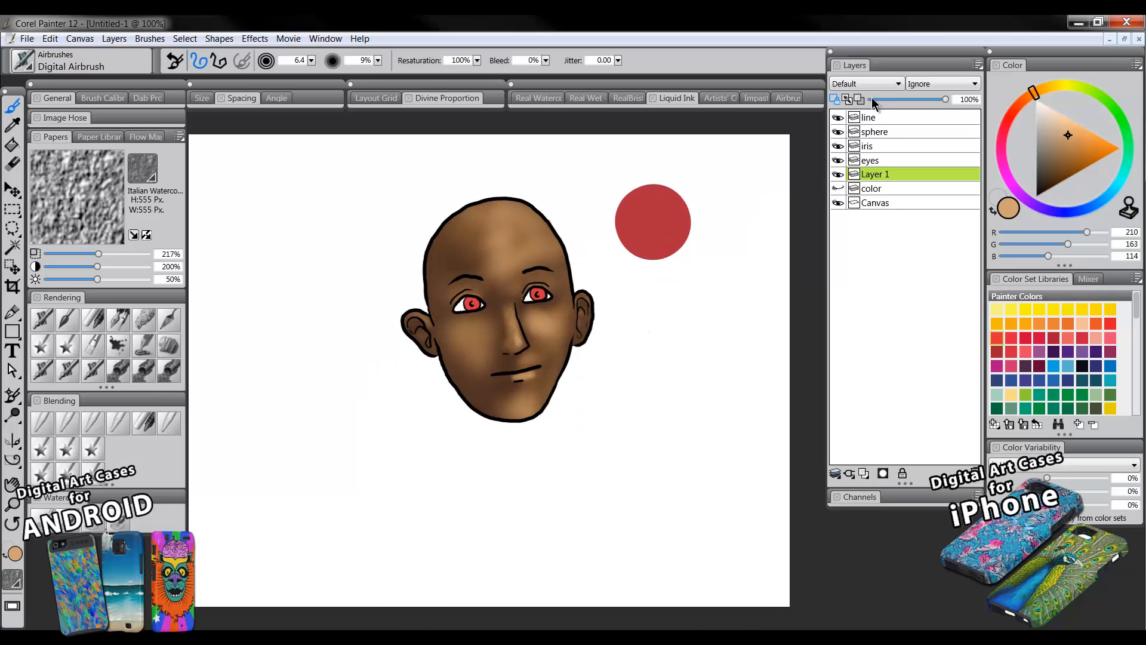
left_click(876, 133)
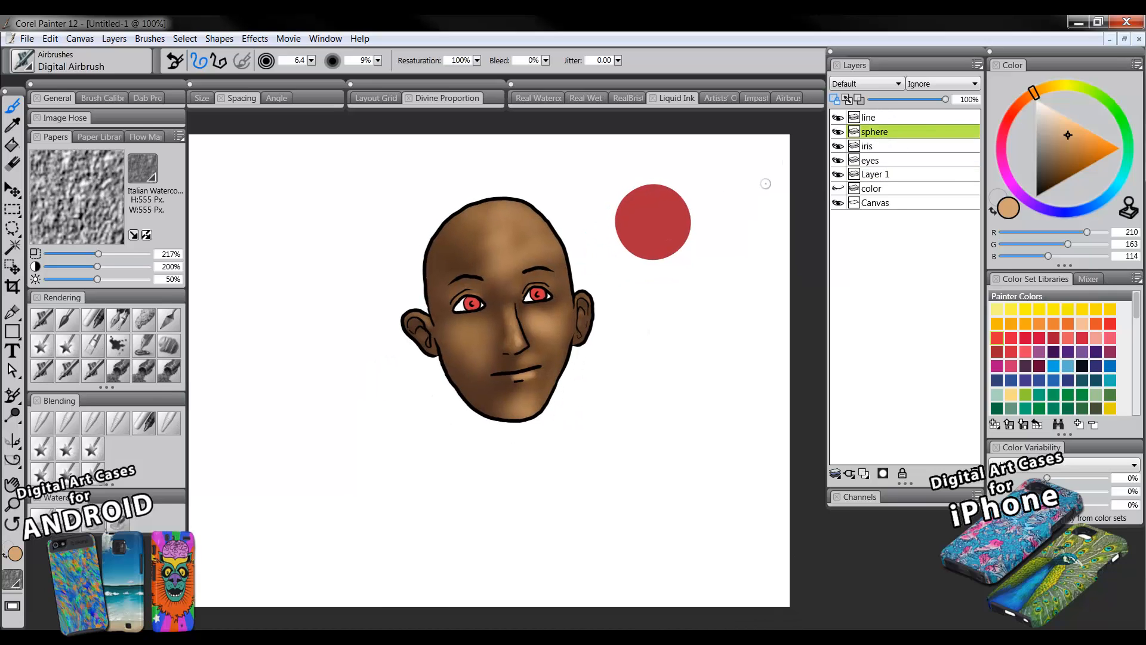